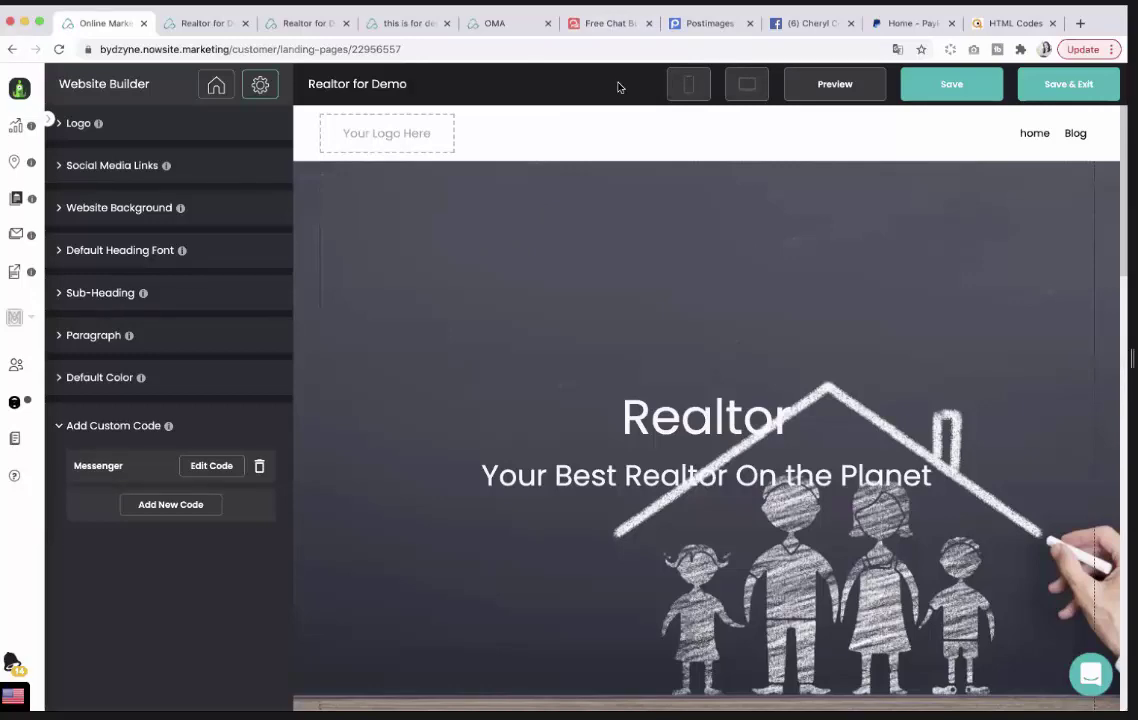
Enter the business phone number in the WhatsApp field on the Free Chat Button page.
{"action": "left_click", "coordinate": [604, 29]}
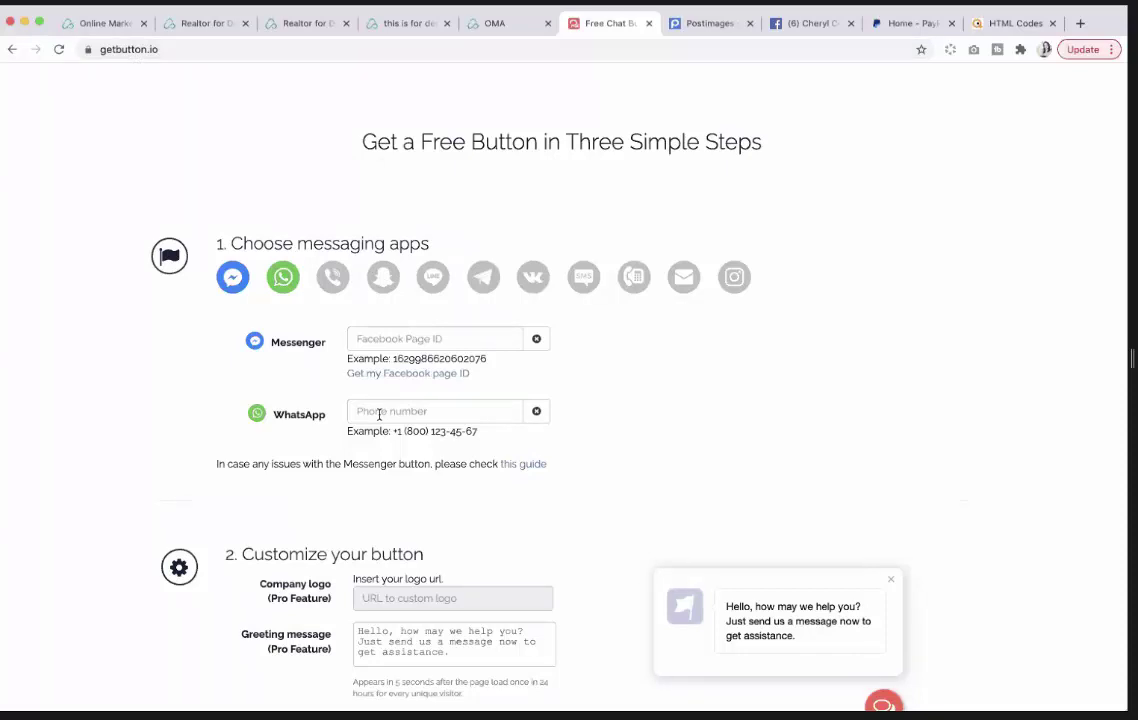
{"action": "mouse_move", "coordinate": [273, 276]}
{"action": "scroll", "coordinate": [385, 412], "scroll_direction": "down", "scroll_amount": 1}
{"action": "left_click", "coordinate": [379, 409]}
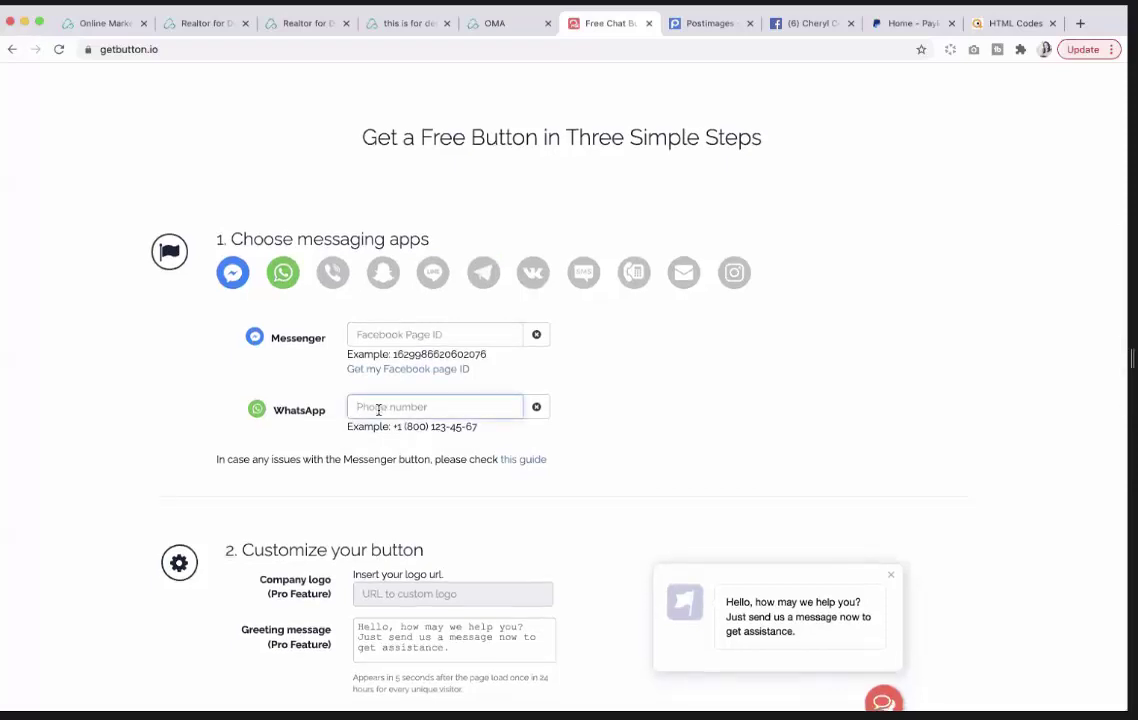
{"action": "scroll", "coordinate": [706, 450], "scroll_direction": "down", "scroll_amount": 3}
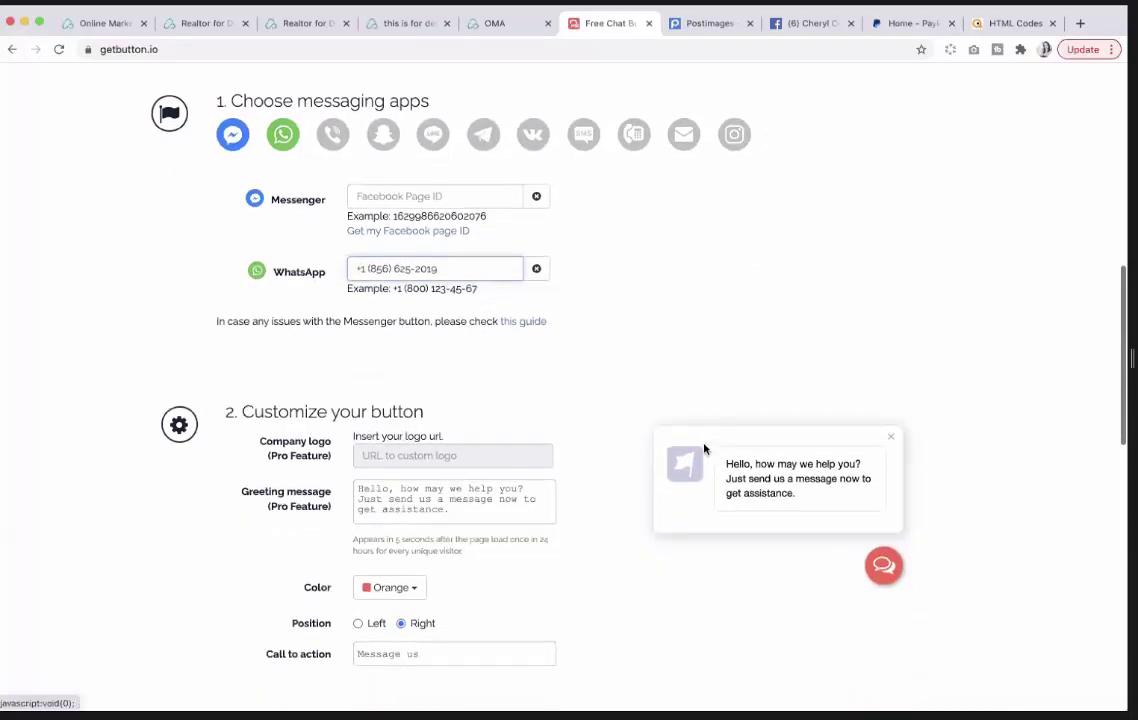
{"action": "scroll", "coordinate": [650, 450], "scroll_direction": "down", "scroll_amount": 3}
{"action": "scroll", "coordinate": [440, 450], "scroll_direction": "down", "scroll_amount": 1}
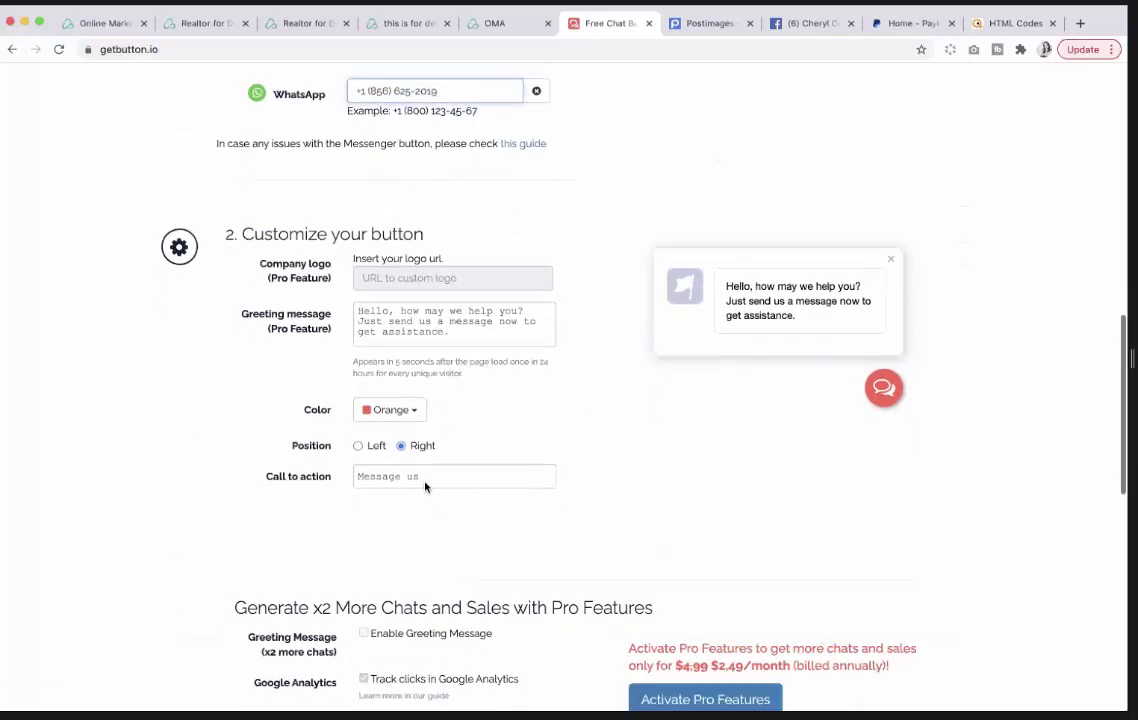
Change the call to action text to 'Message me for more details'.
{"action": "left_click", "coordinate": [425, 486]}
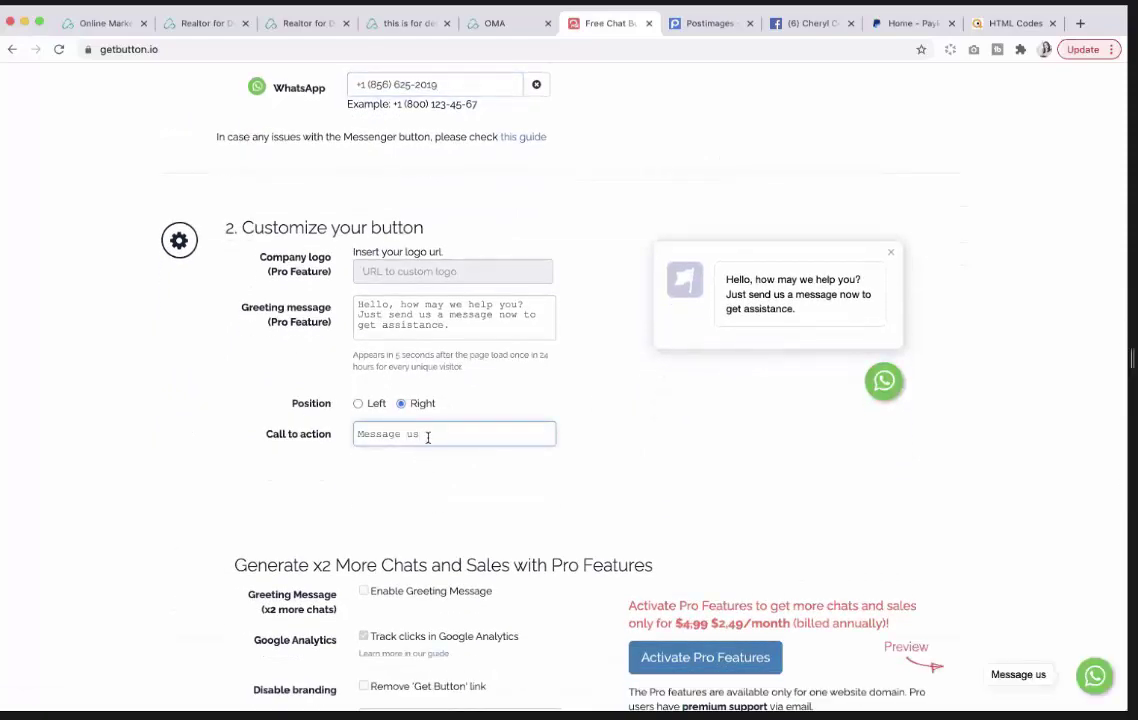
{"action": "triple_click", "coordinate": [427, 437]}
{"action": "type", "text": "Message me for m"}
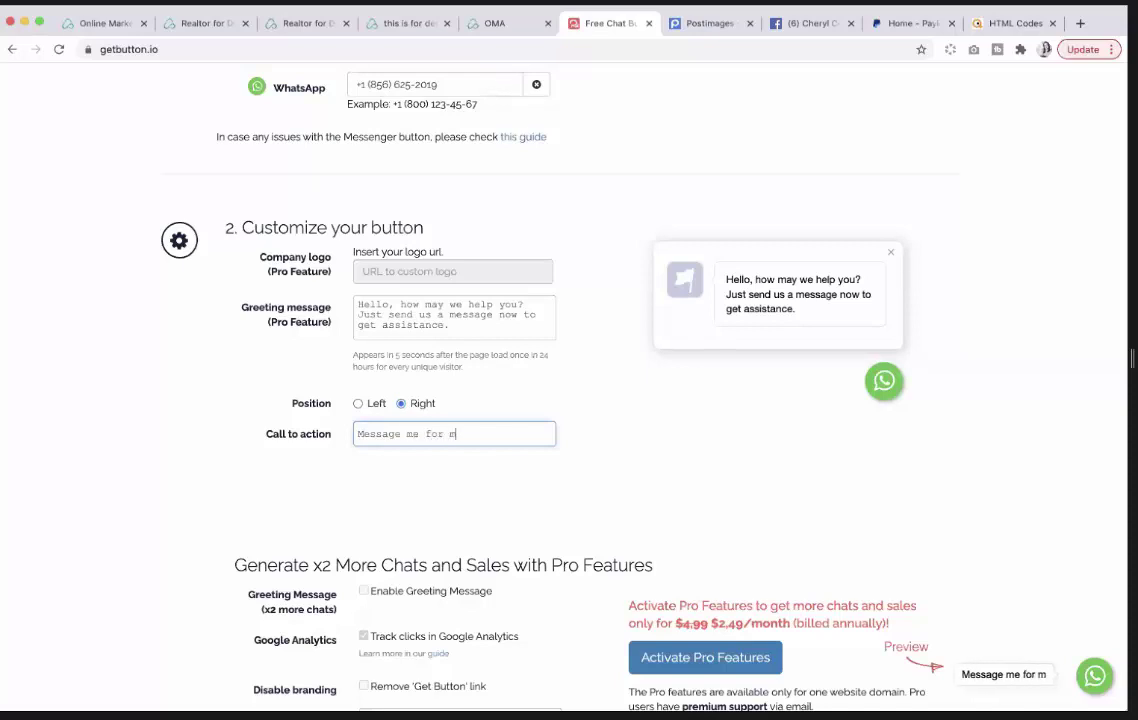
{"action": "type", "text": "ore details"}
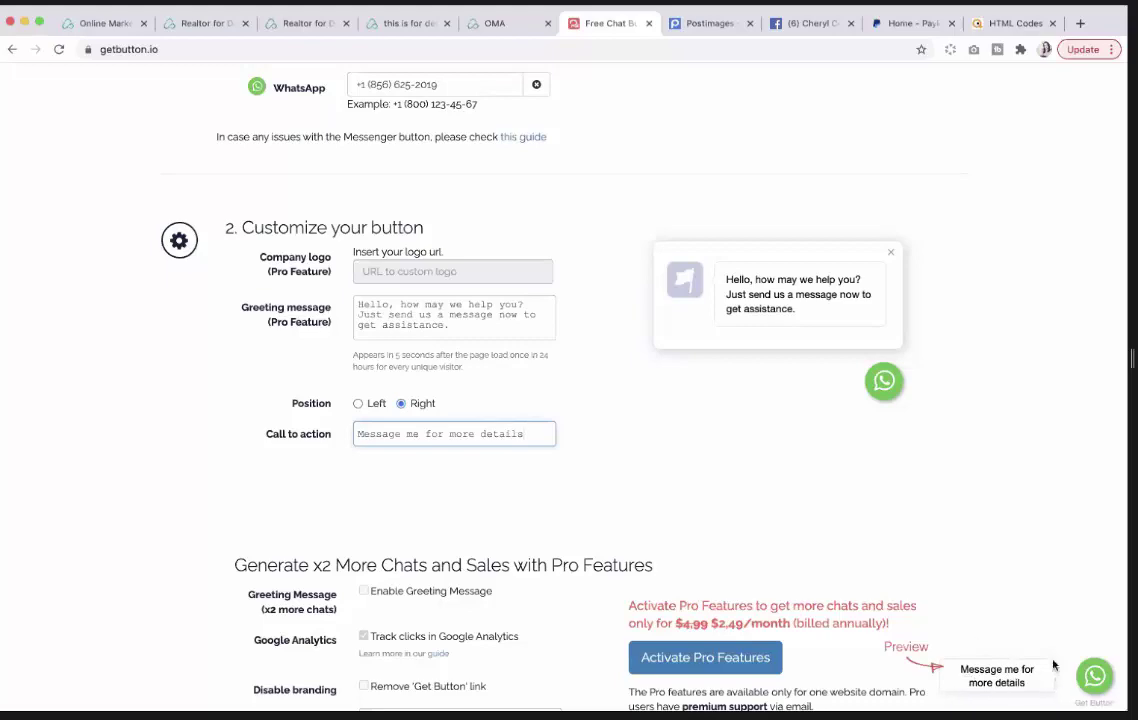
{"action": "scroll", "coordinate": [513, 485], "scroll_direction": "down", "scroll_amount": 4}
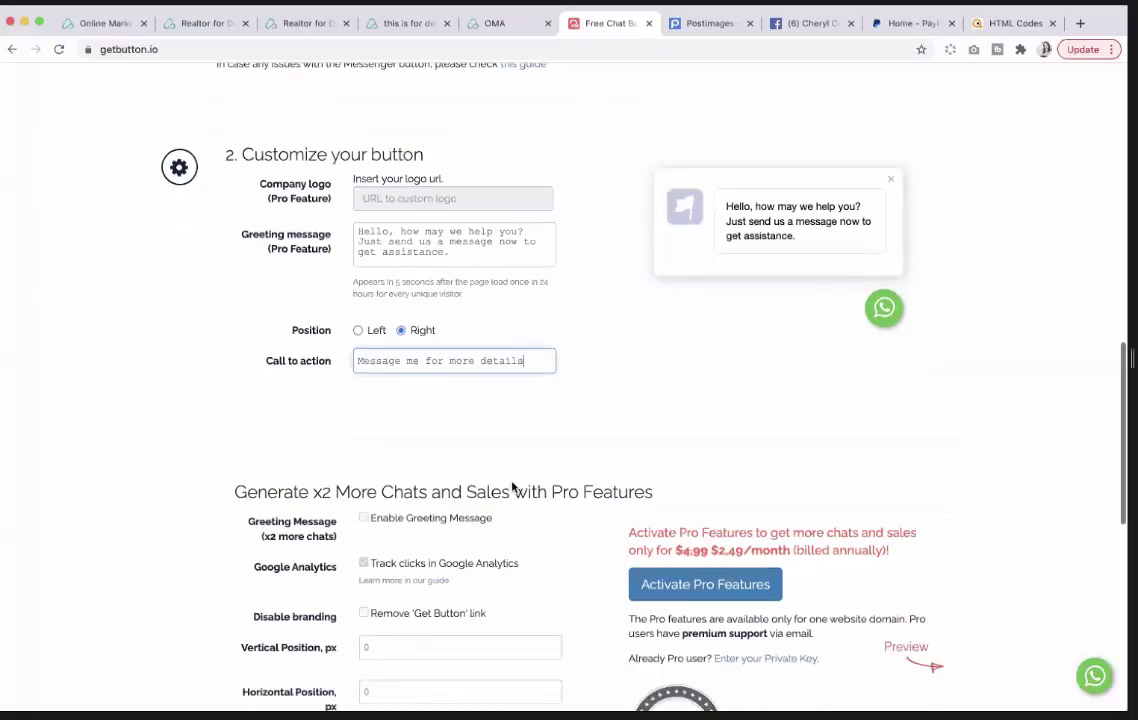
{"action": "scroll", "coordinate": [512, 487], "scroll_direction": "down", "scroll_amount": 7}
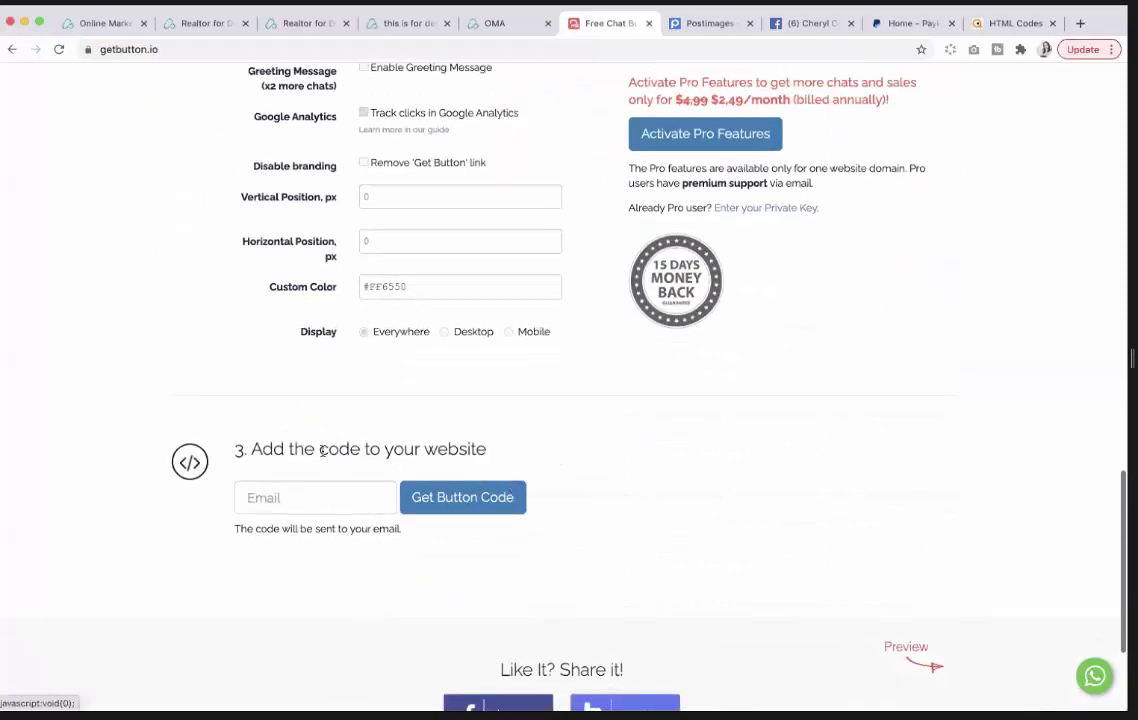
Fill in the saved e-mail, generate the WhatsApp button code, copy it and return to the builder.
{"action": "left_click", "coordinate": [298, 464]}
{"action": "left_click", "coordinate": [280, 500]}
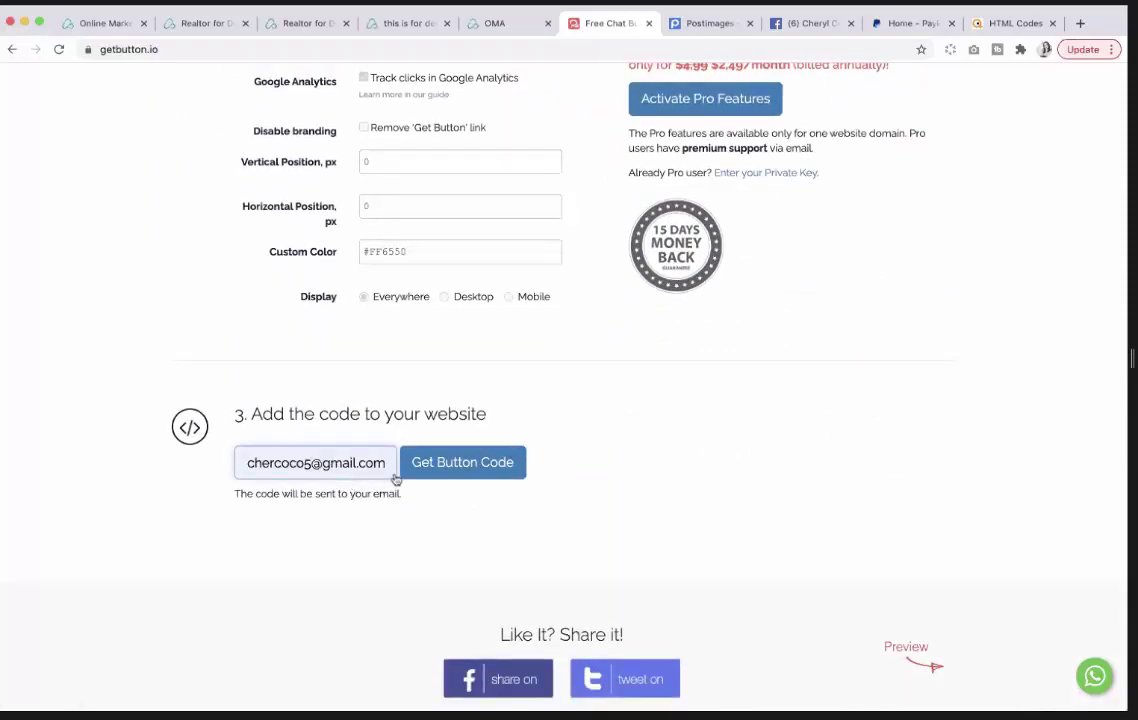
{"action": "left_click", "coordinate": [466, 469]}
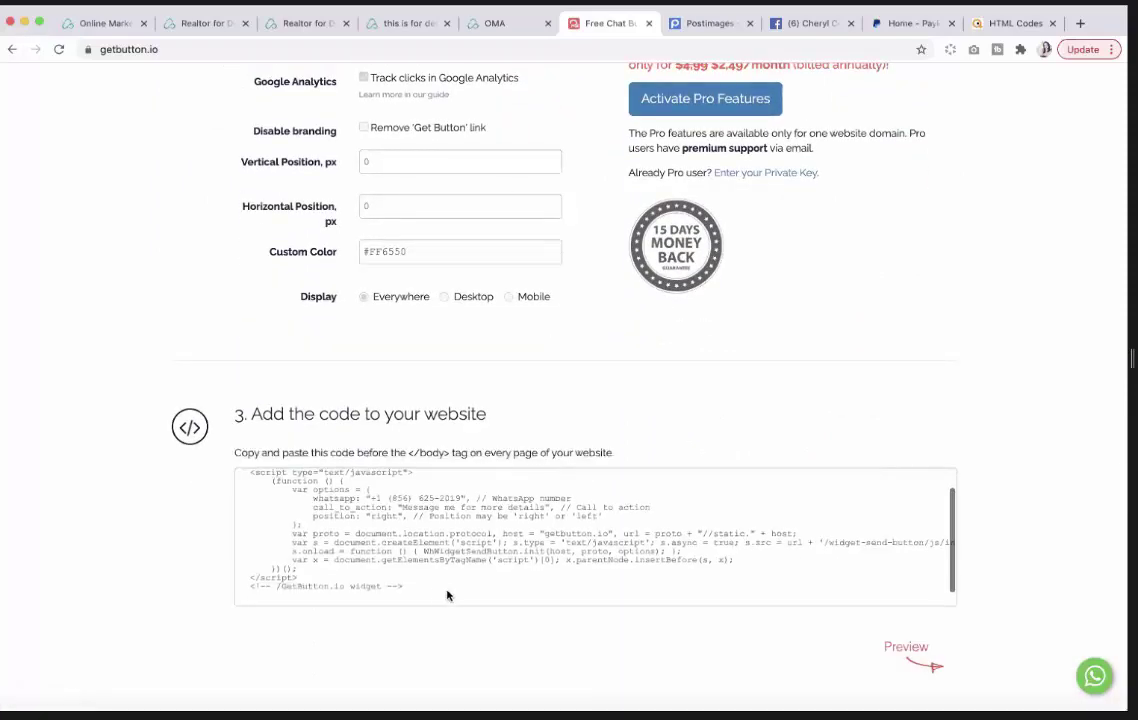
{"action": "left_click", "coordinate": [379, 589]}
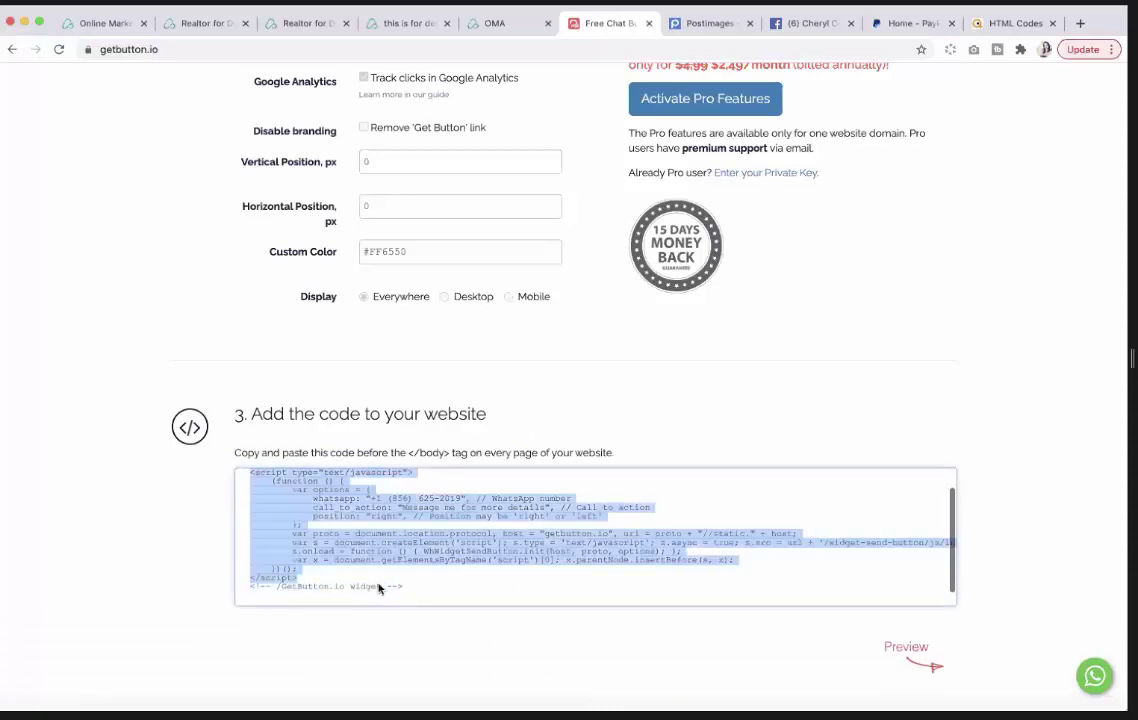
{"action": "right_click", "coordinate": [290, 507]}
{"action": "left_click", "coordinate": [318, 536]}
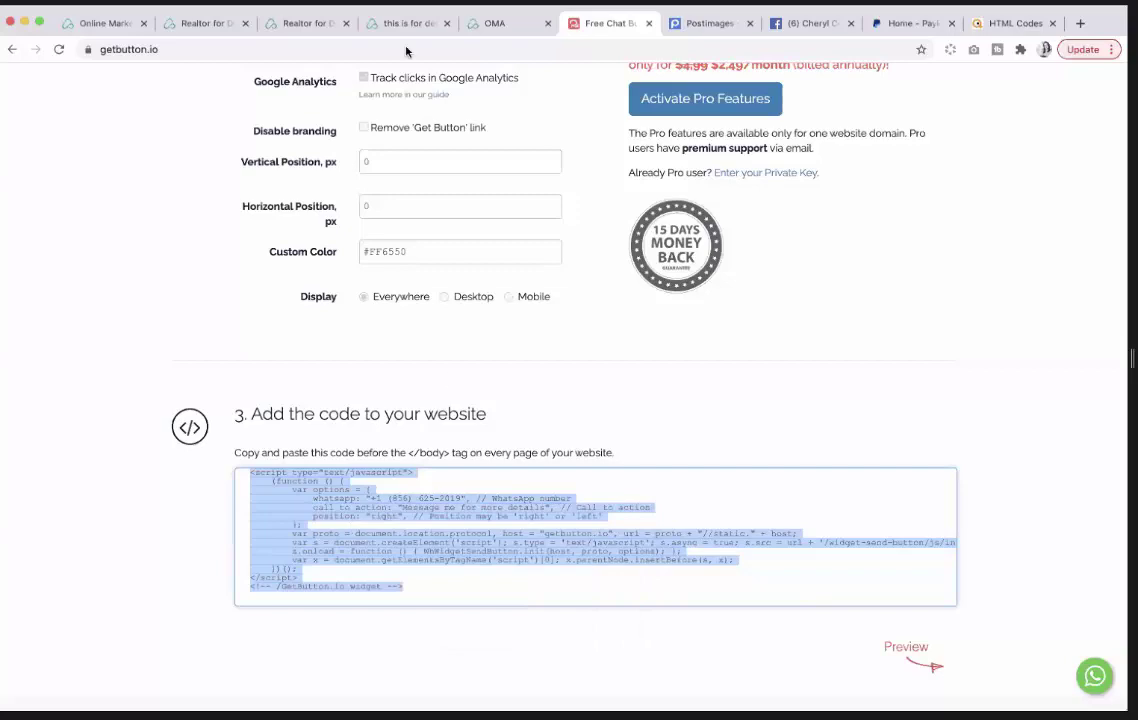
{"action": "left_click", "coordinate": [110, 24]}
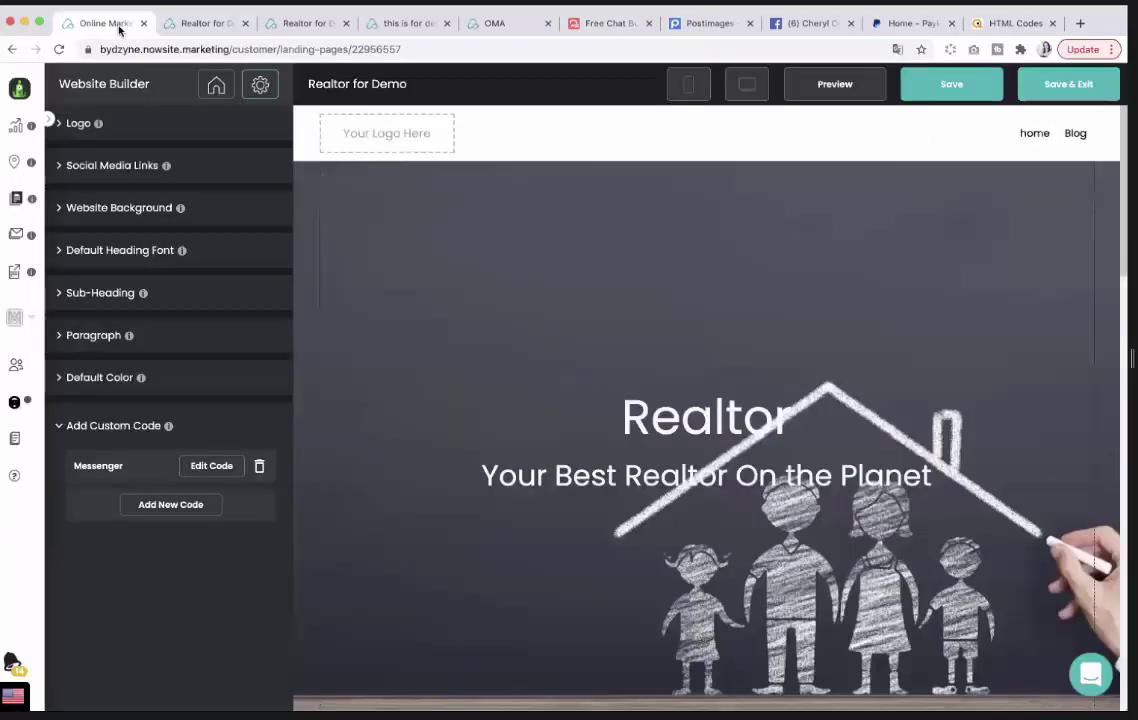
Paste the WhatsApp script over the Messenger custom code, save the website and preview it.
{"action": "left_click", "coordinate": [211, 466]}
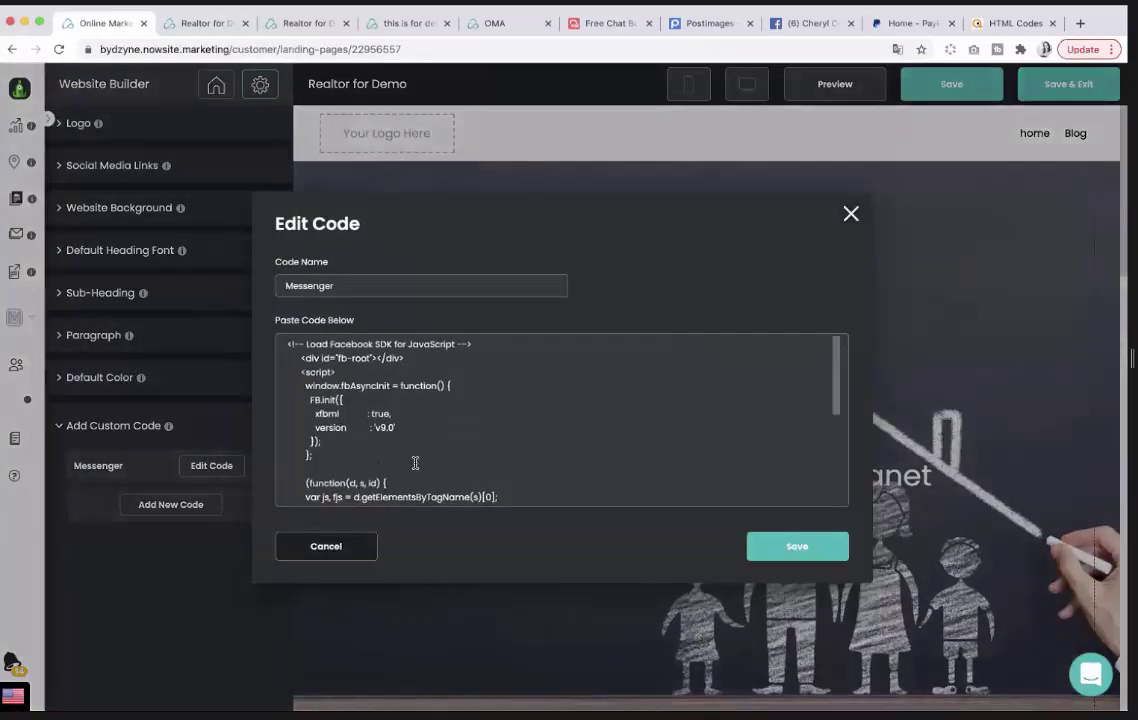
{"action": "scroll", "coordinate": [410, 465], "scroll_direction": "down", "scroll_amount": 5}
{"action": "left_click_drag", "start_coordinate": [350, 497], "coordinate": [298, 336]}
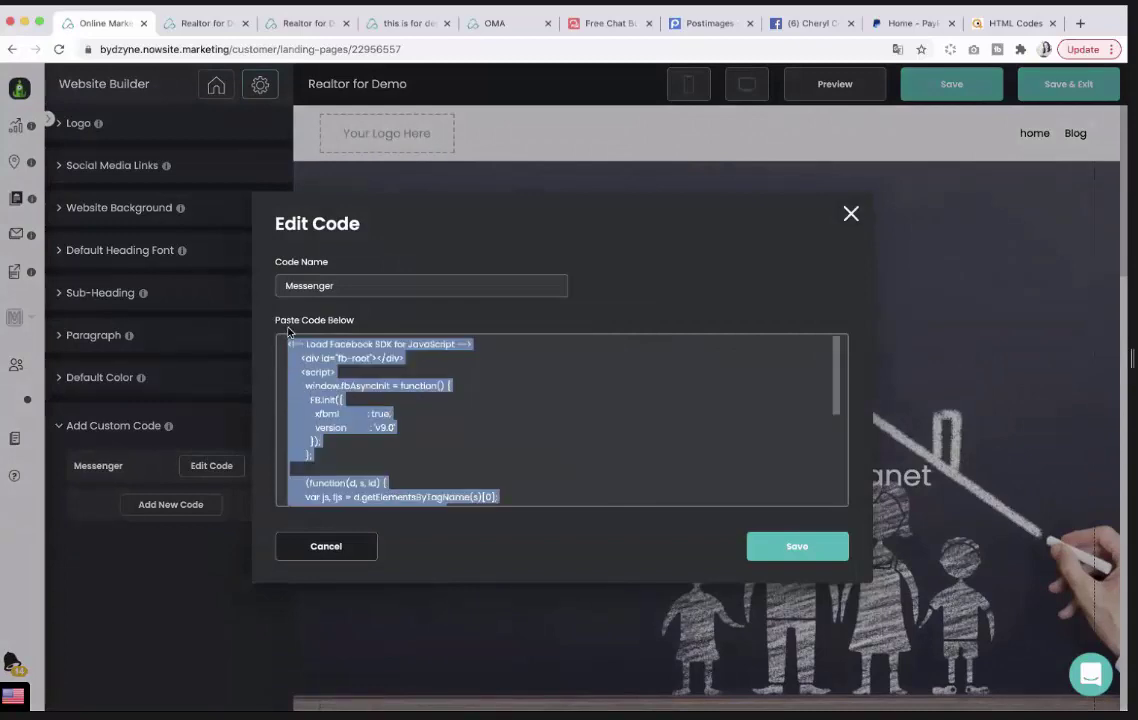
{"action": "right_click", "coordinate": [340, 378]}
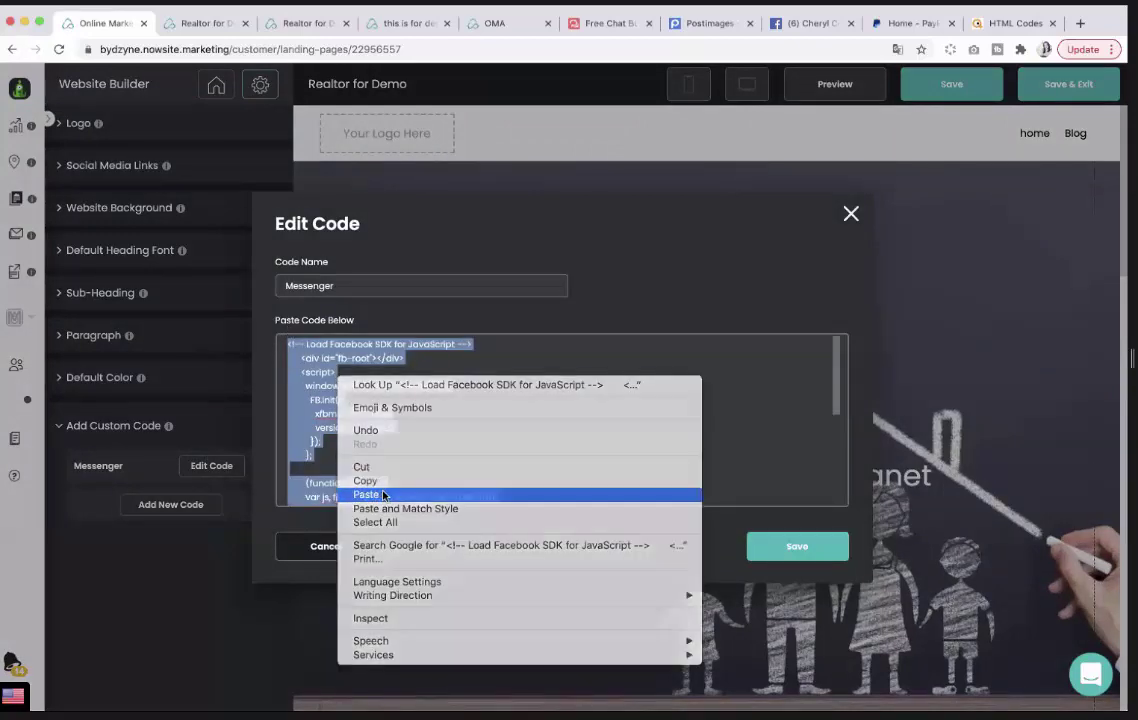
{"action": "left_click", "coordinate": [365, 494]}
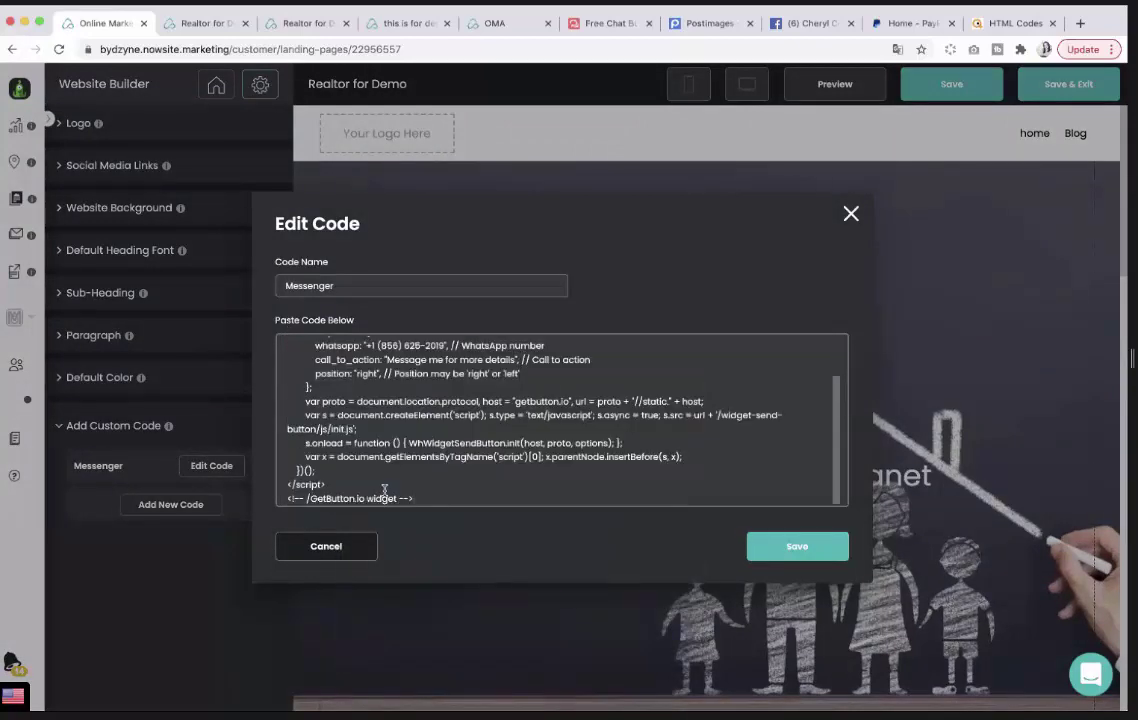
{"action": "left_click", "coordinate": [790, 547]}
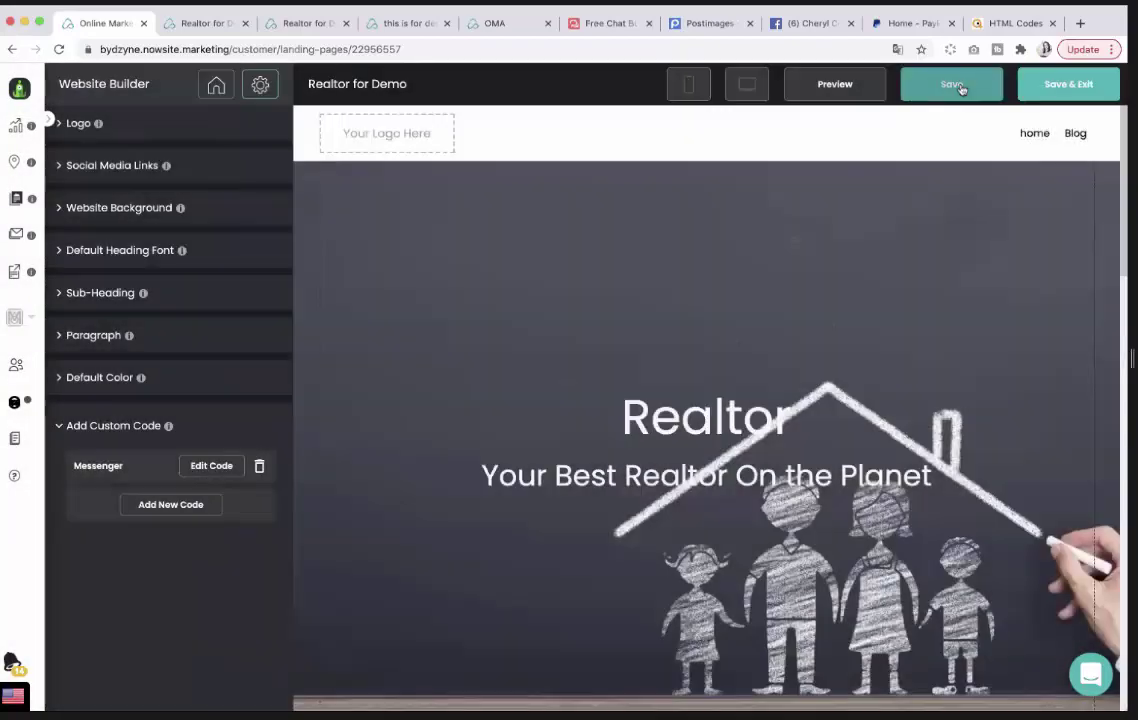
{"action": "left_click", "coordinate": [960, 87]}
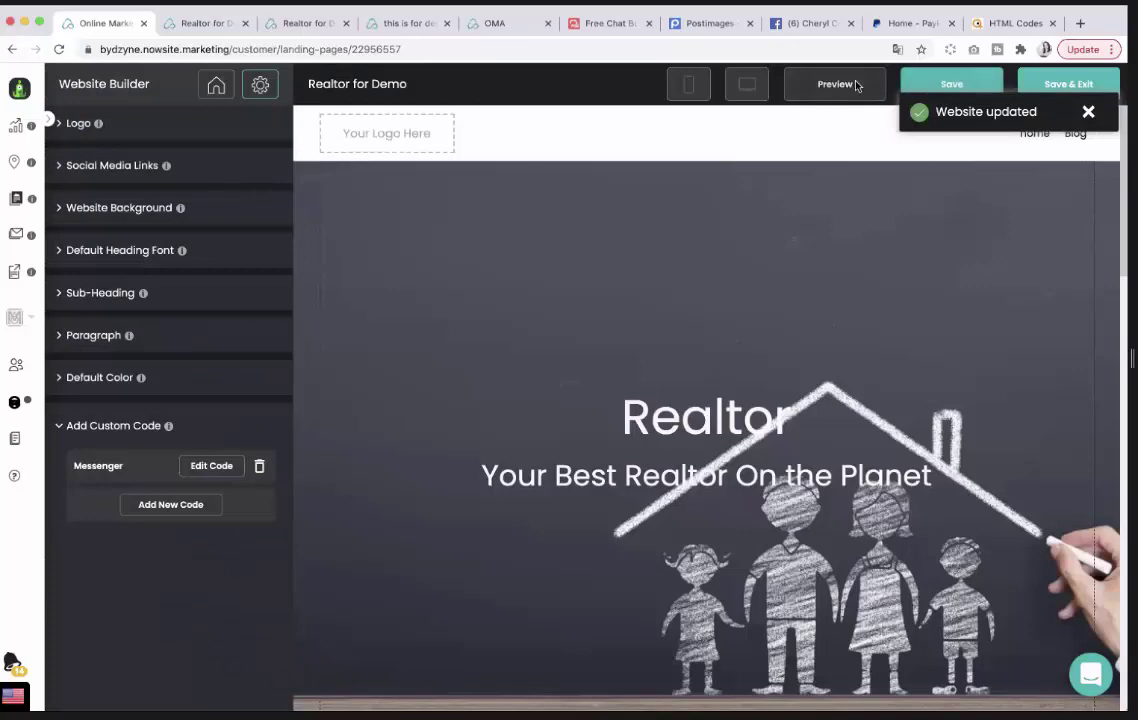
{"action": "left_click", "coordinate": [856, 84]}
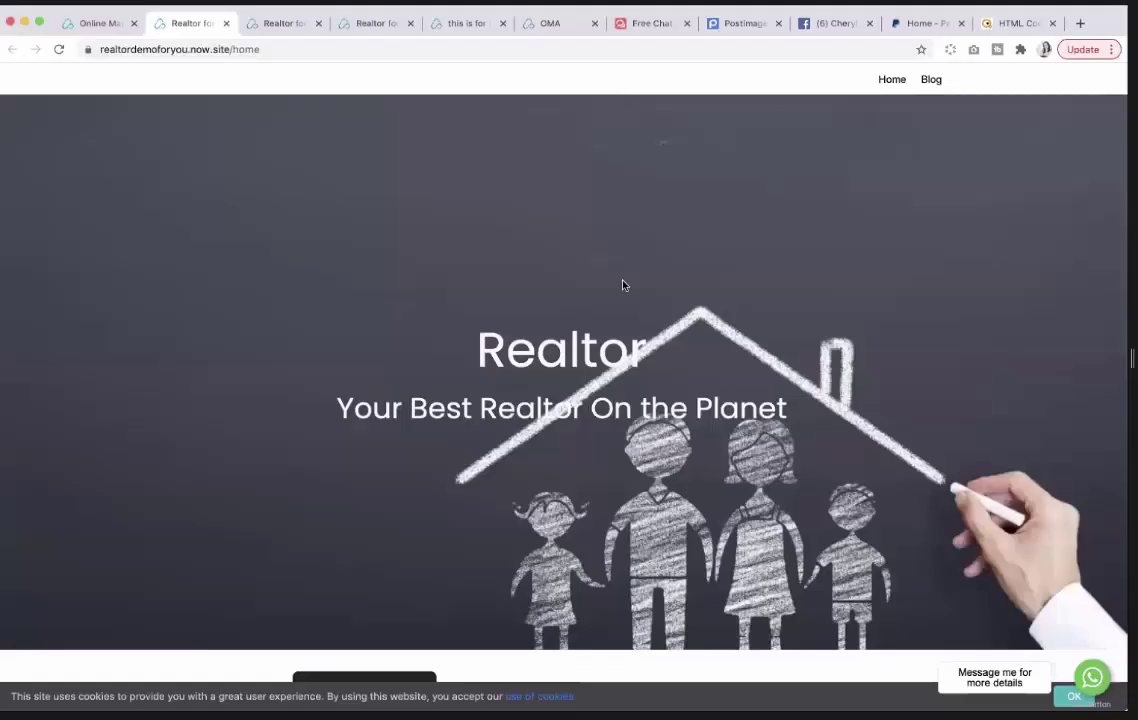
Reload the chat button page, add Telegram and enter its bot username.
{"action": "left_click", "coordinate": [645, 30]}
{"action": "scroll", "coordinate": [520, 209], "scroll_direction": "up", "scroll_amount": 3}
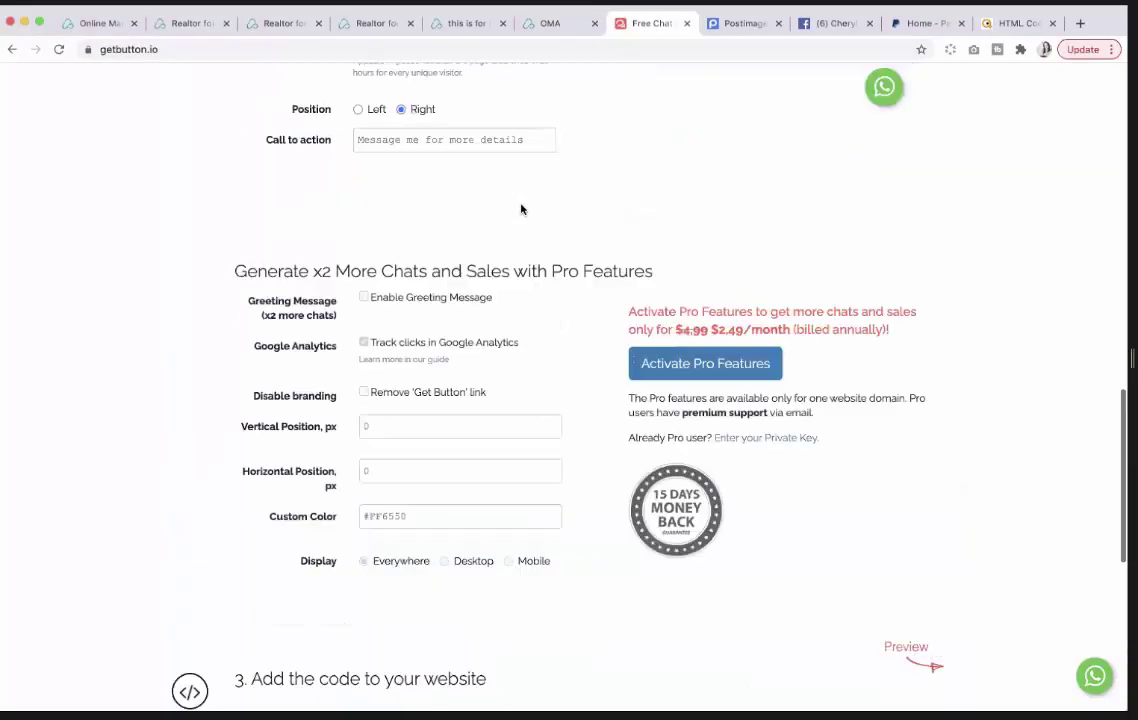
{"action": "scroll", "coordinate": [520, 209], "scroll_direction": "up", "scroll_amount": 10}
{"action": "left_click", "coordinate": [166, 49]}
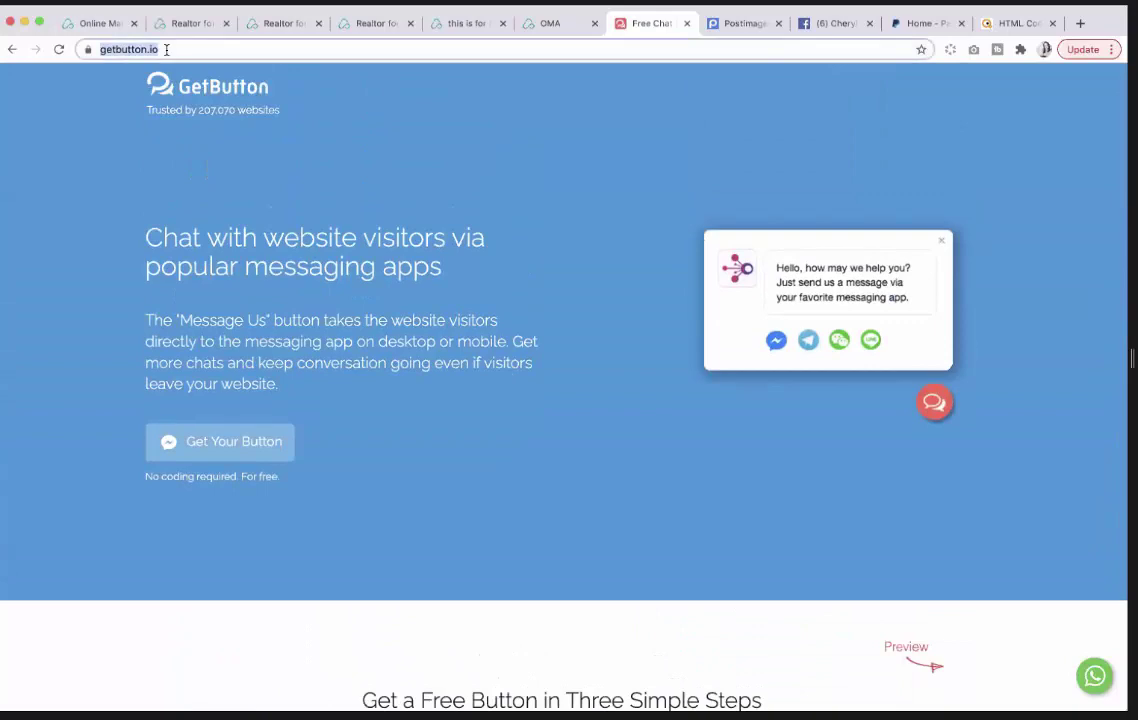
{"action": "key", "text": "Return"}
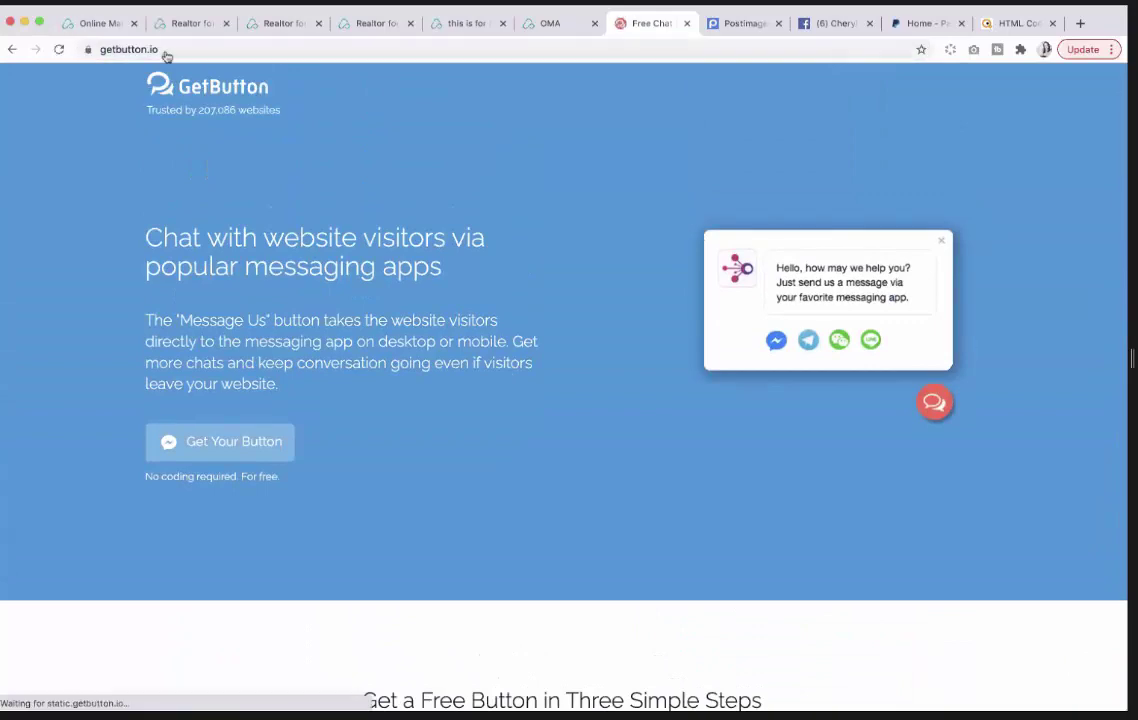
{"action": "scroll", "coordinate": [520, 202], "scroll_direction": "down", "scroll_amount": 6}
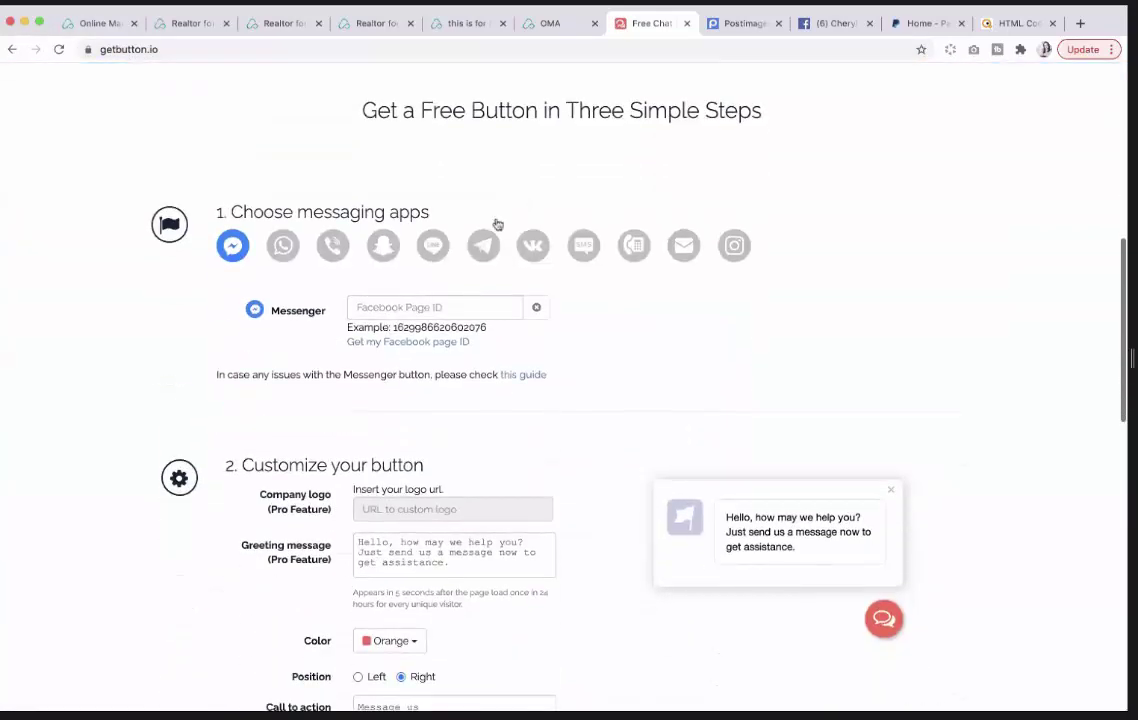
{"action": "left_click", "coordinate": [484, 246]}
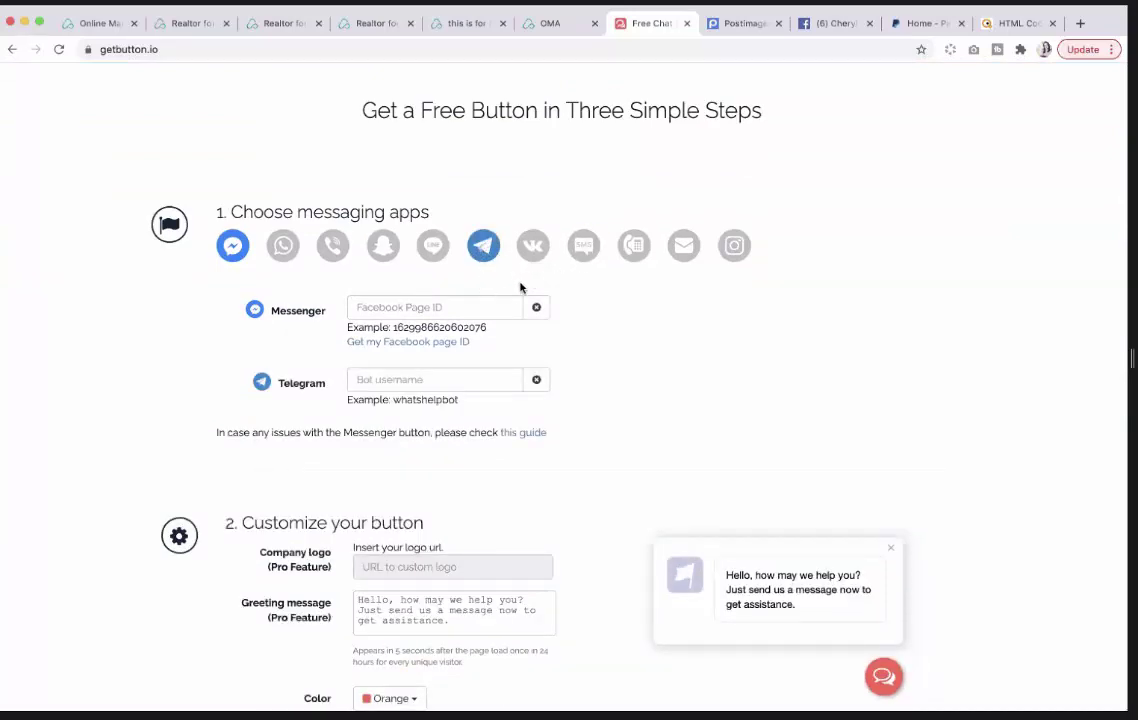
{"action": "left_click", "coordinate": [386, 379]}
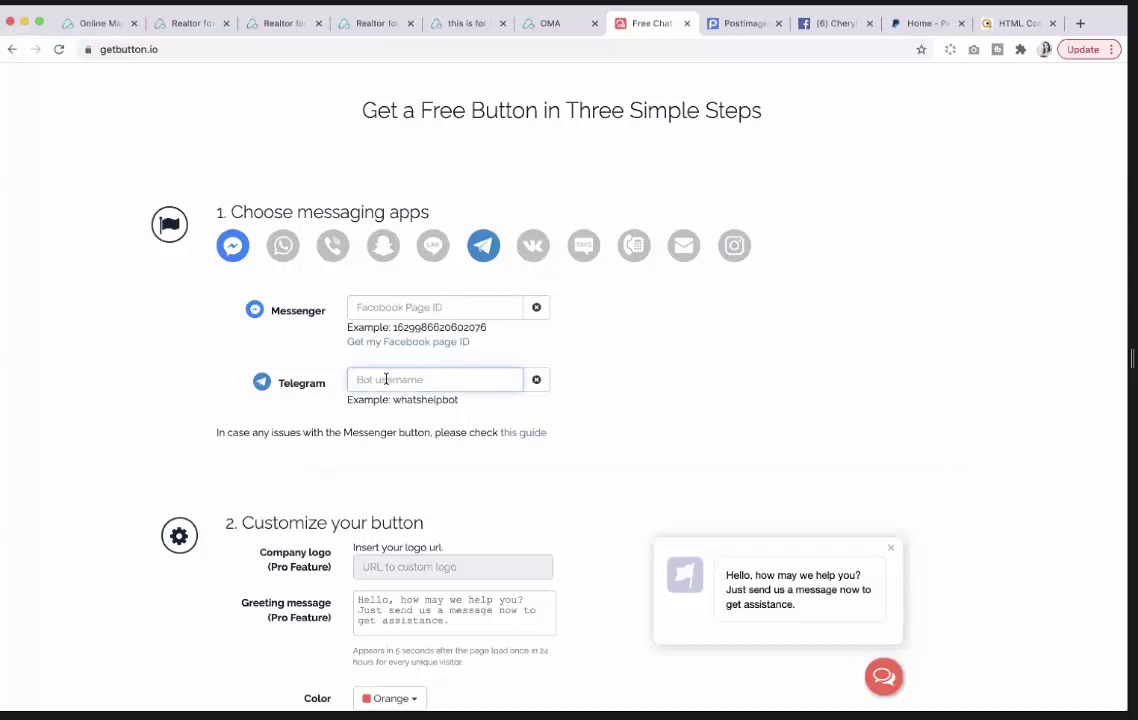
{"action": "type", "text": "CherylCoco"}
Change the call to action to 'Message me to find out more!'.
{"action": "scroll", "coordinate": [618, 415], "scroll_direction": "down", "scroll_amount": 1}
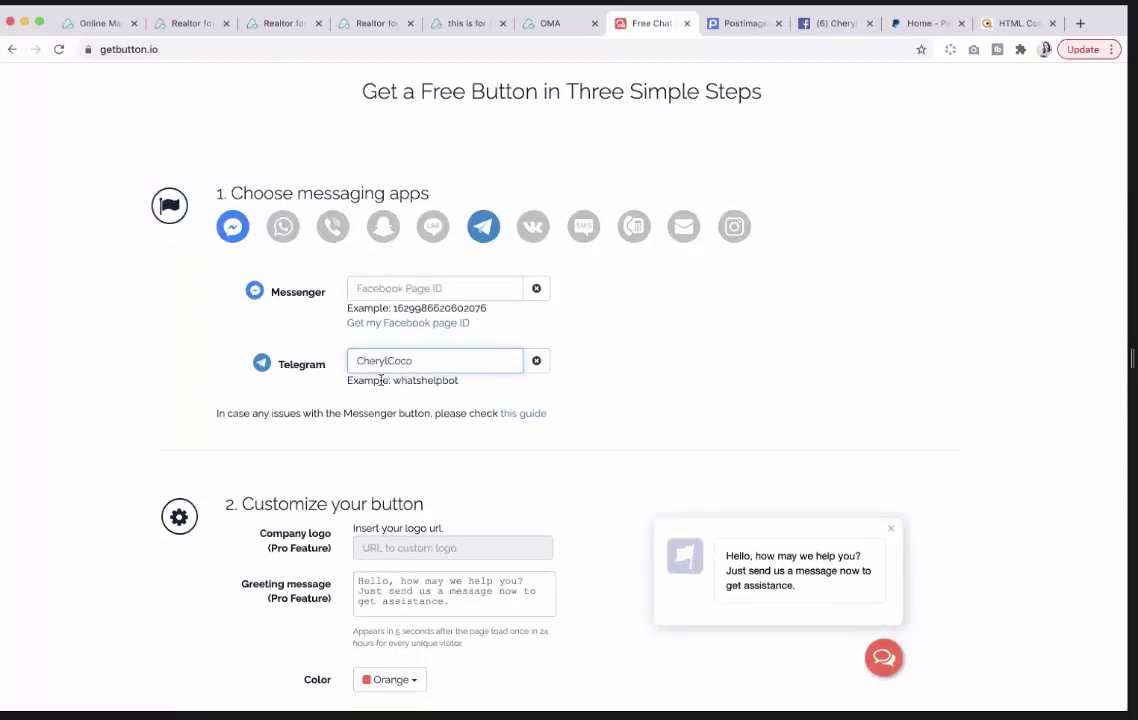
{"action": "scroll", "coordinate": [461, 389], "scroll_direction": "down", "scroll_amount": 8}
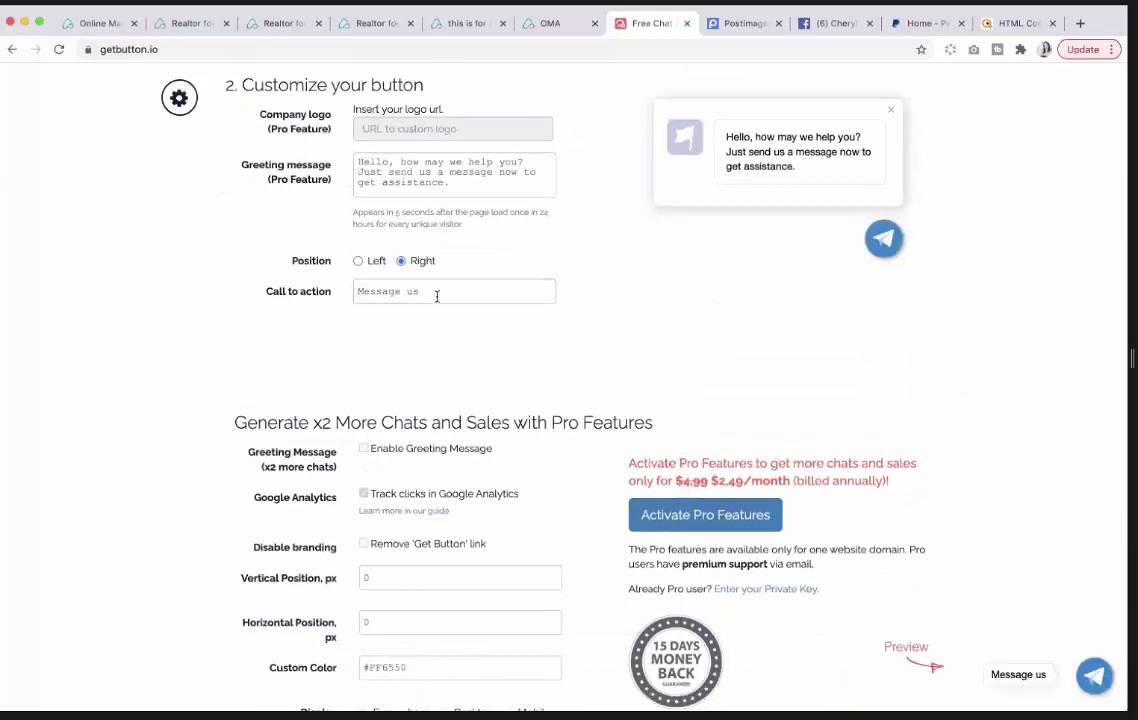
{"action": "double_click", "coordinate": [437, 293]}
{"action": "type", "text": "me"}
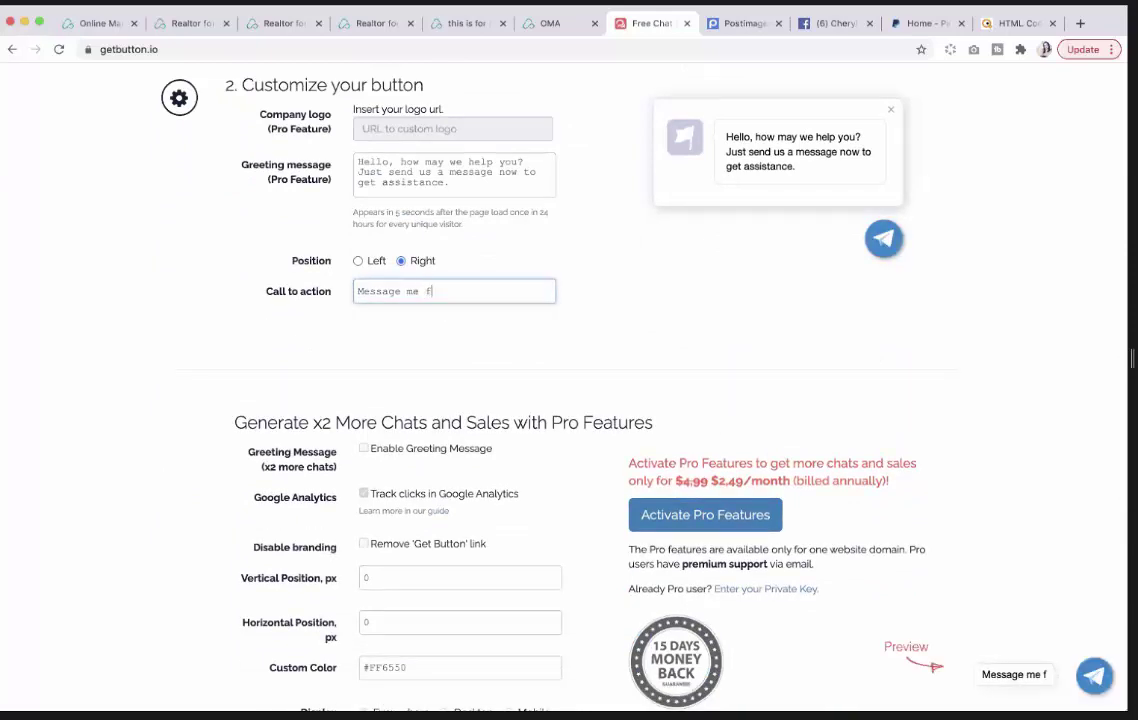
{"action": "type", "text": " to find out more"}
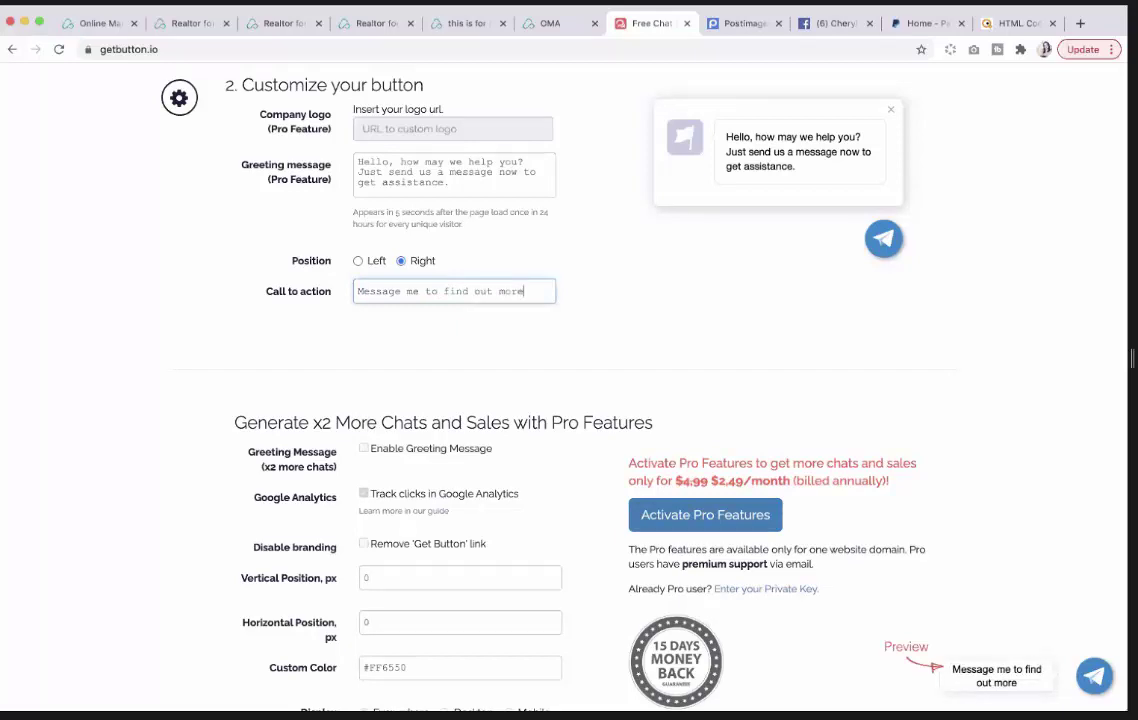
{"action": "type", "text": "!"}
Fill in the account e-mail and generate the Telegram button's embed code.
{"action": "scroll", "coordinate": [596, 362], "scroll_direction": "down", "scroll_amount": 3}
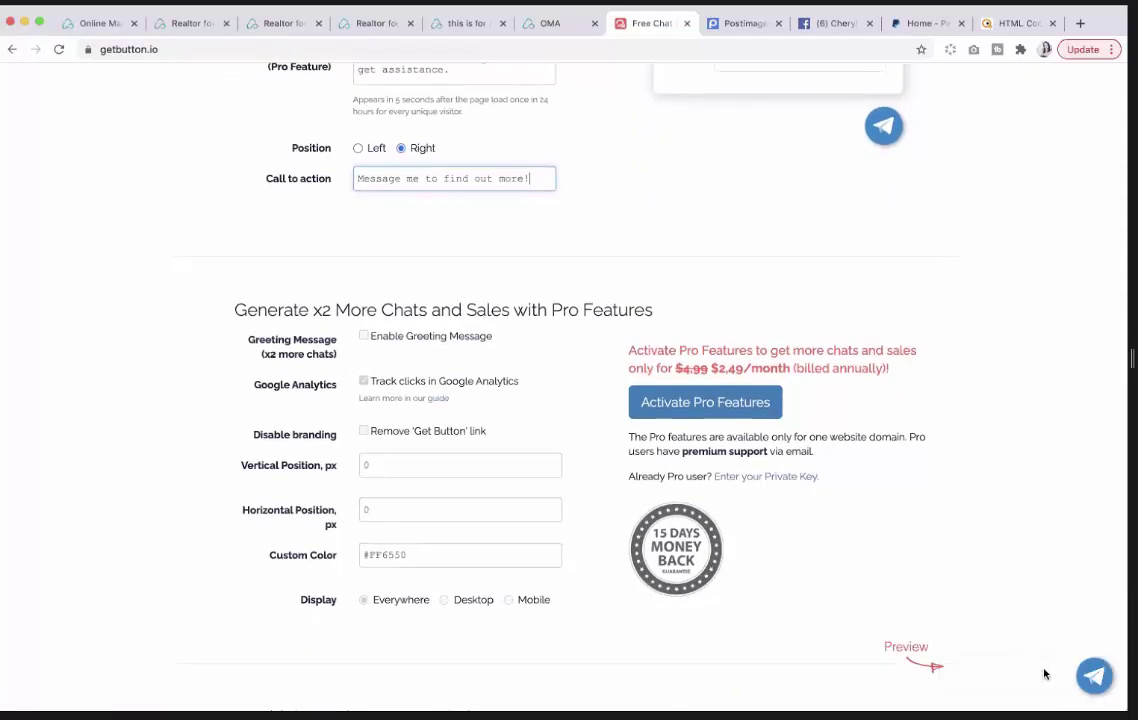
{"action": "scroll", "coordinate": [422, 323], "scroll_direction": "down", "scroll_amount": 7}
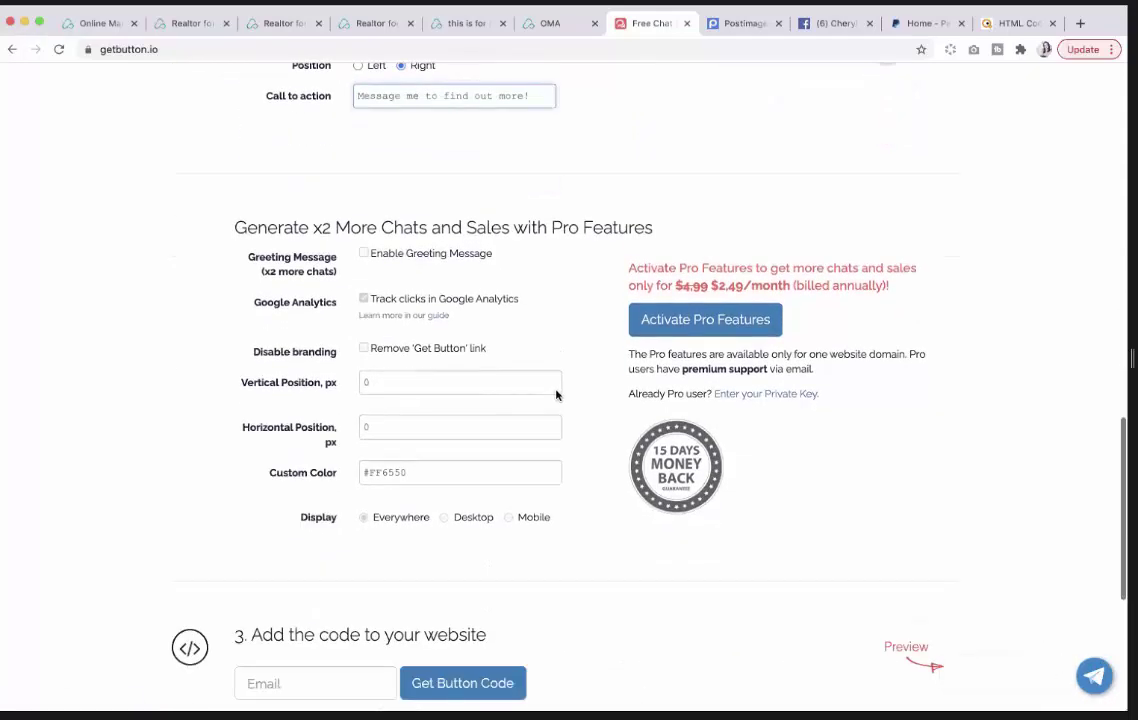
{"action": "left_click", "coordinate": [279, 500]}
{"action": "left_click", "coordinate": [289, 527]}
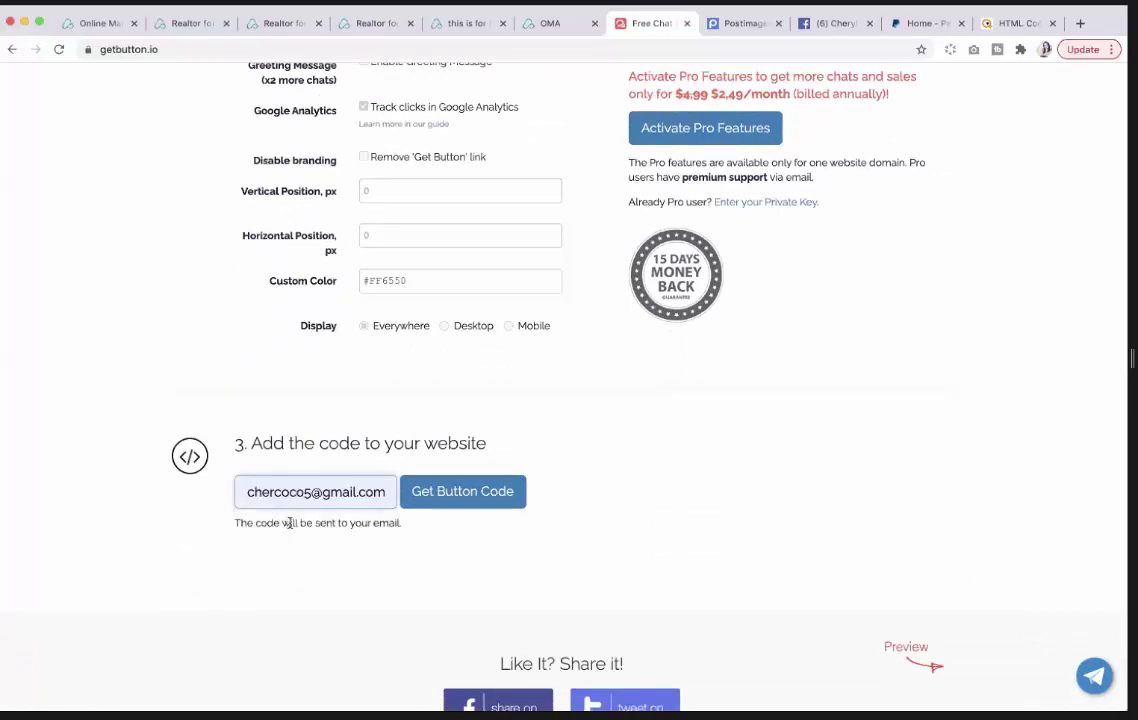
{"action": "left_click", "coordinate": [476, 503]}
Copy the Telegram embed script and return to the website builder.
{"action": "scroll", "coordinate": [488, 519], "scroll_direction": "down", "scroll_amount": 1}
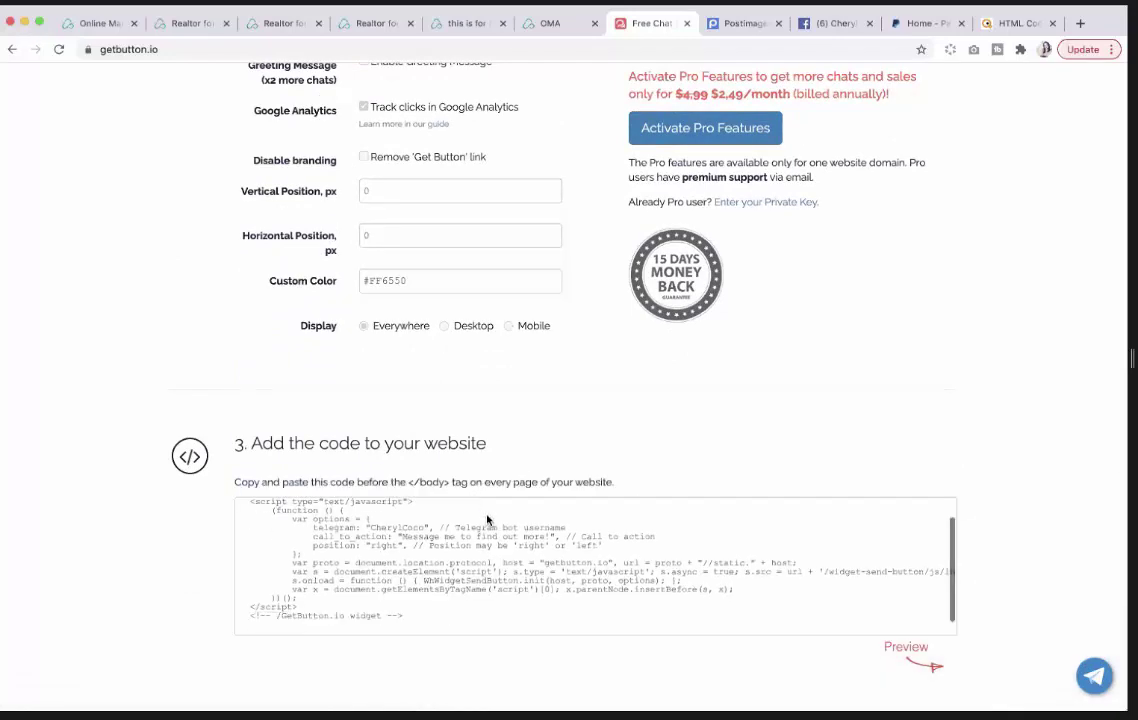
{"action": "left_click", "coordinate": [415, 617]}
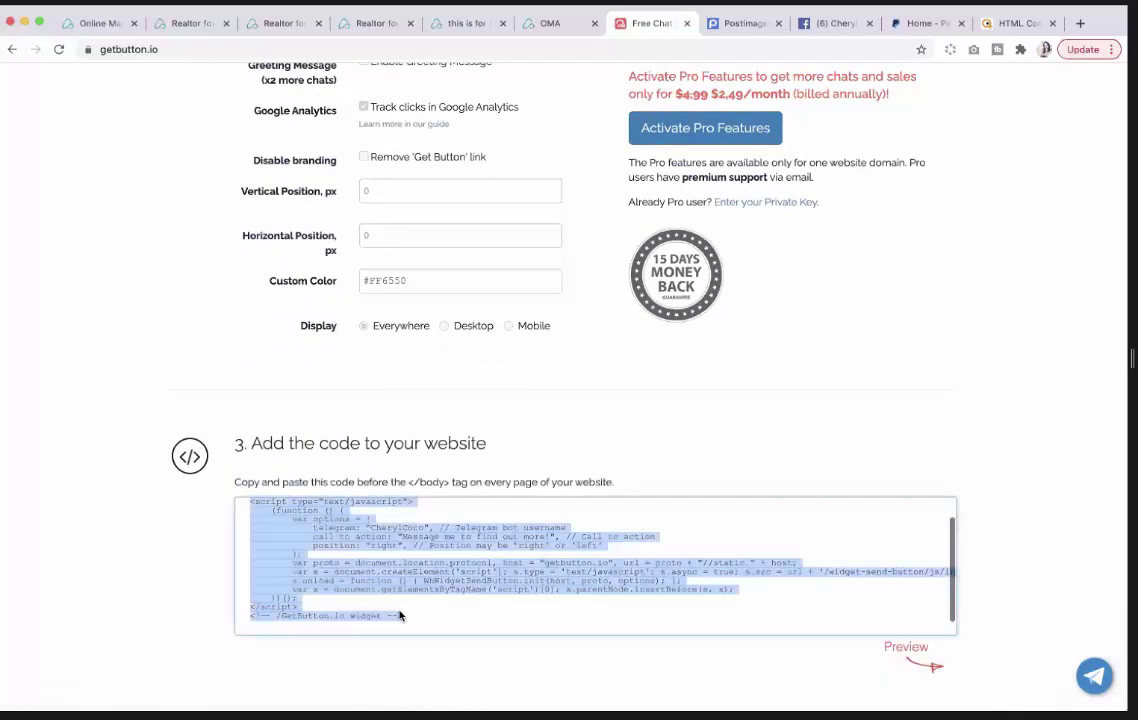
{"action": "right_click", "coordinate": [327, 580]}
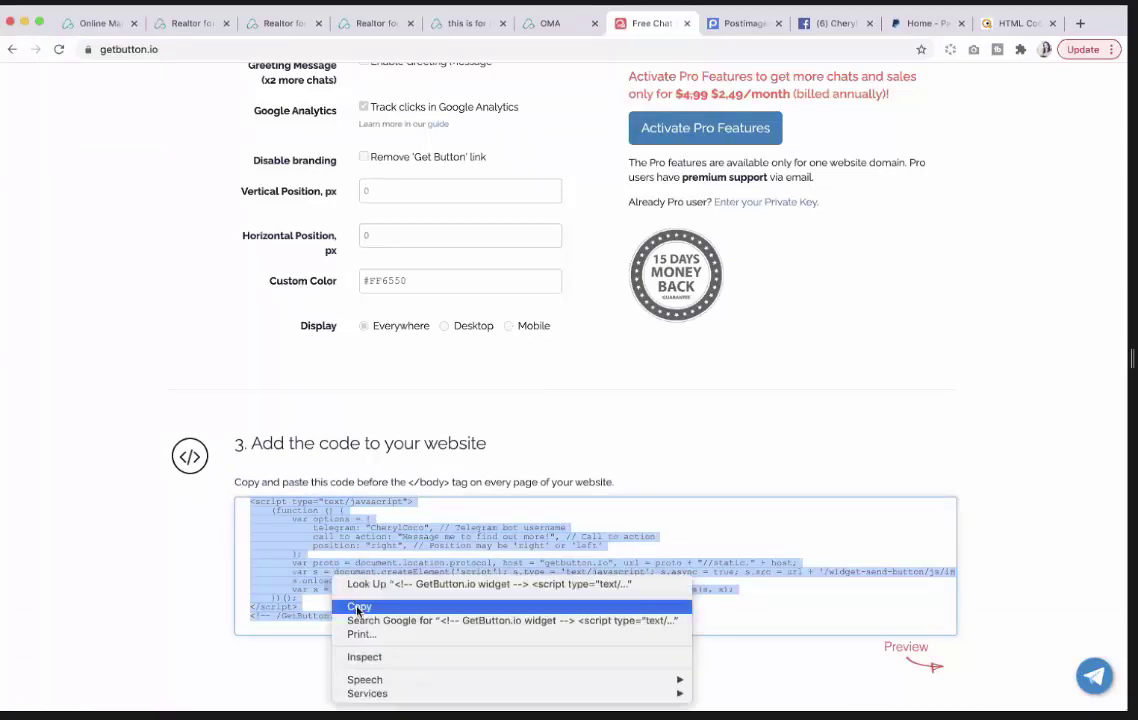
{"action": "left_click", "coordinate": [355, 604]}
{"action": "scroll", "coordinate": [369, 574], "scroll_direction": "up", "scroll_amount": 1}
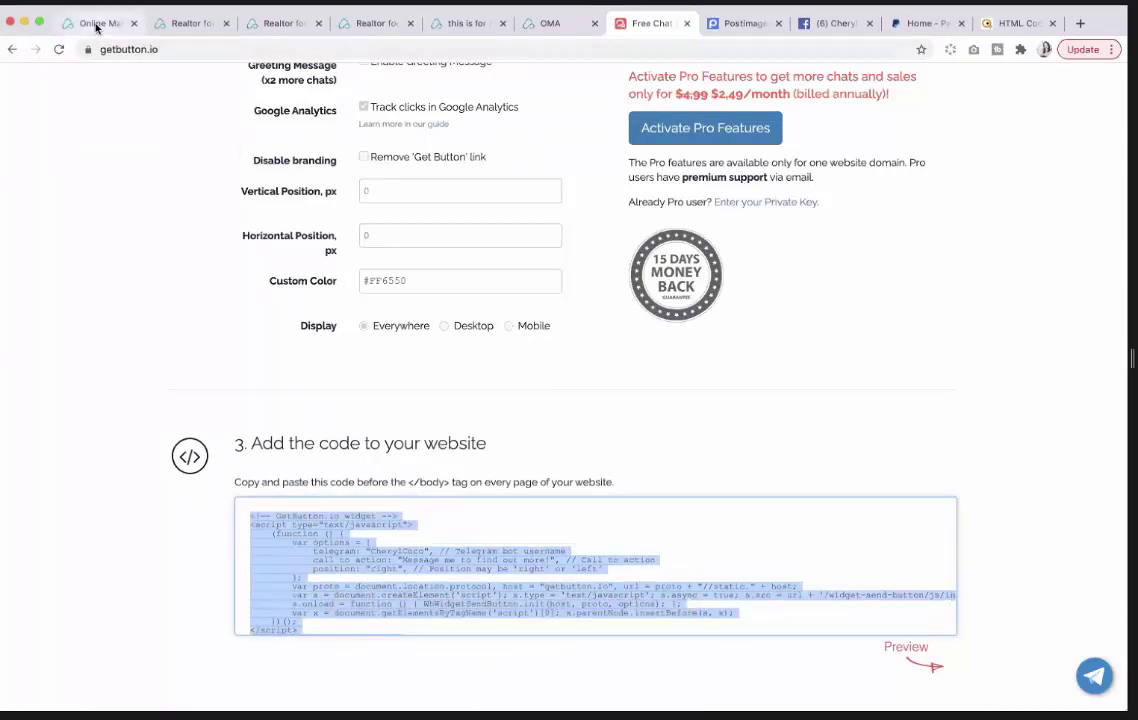
{"action": "left_click", "coordinate": [96, 24]}
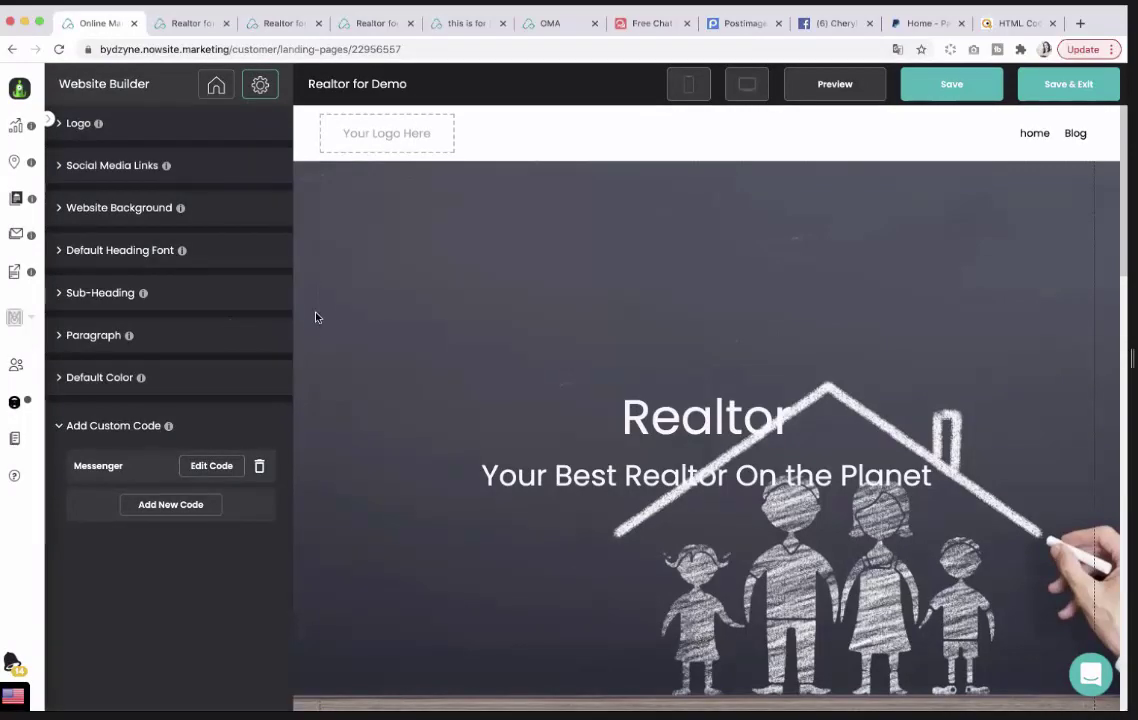
Paste the Telegram script over the Messenger custom code, save the website and open a preview.
{"action": "left_click", "coordinate": [211, 466]}
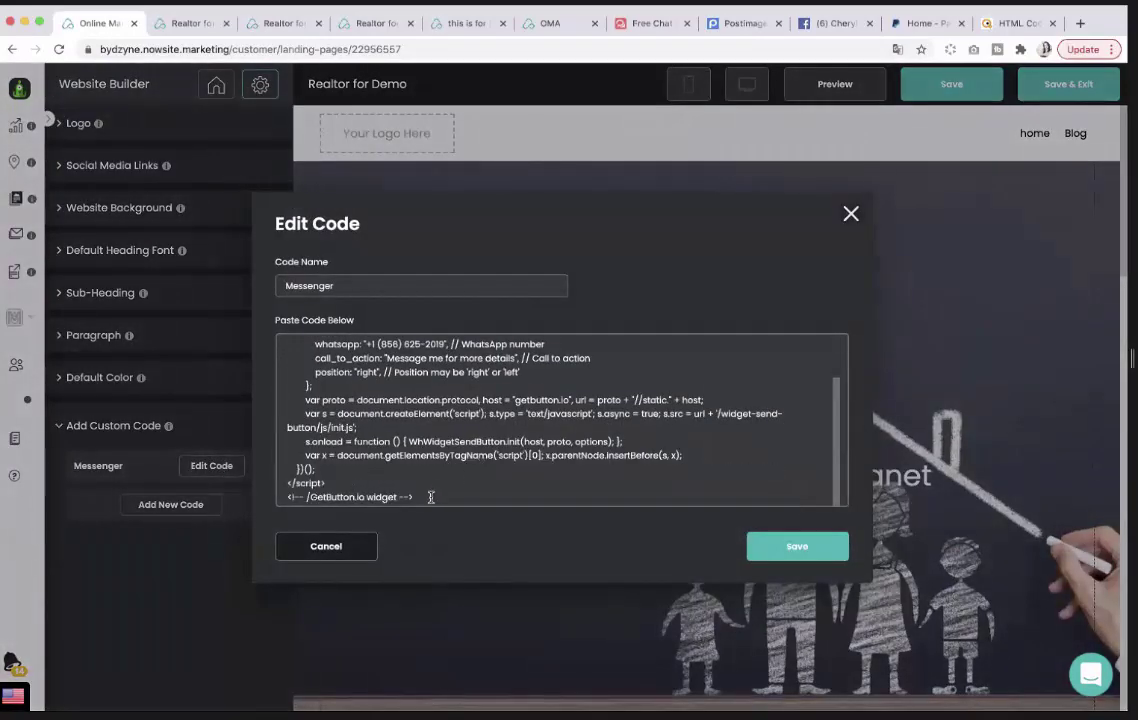
{"action": "left_click_drag", "start_coordinate": [431, 497], "coordinate": [293, 334]}
{"action": "right_click", "coordinate": [342, 381]}
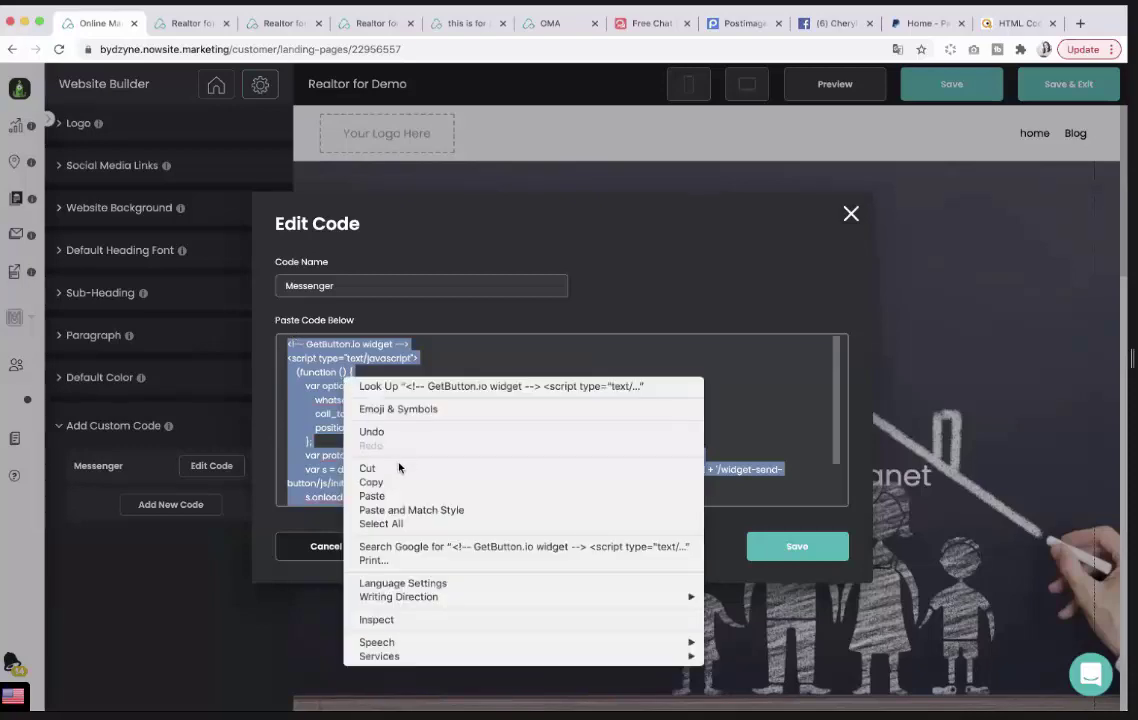
{"action": "left_click", "coordinate": [366, 494]}
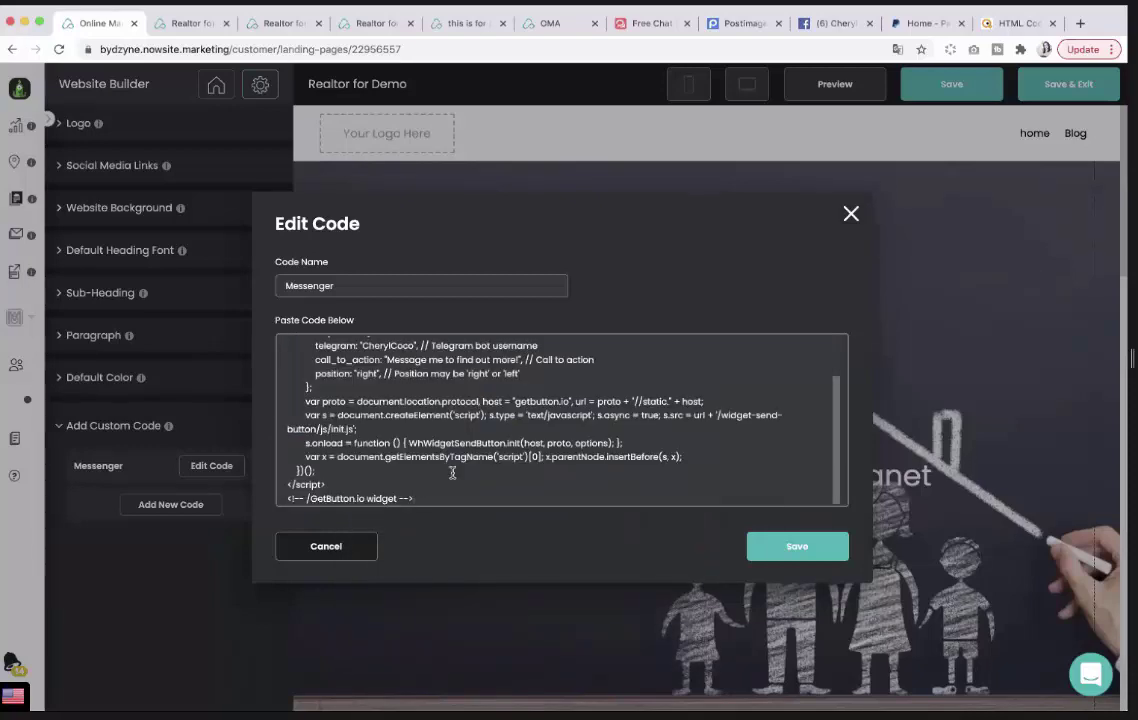
{"action": "left_click", "coordinate": [760, 558]}
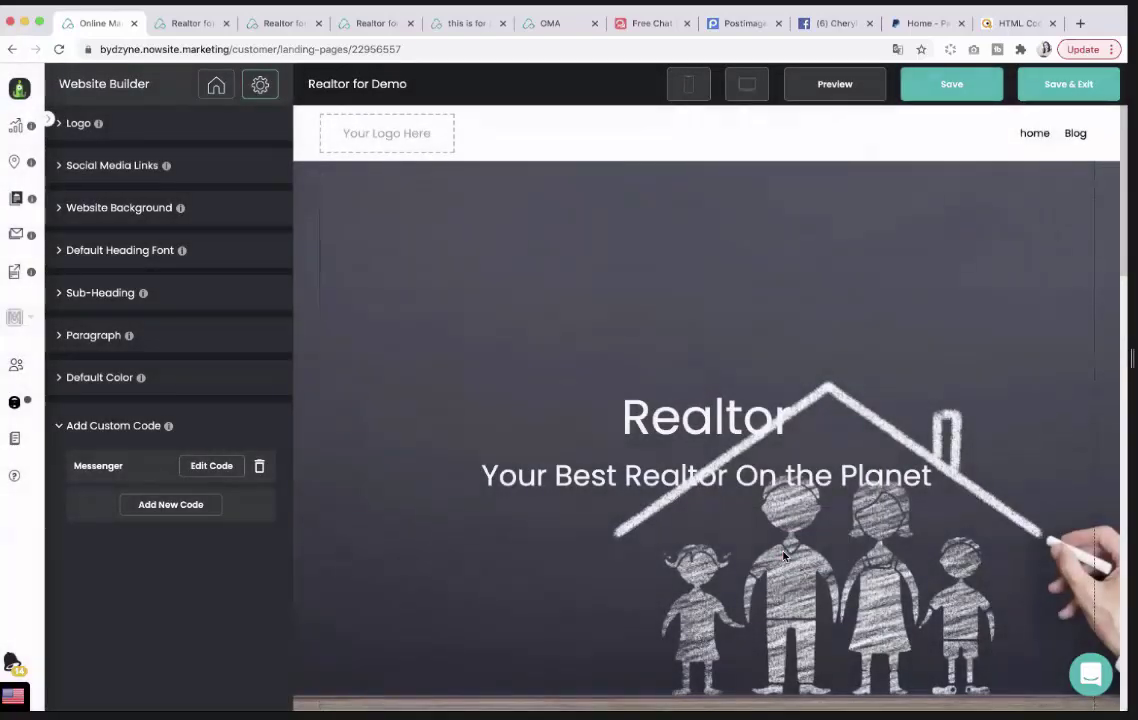
{"action": "left_click", "coordinate": [958, 83]}
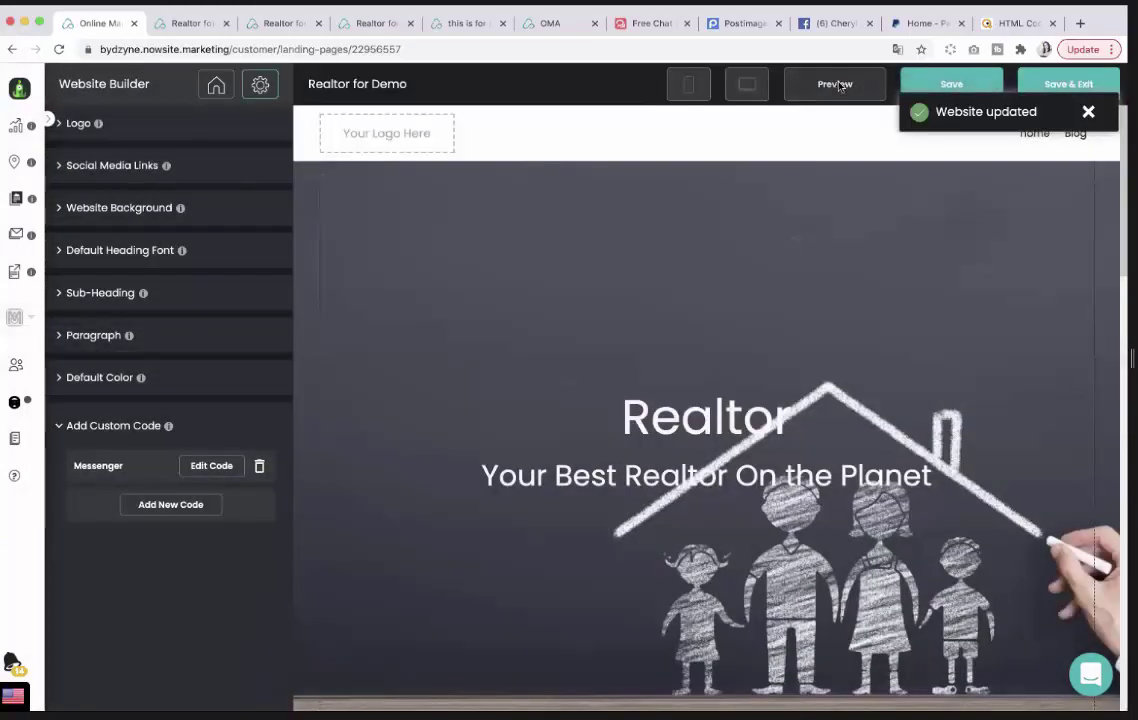
{"action": "left_click", "coordinate": [833, 84]}
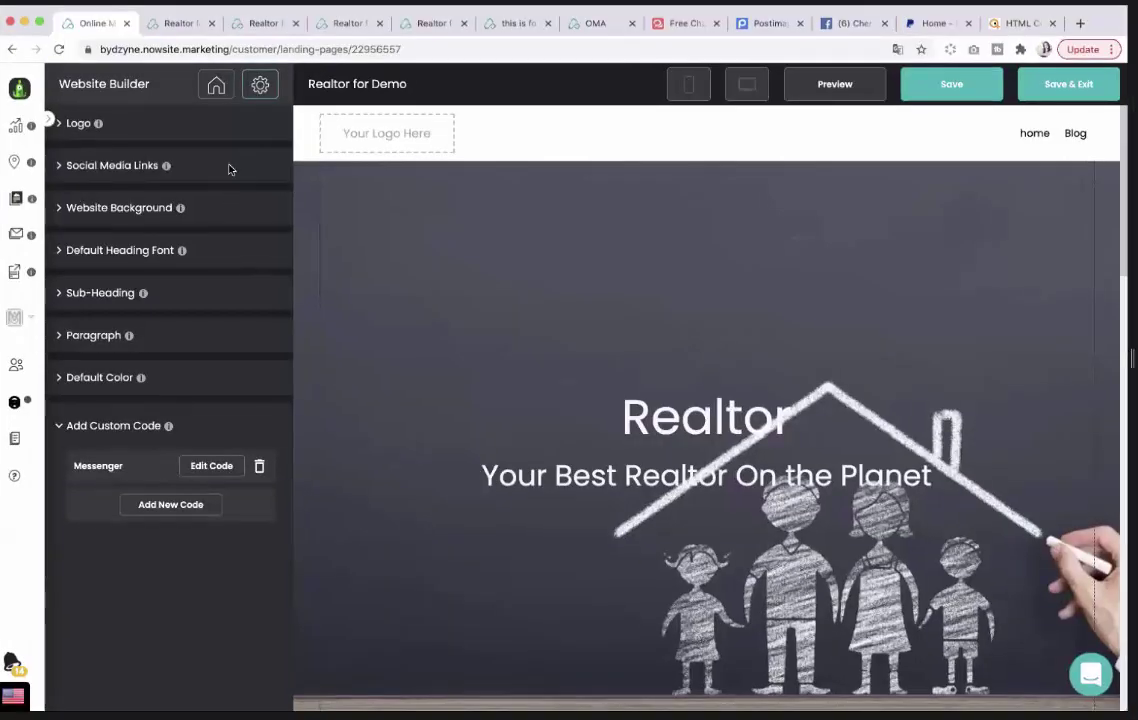
Open Realtor for Demo for editing from the Websites list.
{"action": "mouse_move", "coordinate": [50, 117]}
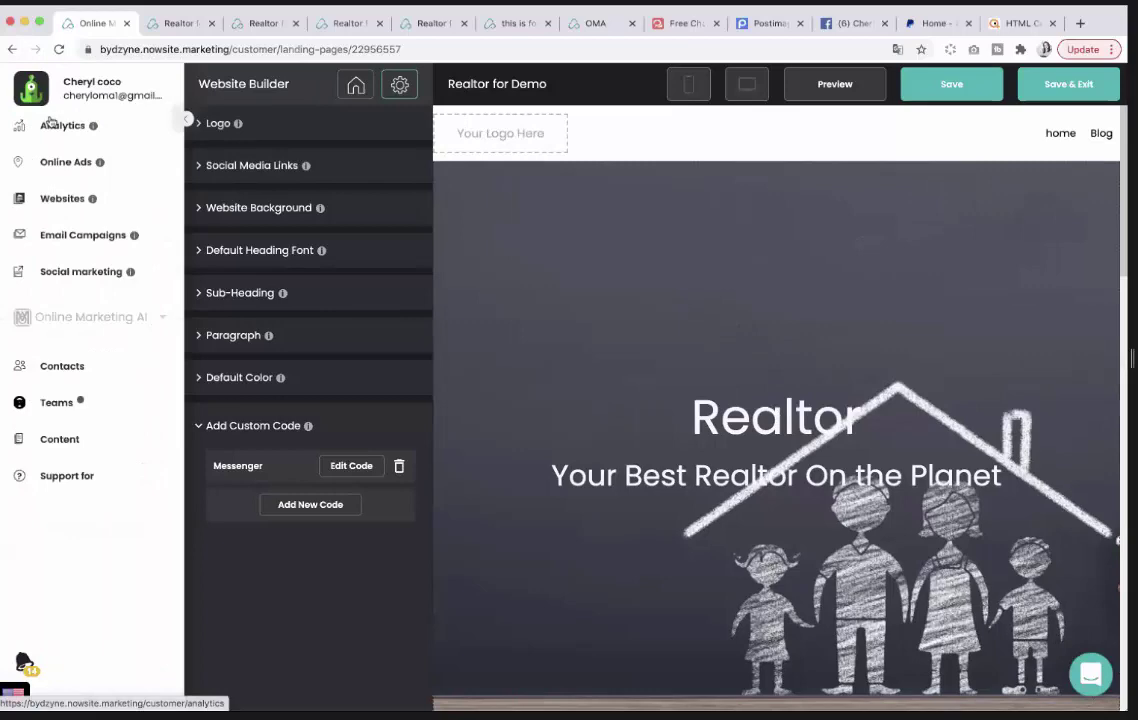
{"action": "left_click", "coordinate": [55, 199]}
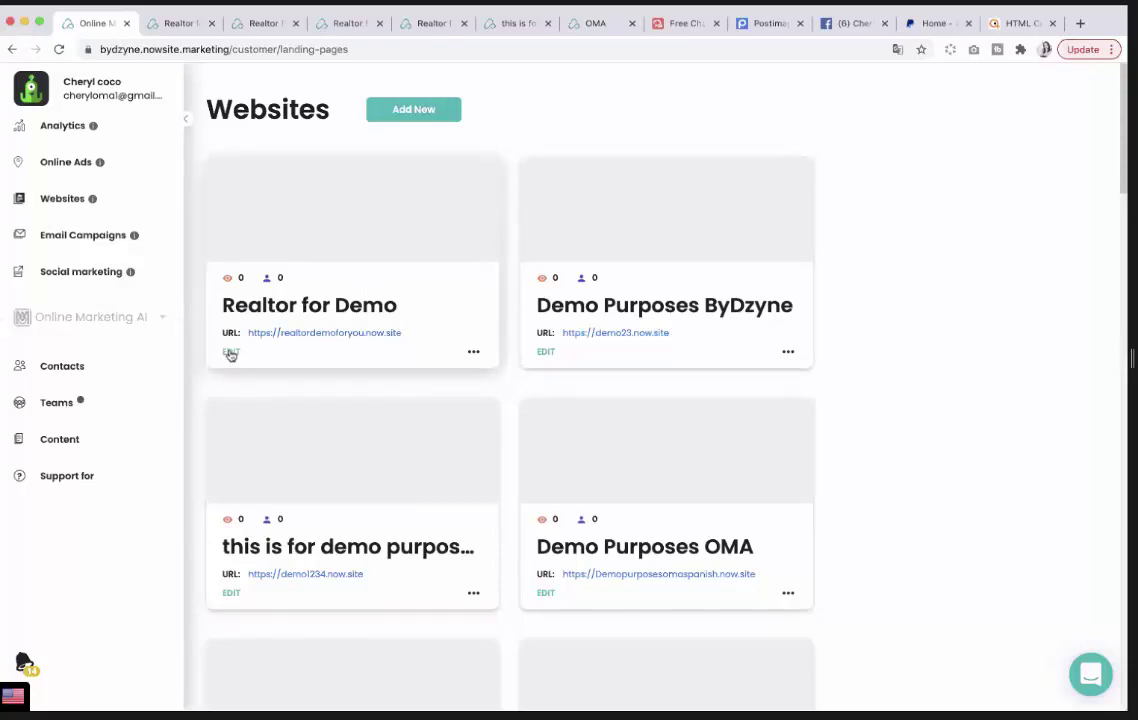
{"action": "left_click", "coordinate": [230, 353]}
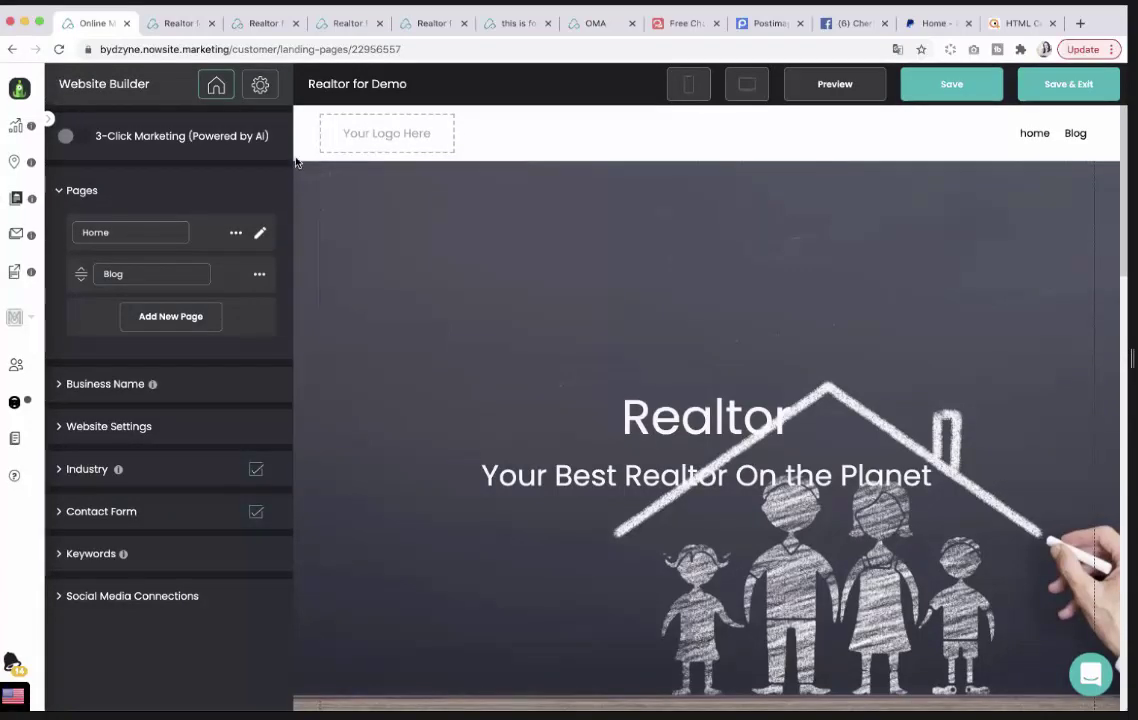
Open the Home page's element palette after scrolling through the preview.
{"action": "scroll", "coordinate": [615, 321], "scroll_direction": "down", "scroll_amount": 5}
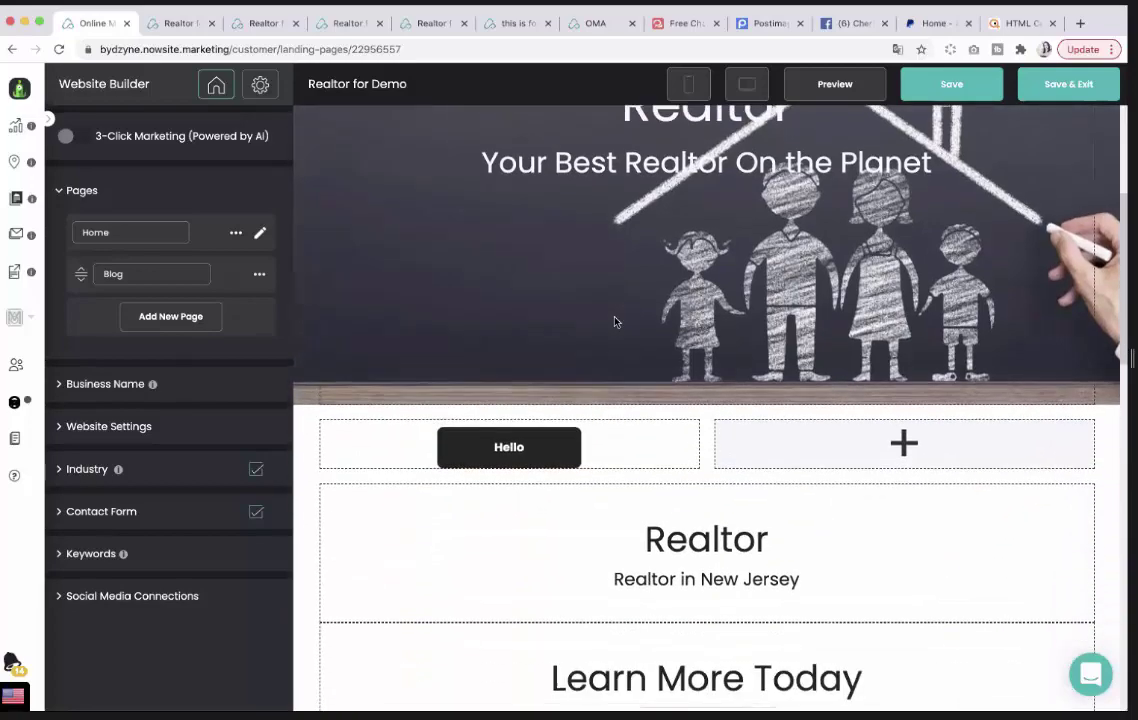
{"action": "scroll", "coordinate": [615, 321], "scroll_direction": "up", "scroll_amount": 1}
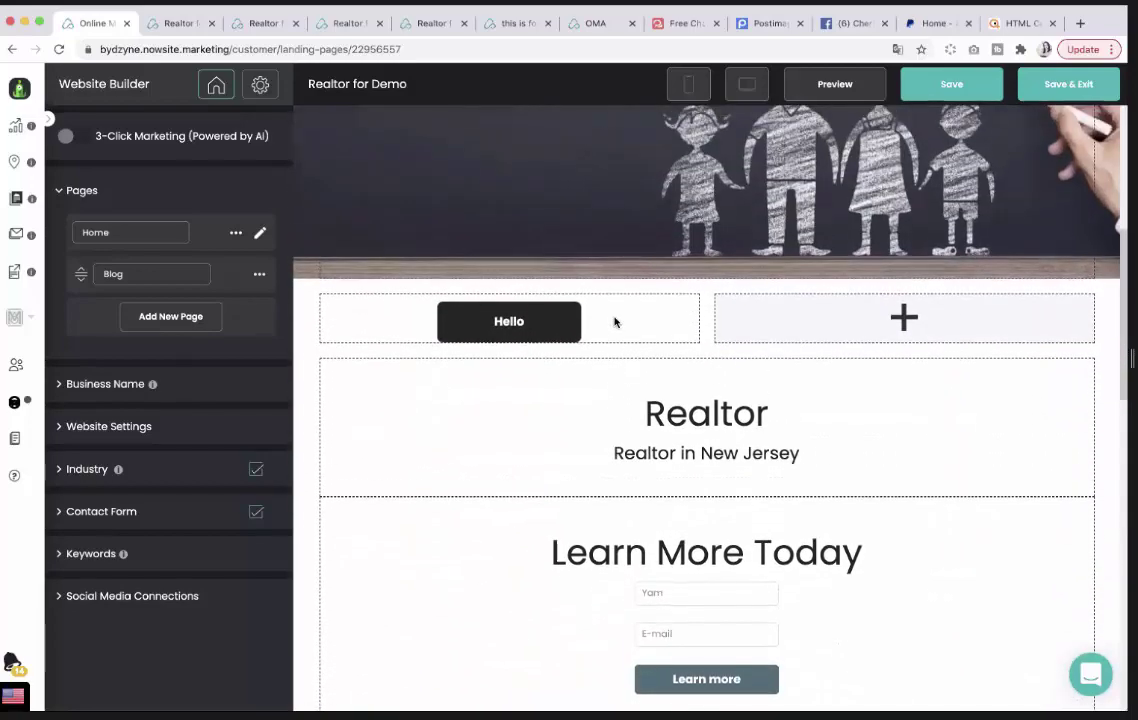
{"action": "scroll", "coordinate": [615, 321], "scroll_direction": "down", "scroll_amount": 2}
{"action": "scroll", "coordinate": [612, 318], "scroll_direction": "up", "scroll_amount": 2}
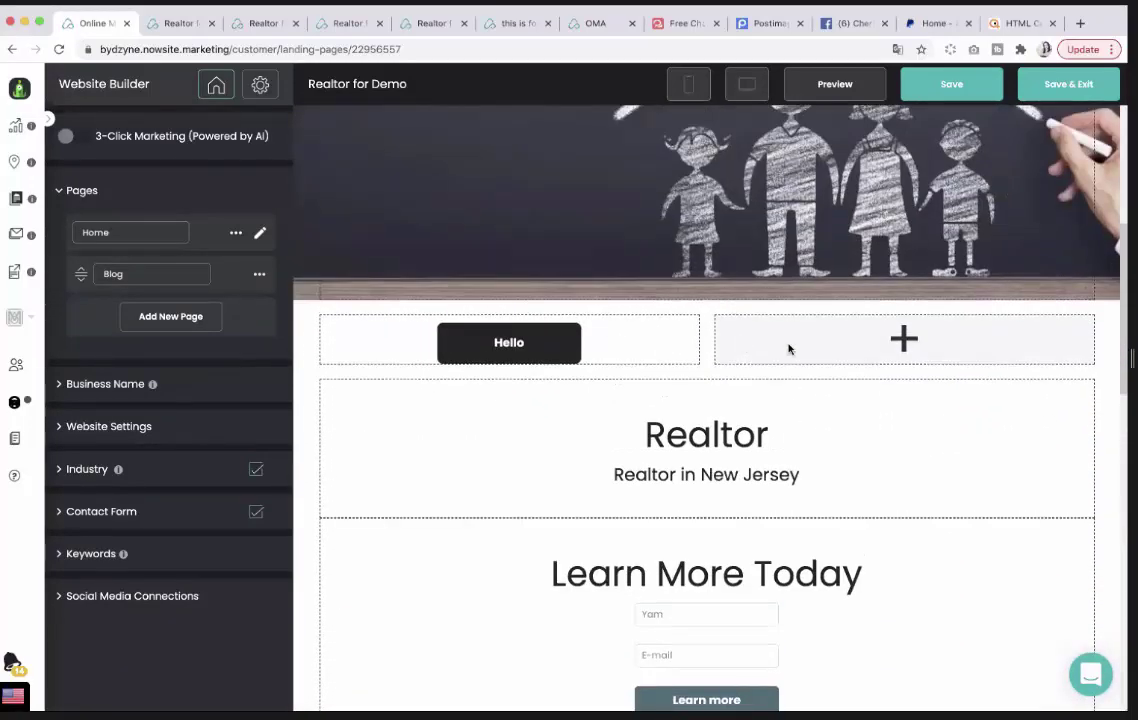
{"action": "scroll", "coordinate": [387, 282], "scroll_direction": "up", "scroll_amount": 1}
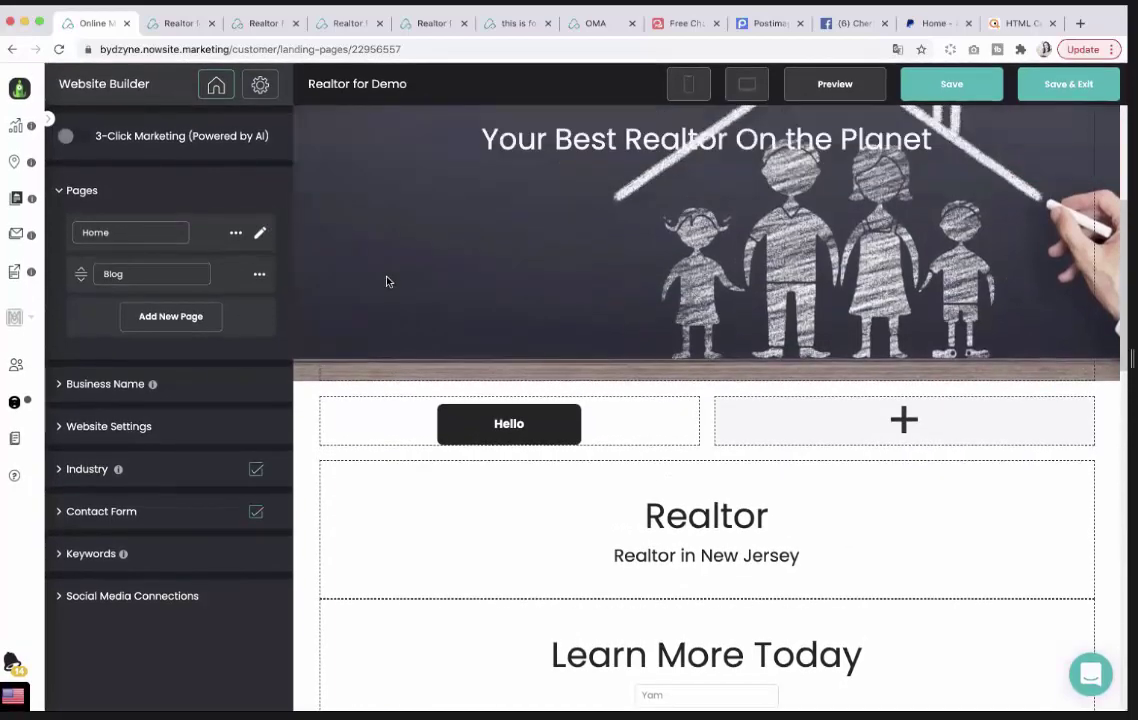
{"action": "left_click", "coordinate": [260, 235]}
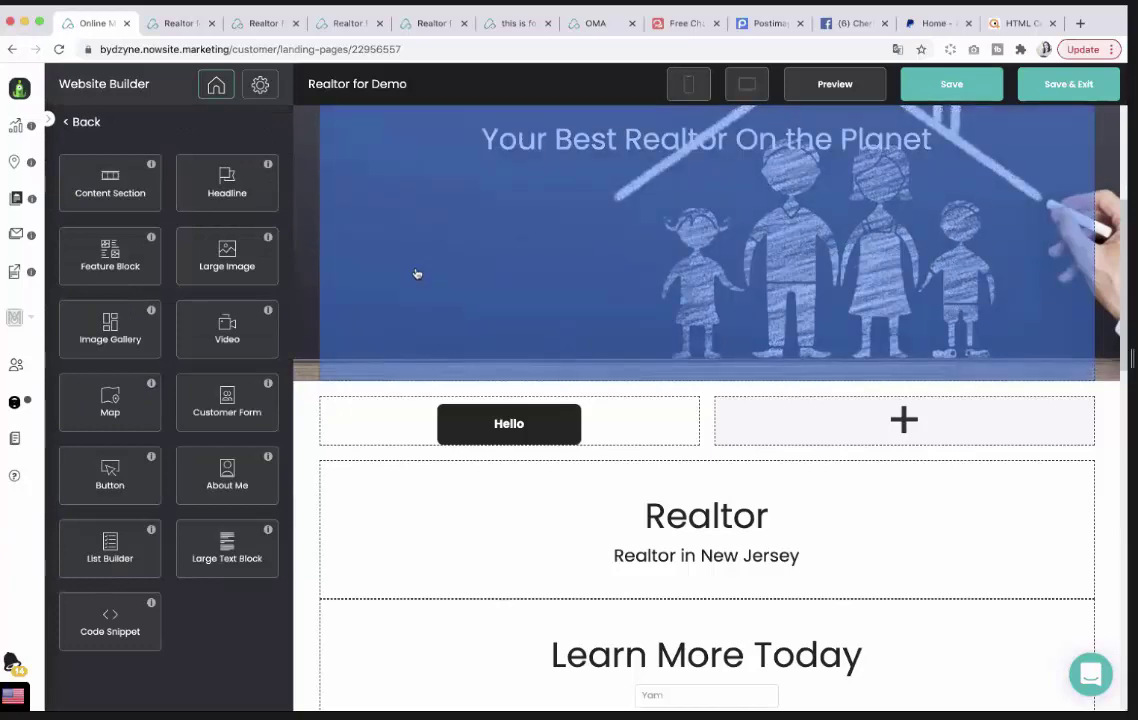
{"action": "scroll", "coordinate": [545, 240], "scroll_direction": "up", "scroll_amount": 2}
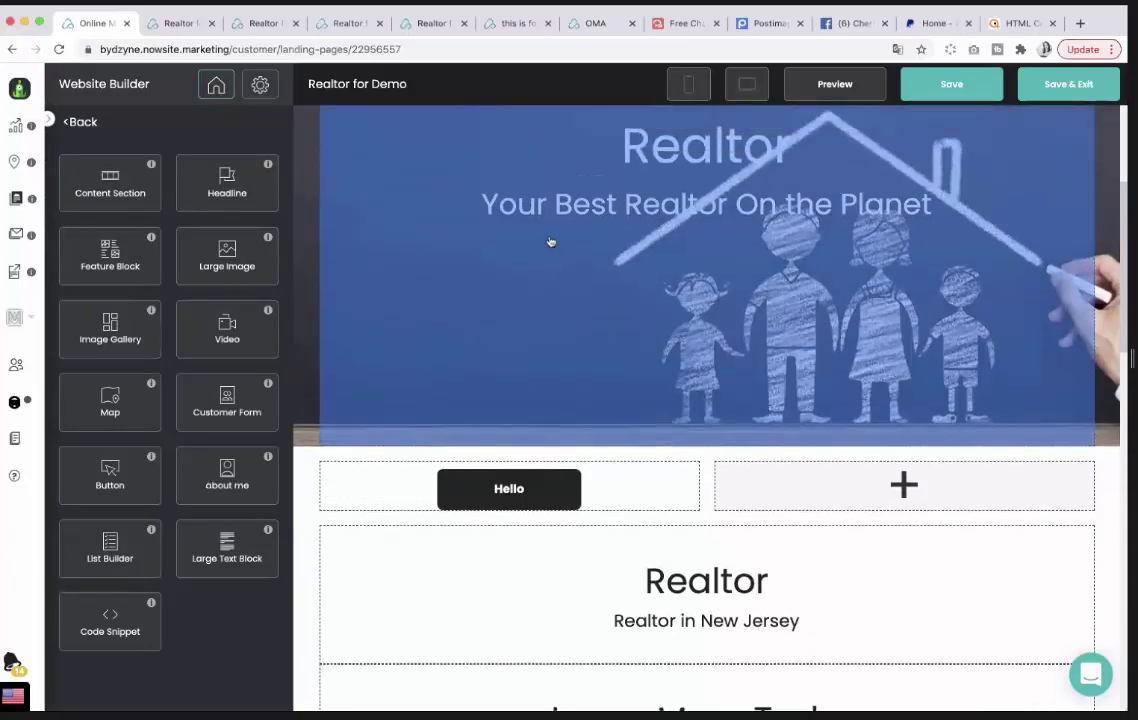
{"action": "scroll", "coordinate": [545, 240], "scroll_direction": "down", "scroll_amount": 1}
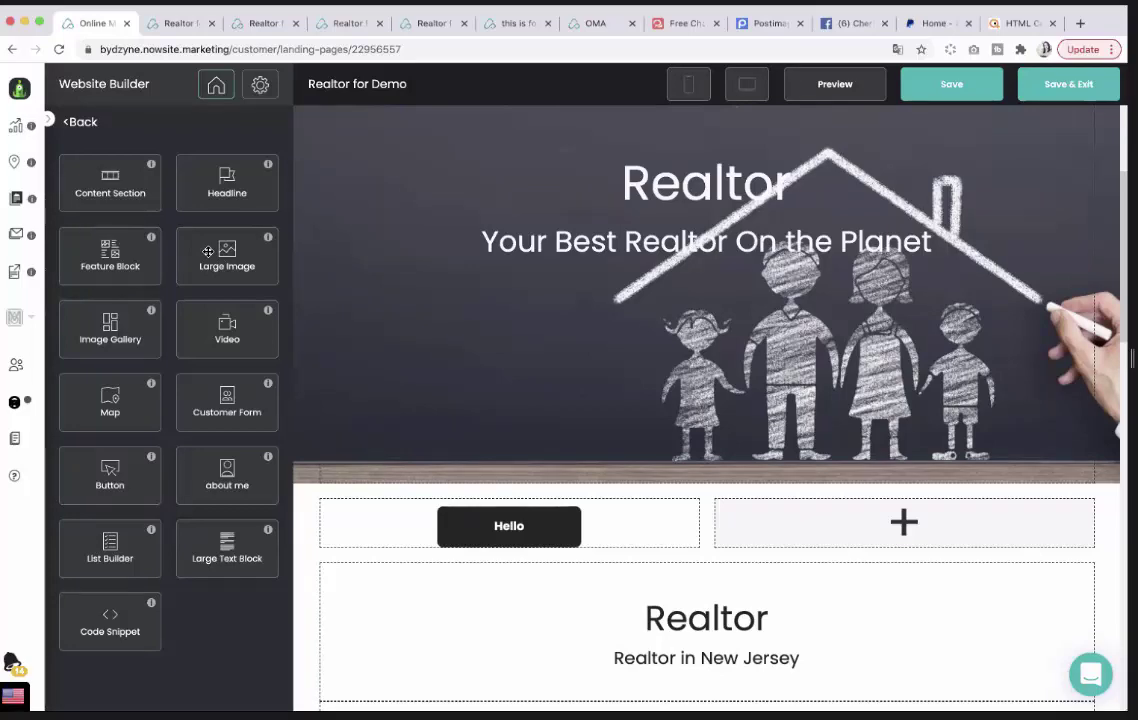
Add a large image section with the Investment Products laptop image and overlay 0.1.
{"action": "left_click_drag", "start_coordinate": [220, 266], "coordinate": [635, 490]}
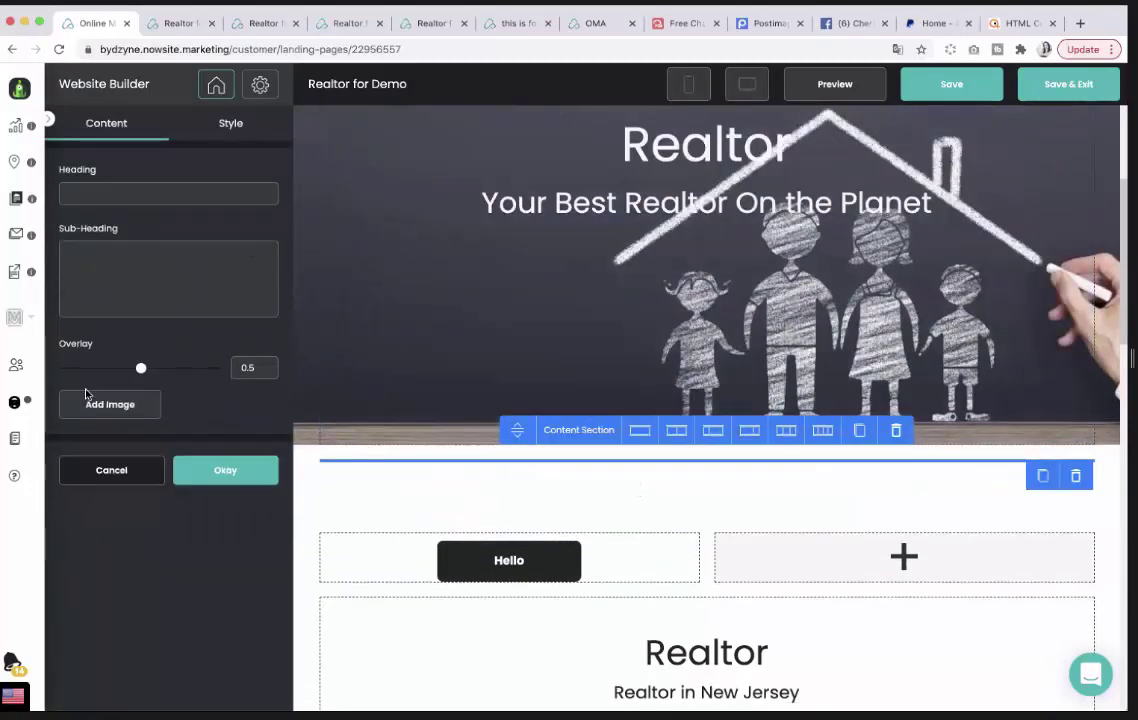
{"action": "left_click", "coordinate": [112, 406]}
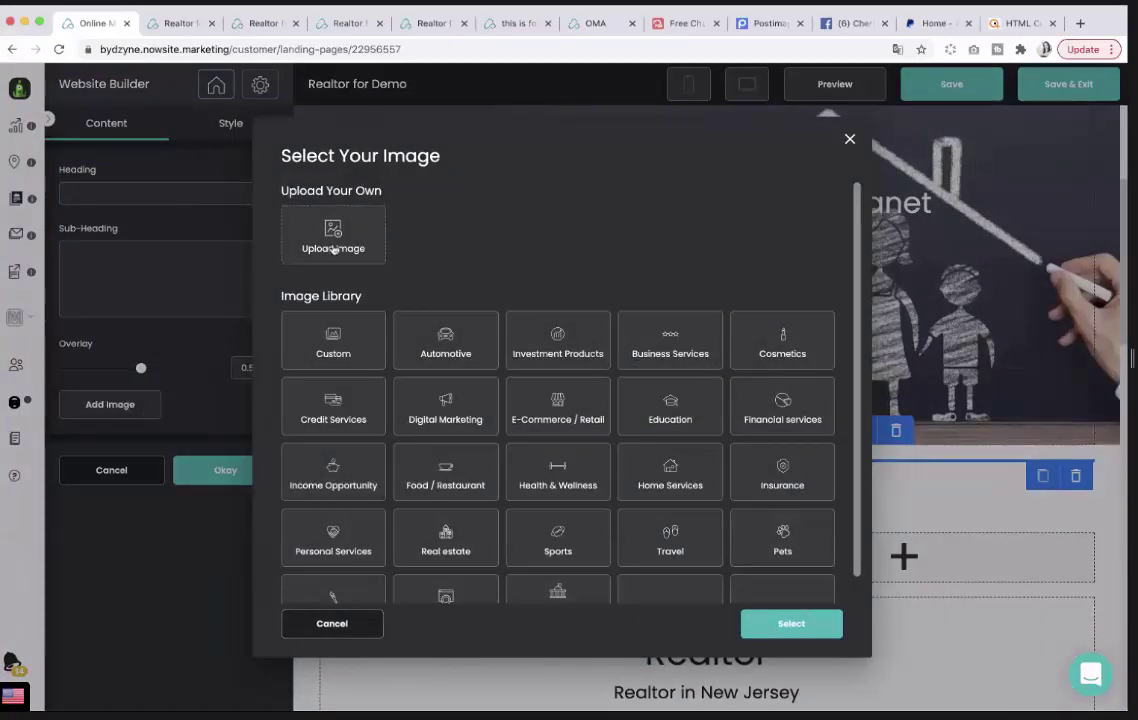
{"action": "left_click", "coordinate": [548, 349]}
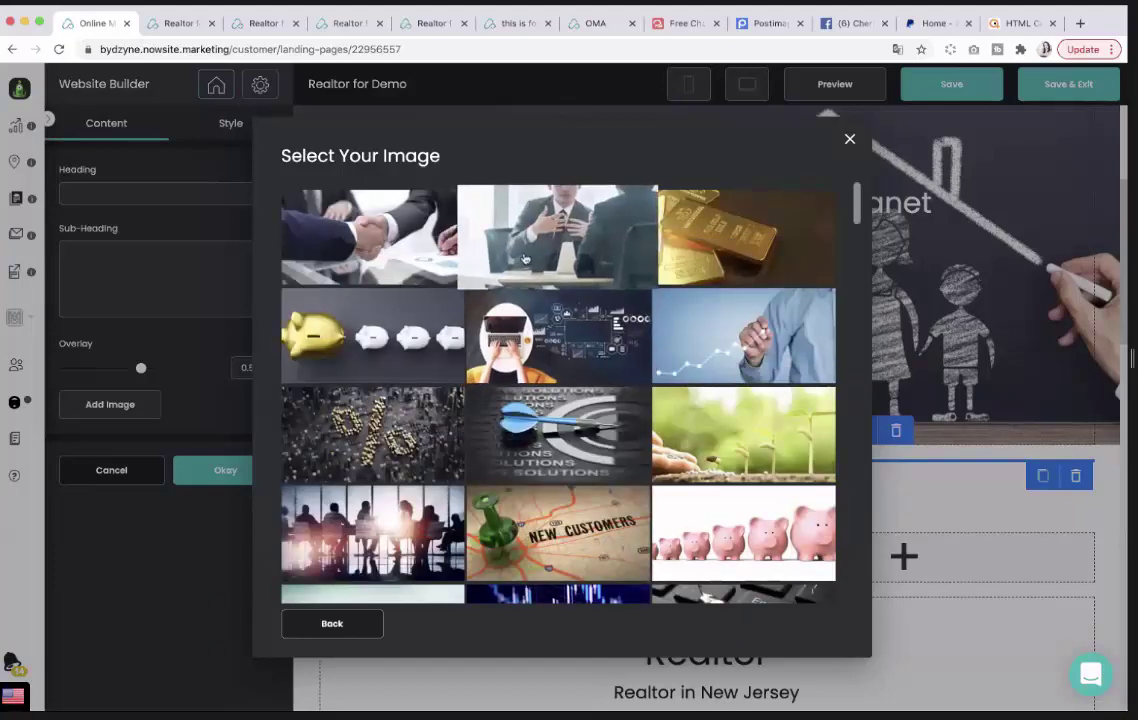
{"action": "left_click", "coordinate": [521, 312]}
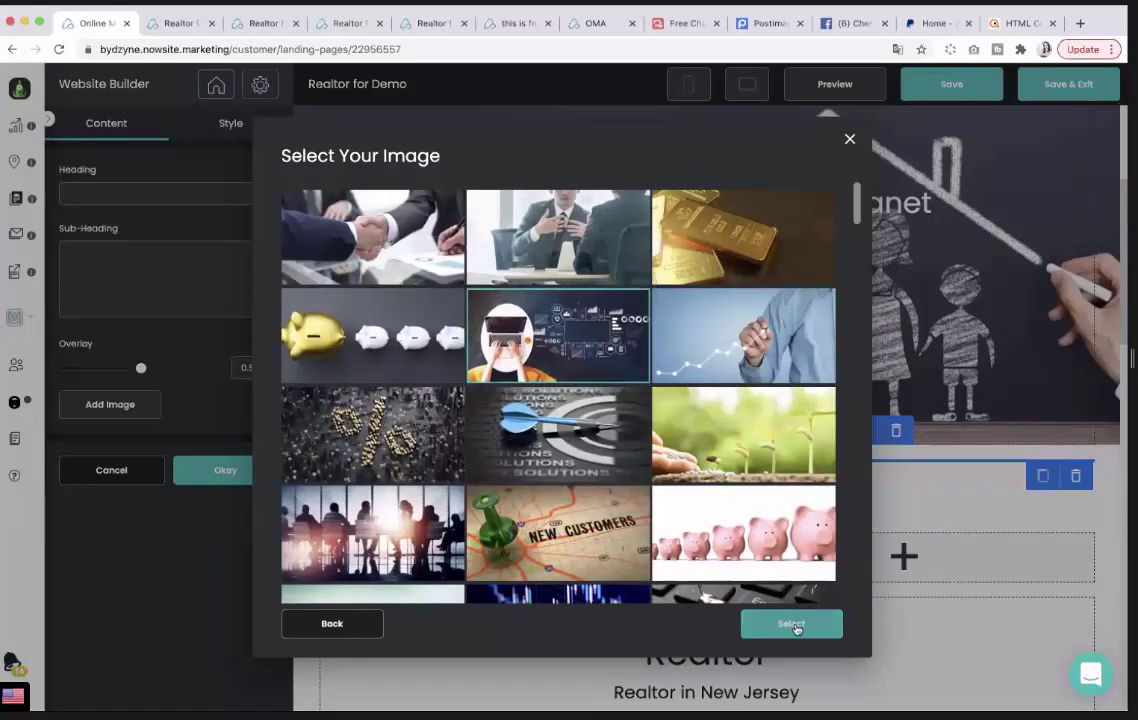
{"action": "left_click", "coordinate": [791, 625]}
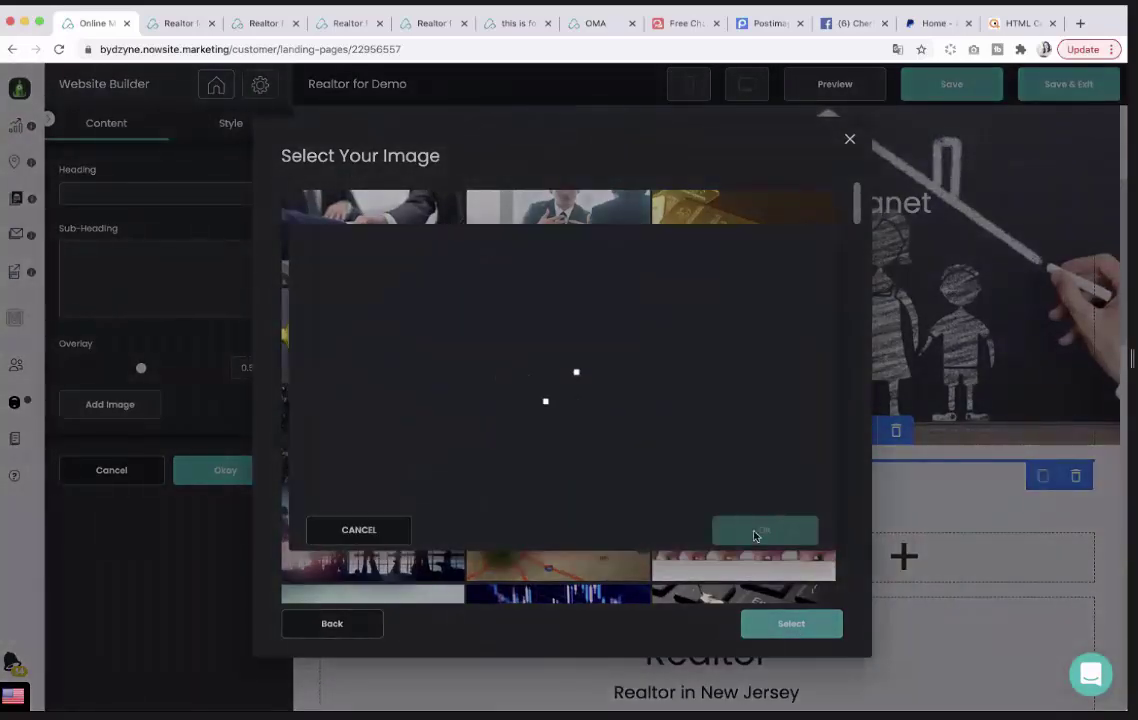
{"action": "left_click", "coordinate": [756, 533]}
{"action": "left_click", "coordinate": [772, 624]}
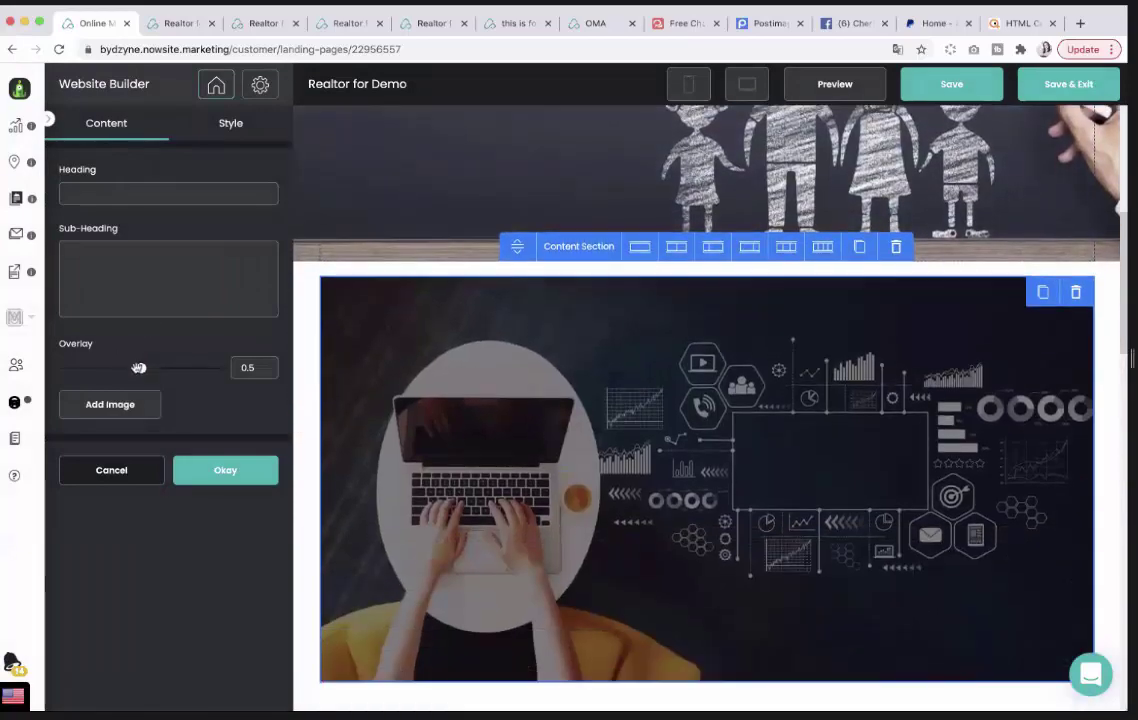
{"action": "left_click_drag", "start_coordinate": [122, 364], "coordinate": [72, 367]}
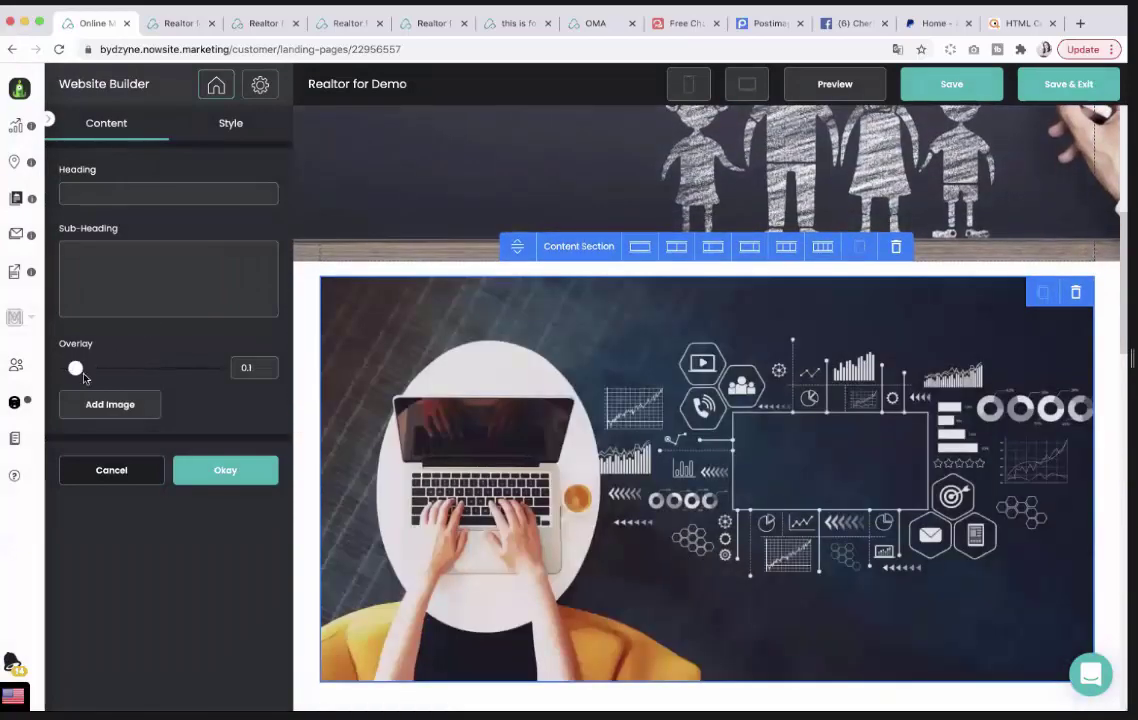
{"action": "left_click", "coordinate": [225, 470]}
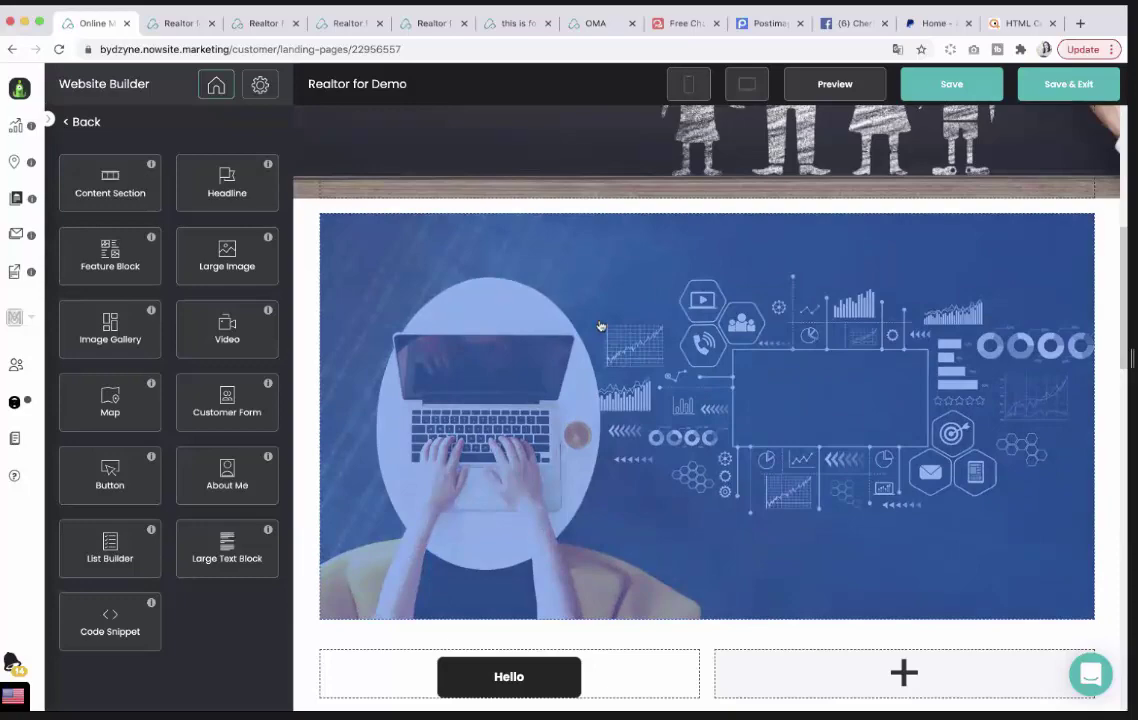
Delete the laptop image section from the Home page.
{"action": "left_click", "coordinate": [600, 326]}
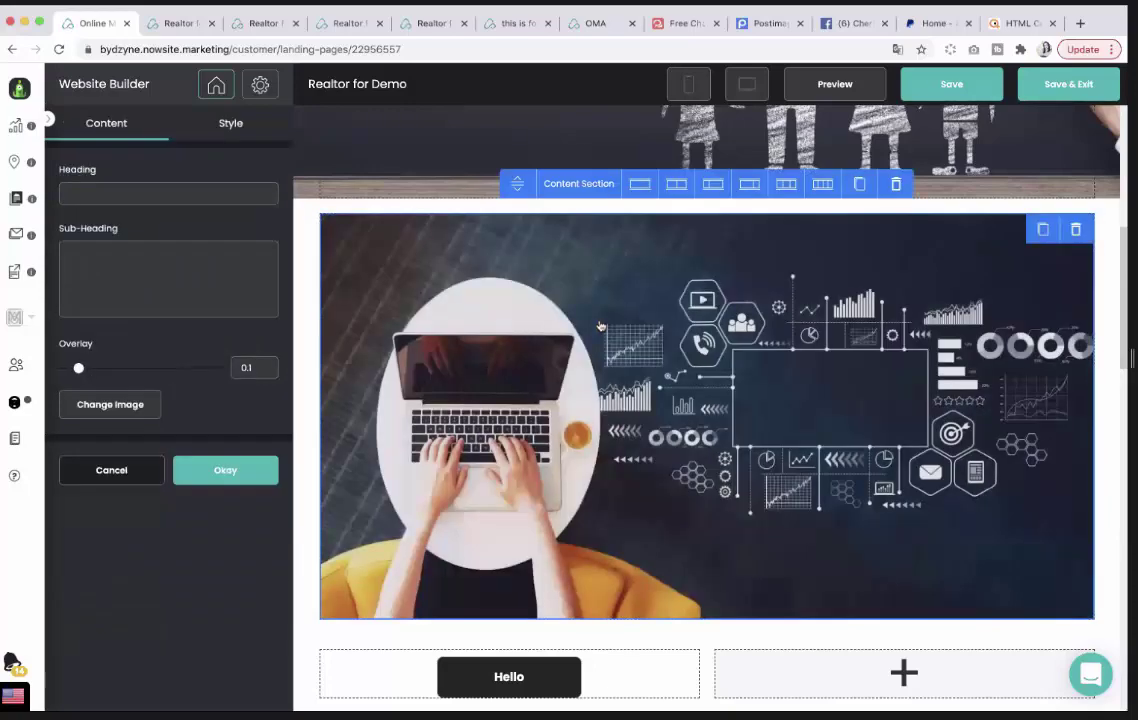
{"action": "left_click", "coordinate": [895, 185]}
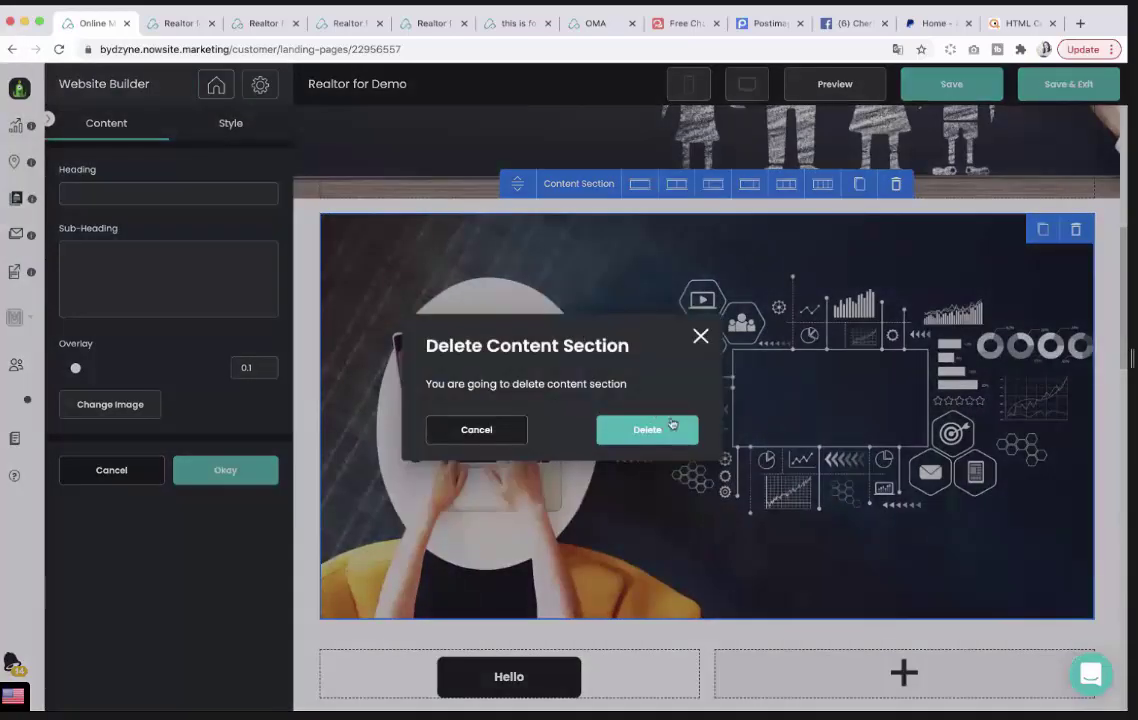
{"action": "left_click", "coordinate": [676, 426]}
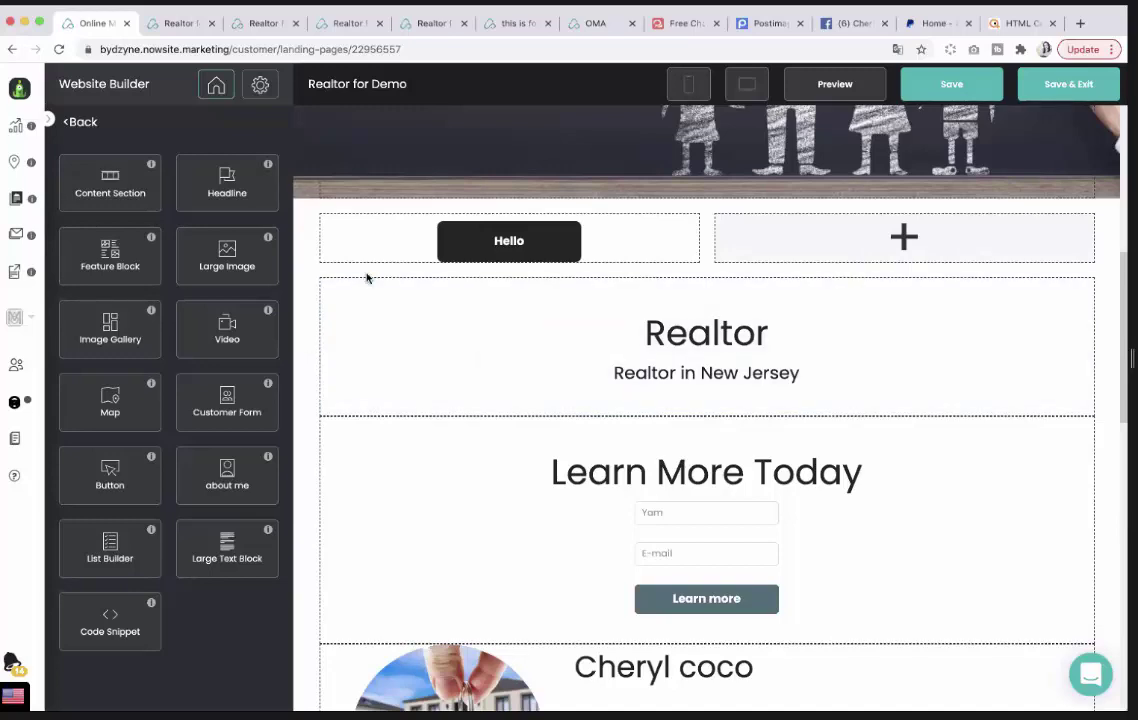
Drop a Large Image block beside the Hello button and pick the Cosmetics lotion photo.
{"action": "scroll", "coordinate": [465, 338], "scroll_direction": "down", "scroll_amount": 1}
{"action": "scroll", "coordinate": [465, 338], "scroll_direction": "up", "scroll_amount": 2}
{"action": "scroll", "coordinate": [560, 335], "scroll_direction": "up", "scroll_amount": 1}
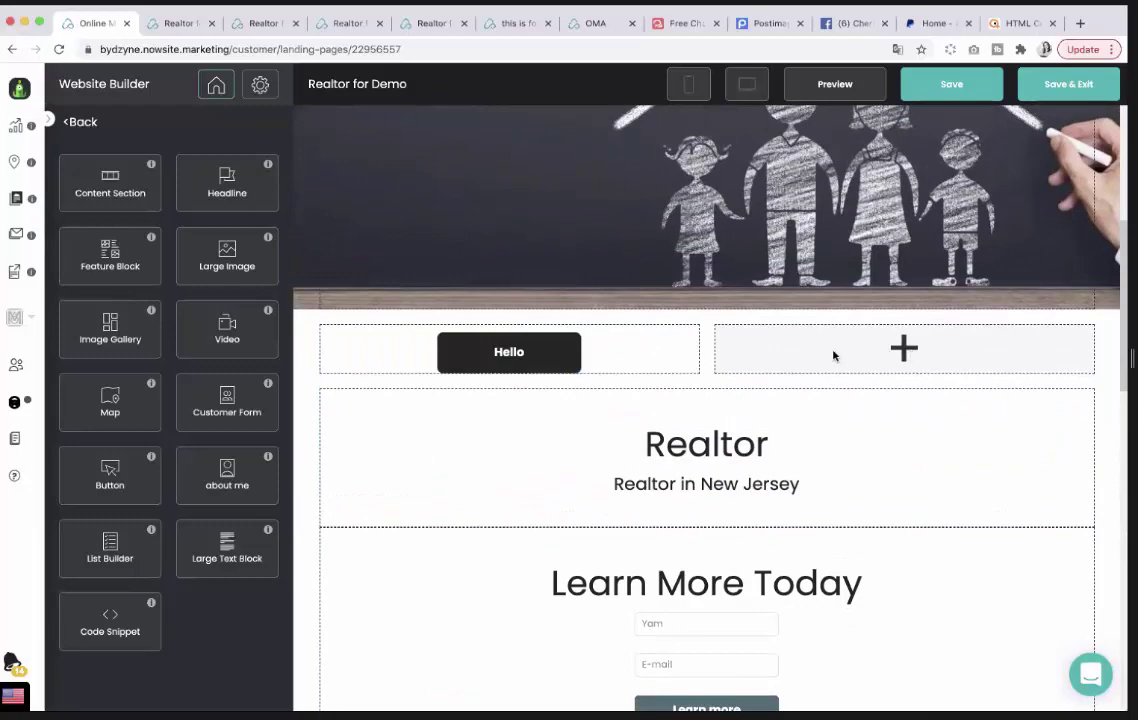
{"action": "left_click_drag", "start_coordinate": [213, 261], "coordinate": [718, 369]}
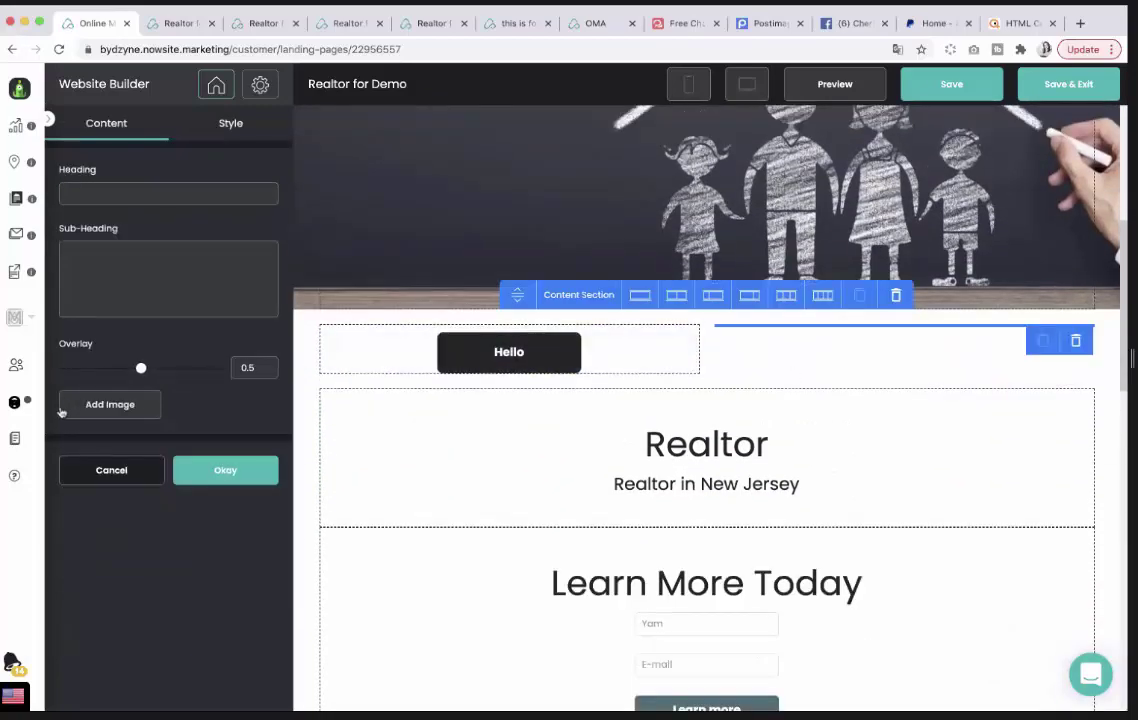
{"action": "left_click", "coordinate": [100, 404]}
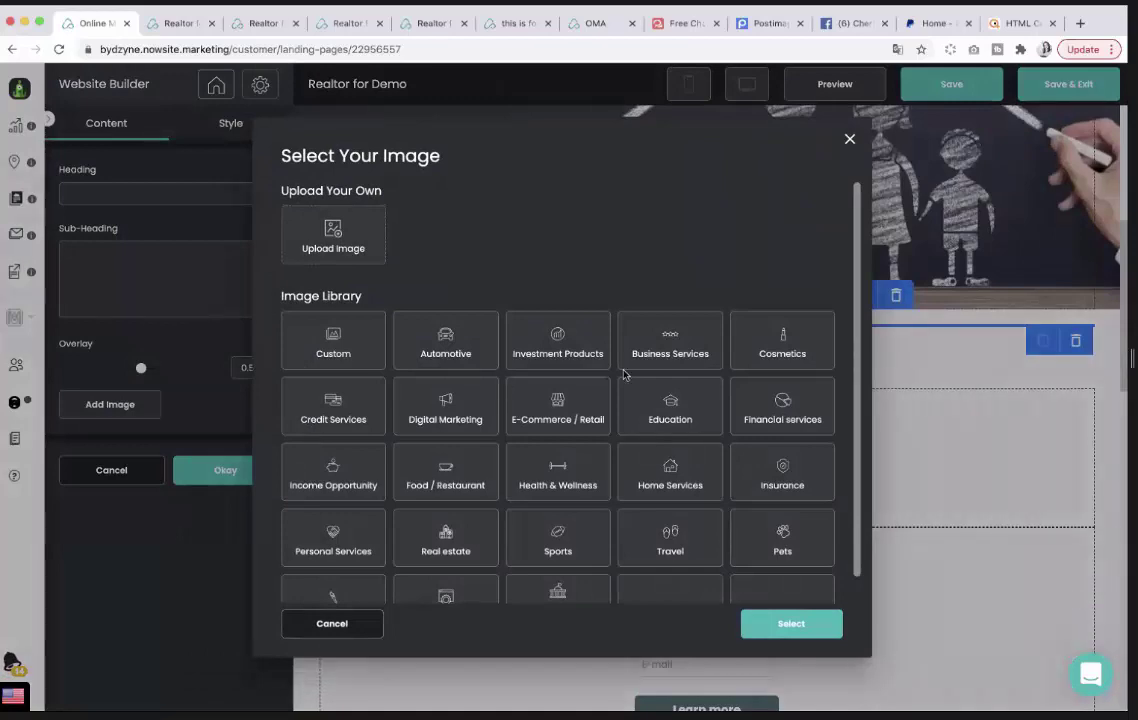
{"action": "left_click", "coordinate": [777, 355]}
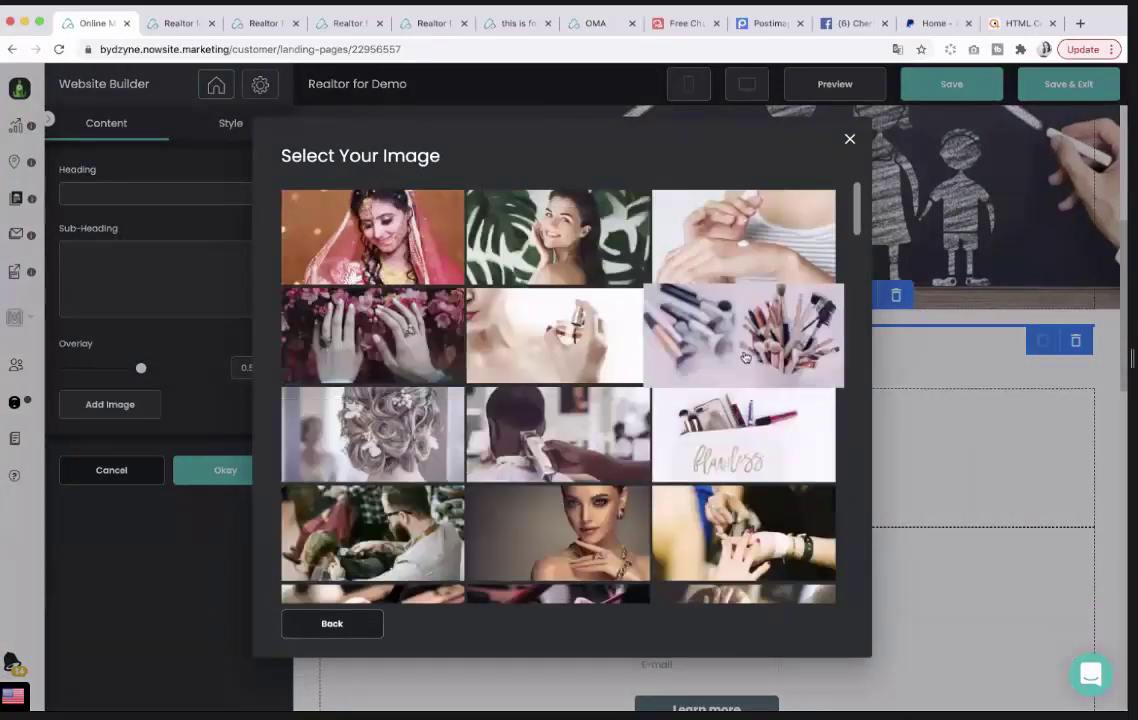
{"action": "left_click", "coordinate": [713, 259]}
Insert the lotion photo into the block and lower its overlay to 0.1.
{"action": "scroll", "coordinate": [701, 510], "scroll_direction": "down", "scroll_amount": 1}
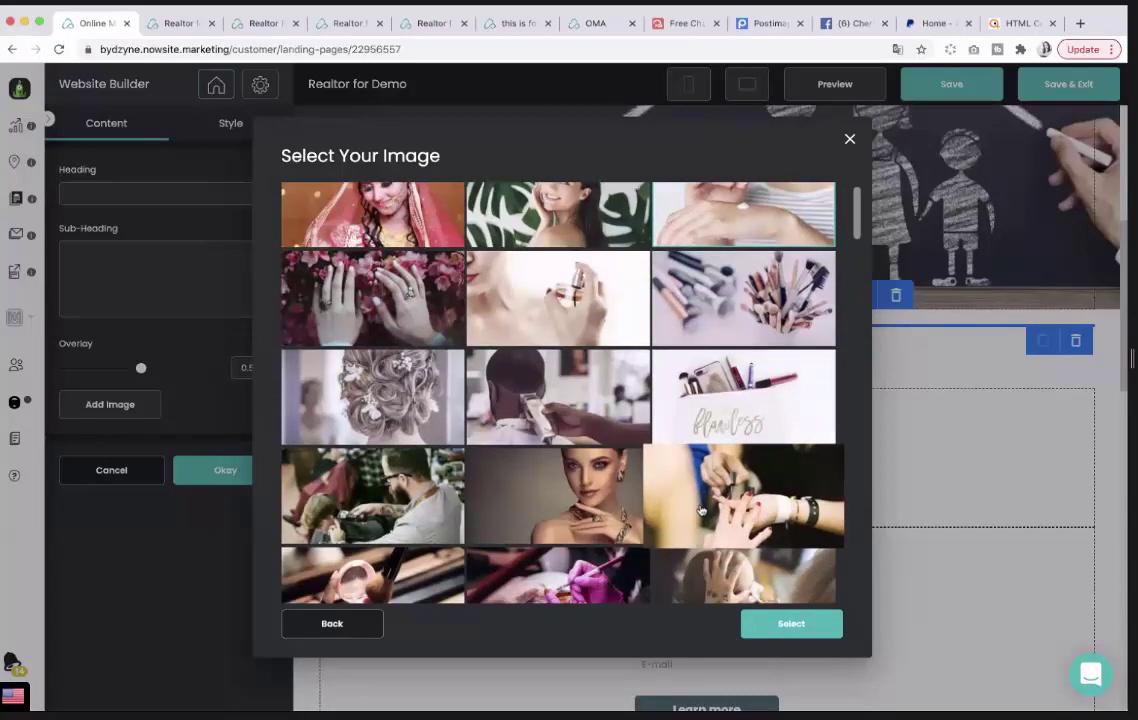
{"action": "scroll", "coordinate": [701, 510], "scroll_direction": "down", "scroll_amount": 1}
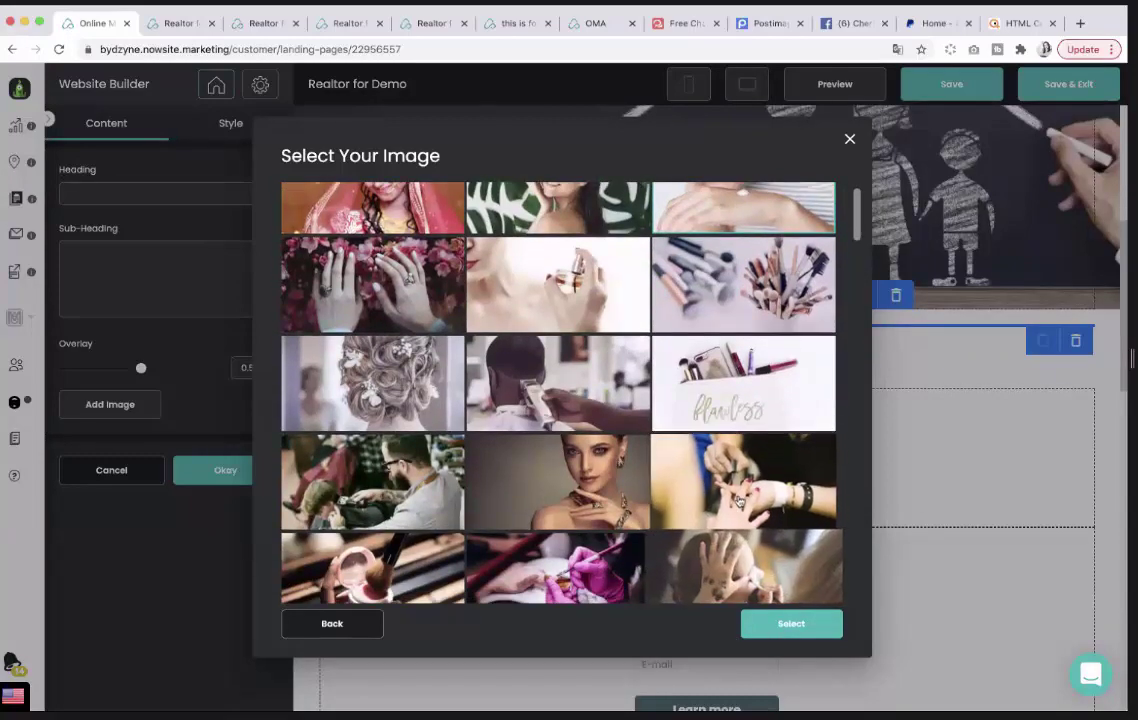
{"action": "scroll", "coordinate": [701, 510], "scroll_direction": "up", "scroll_amount": 2}
{"action": "left_click", "coordinate": [791, 624]}
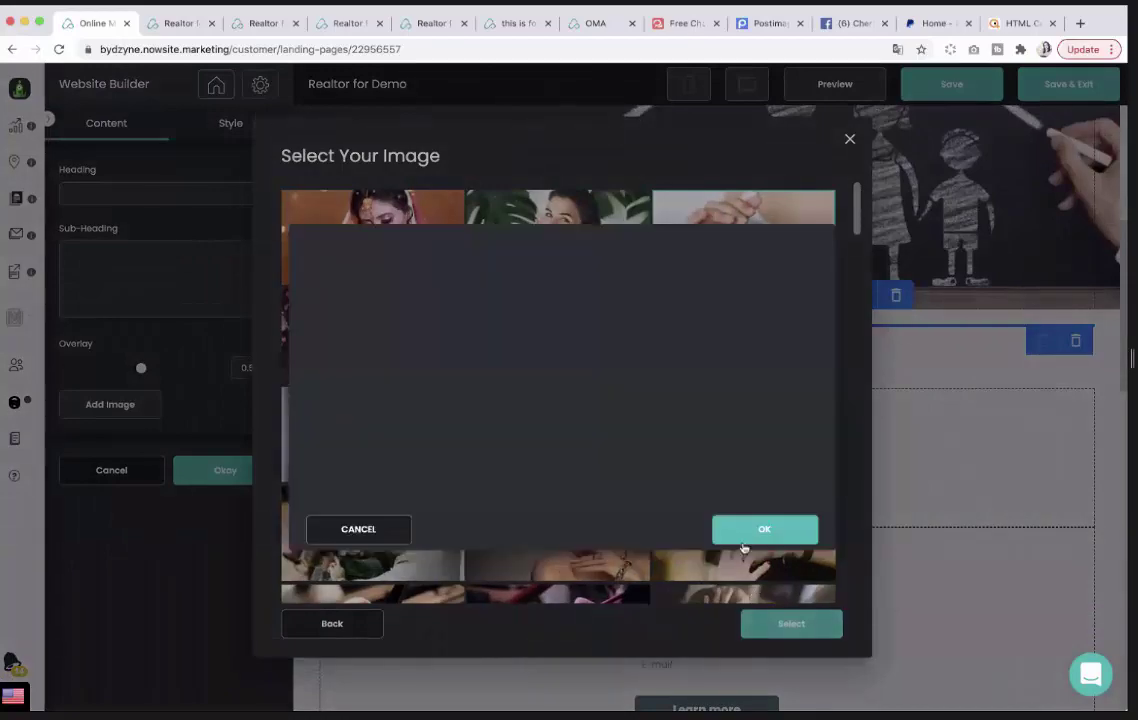
{"action": "left_click", "coordinate": [742, 537]}
{"action": "left_click", "coordinate": [795, 624]}
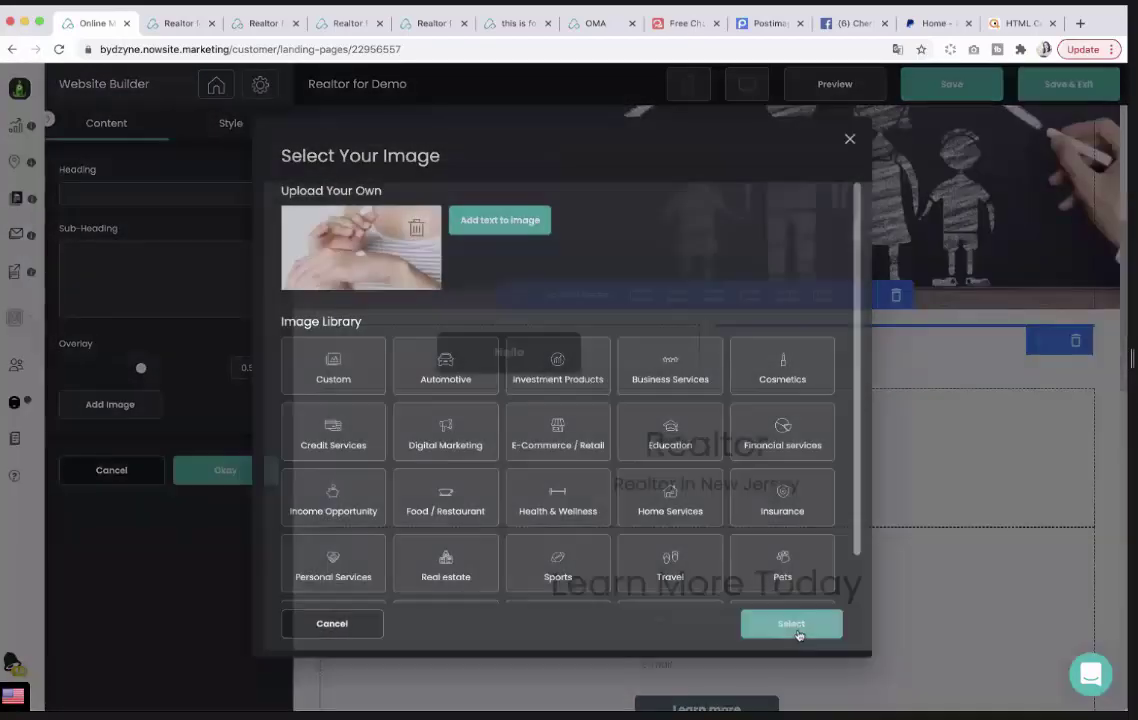
{"action": "left_click_drag", "start_coordinate": [141, 368], "coordinate": [75, 368]}
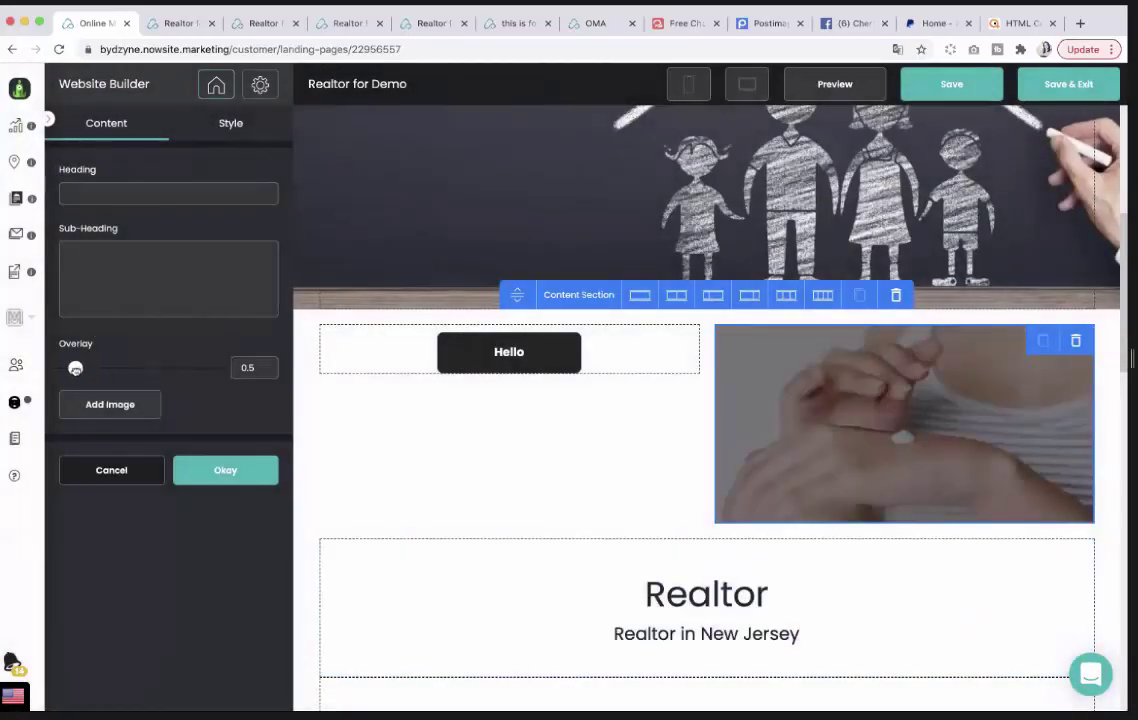
{"action": "left_click", "coordinate": [204, 470]}
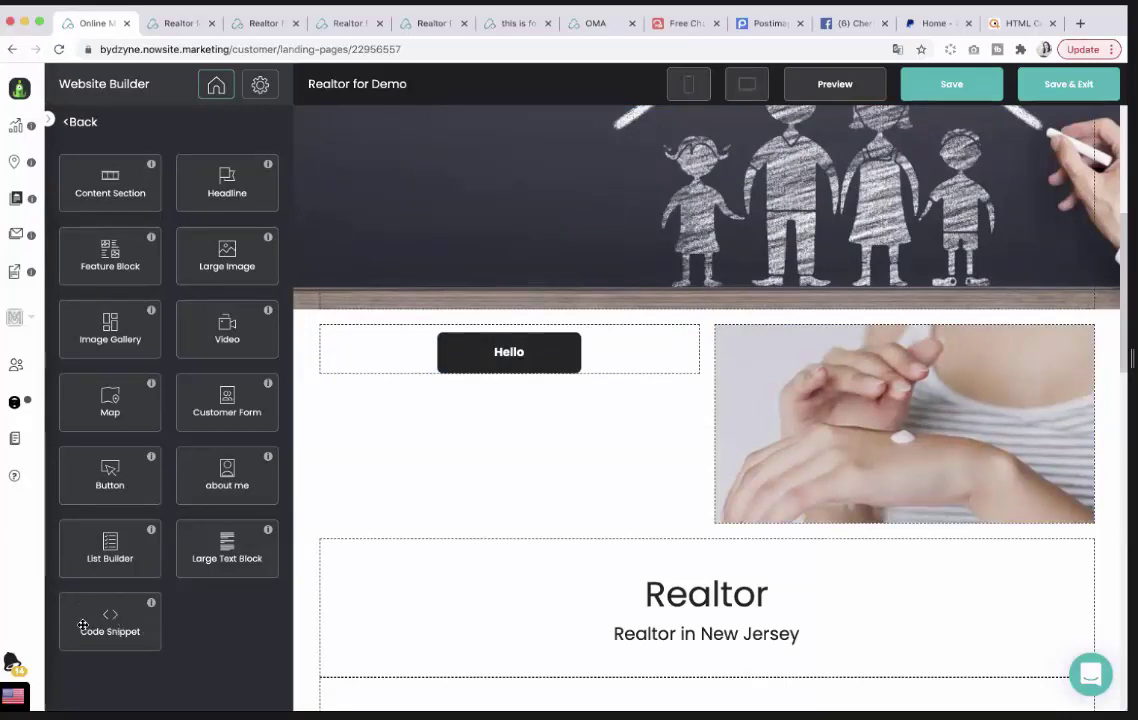
Drop an empty Code Snippet block onto the page, then switch to the PayPal dashboard.
{"action": "left_click_drag", "start_coordinate": [83, 626], "coordinate": [1005, 500]}
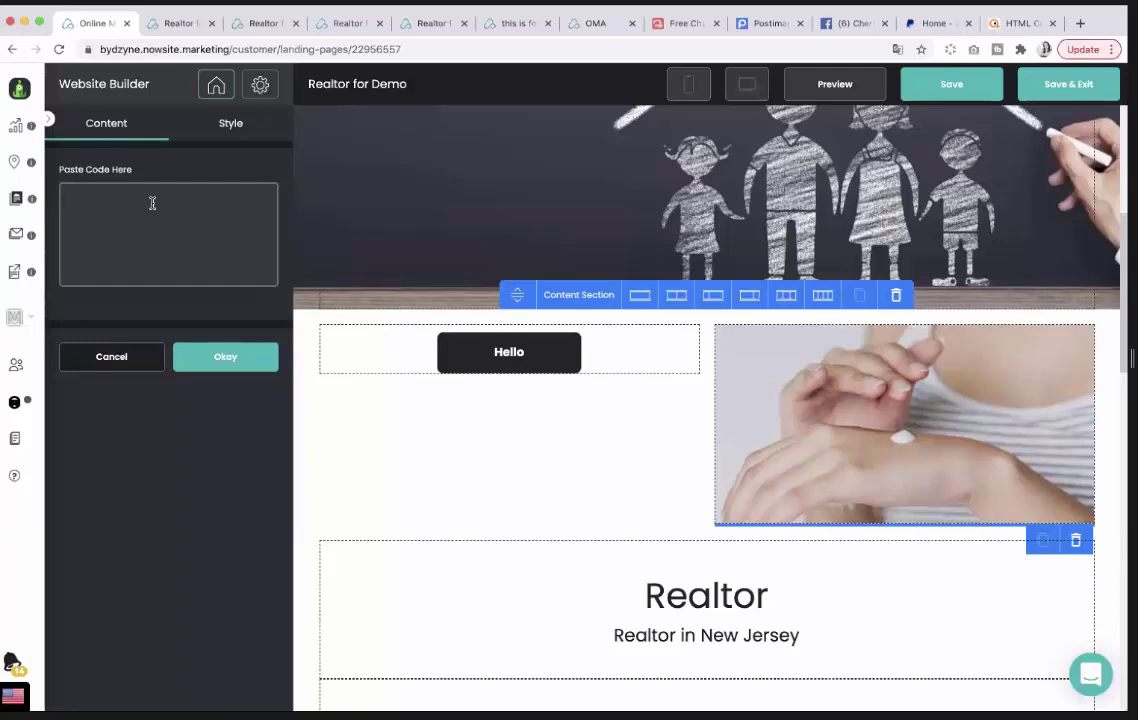
{"action": "left_click", "coordinate": [932, 27]}
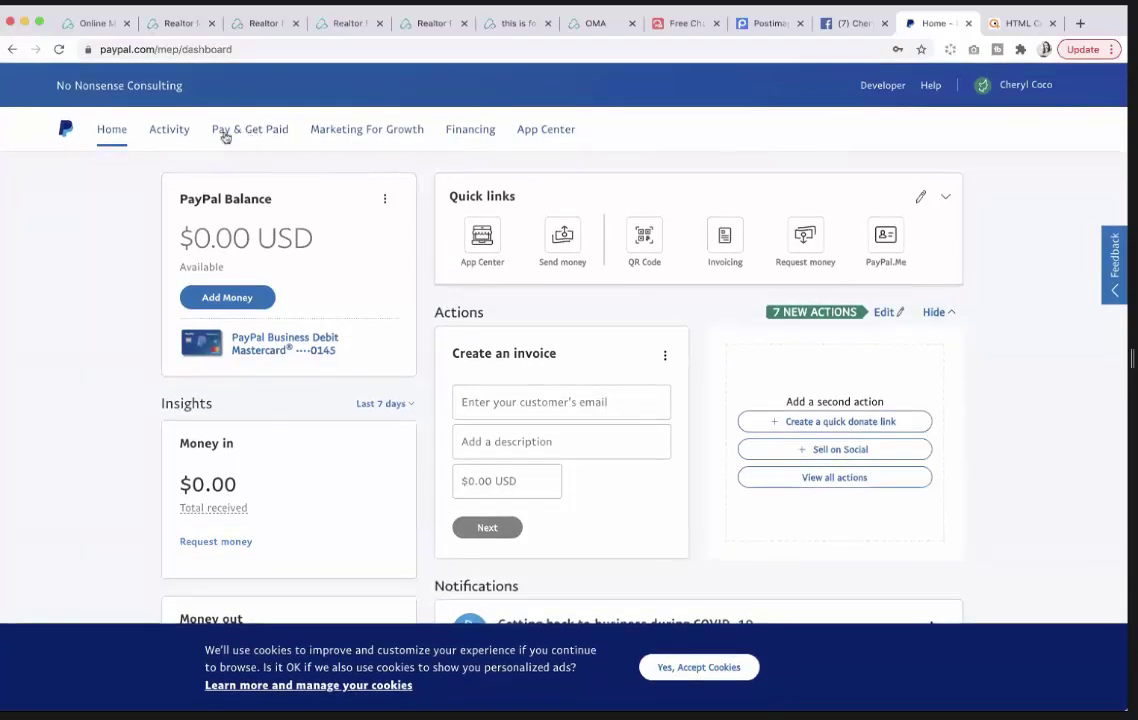
Go to PayPal Buttons under Pay & Get Paid's Accept Payments section.
{"action": "left_click", "coordinate": [253, 135]}
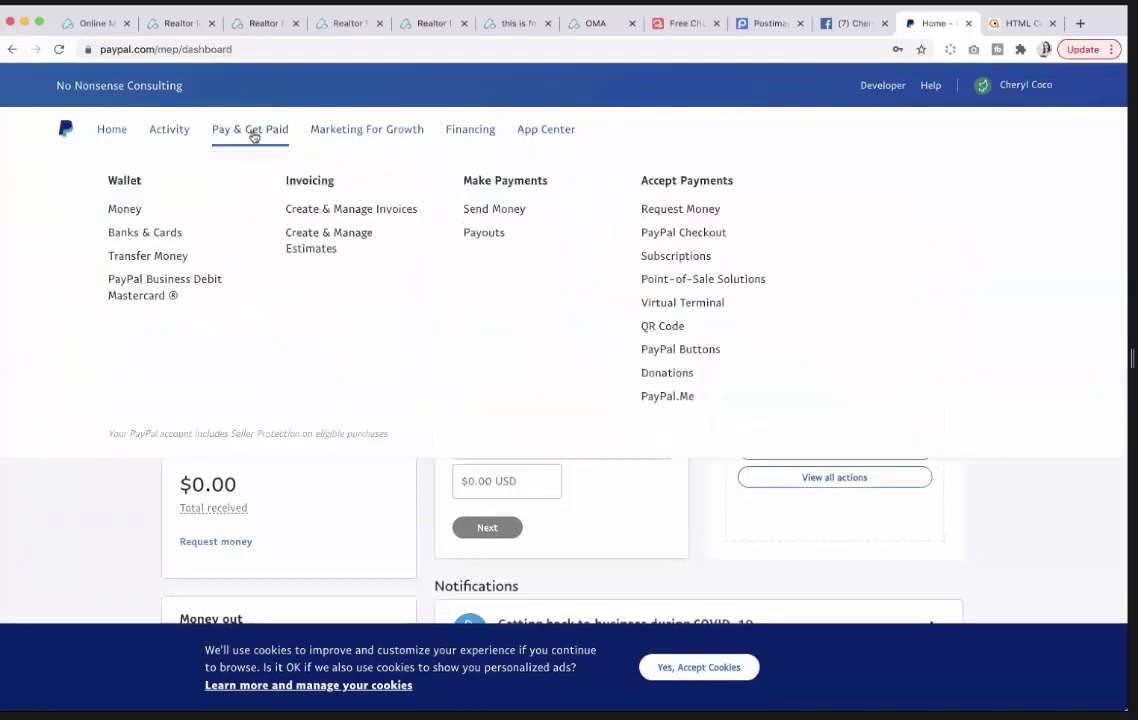
{"action": "left_click", "coordinate": [700, 355]}
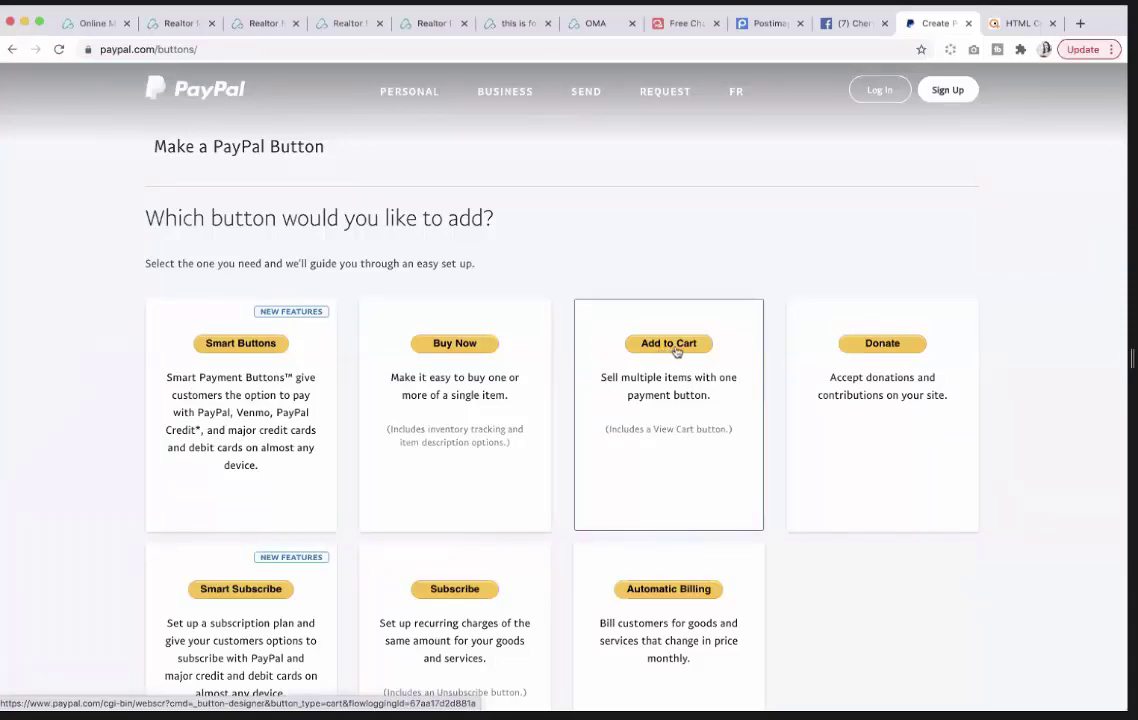
Choose an Add to Cart button and enter item name Lotion with price 50 USD.
{"action": "left_click", "coordinate": [676, 346]}
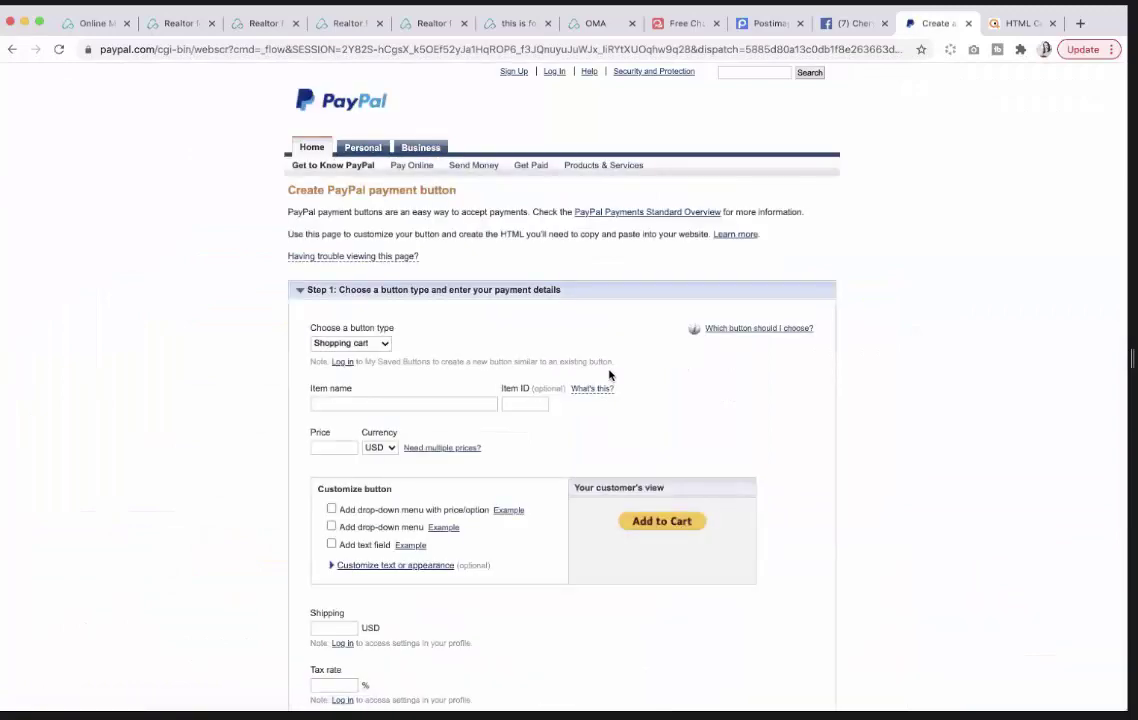
{"action": "scroll", "coordinate": [432, 331], "scroll_direction": "down", "scroll_amount": 1}
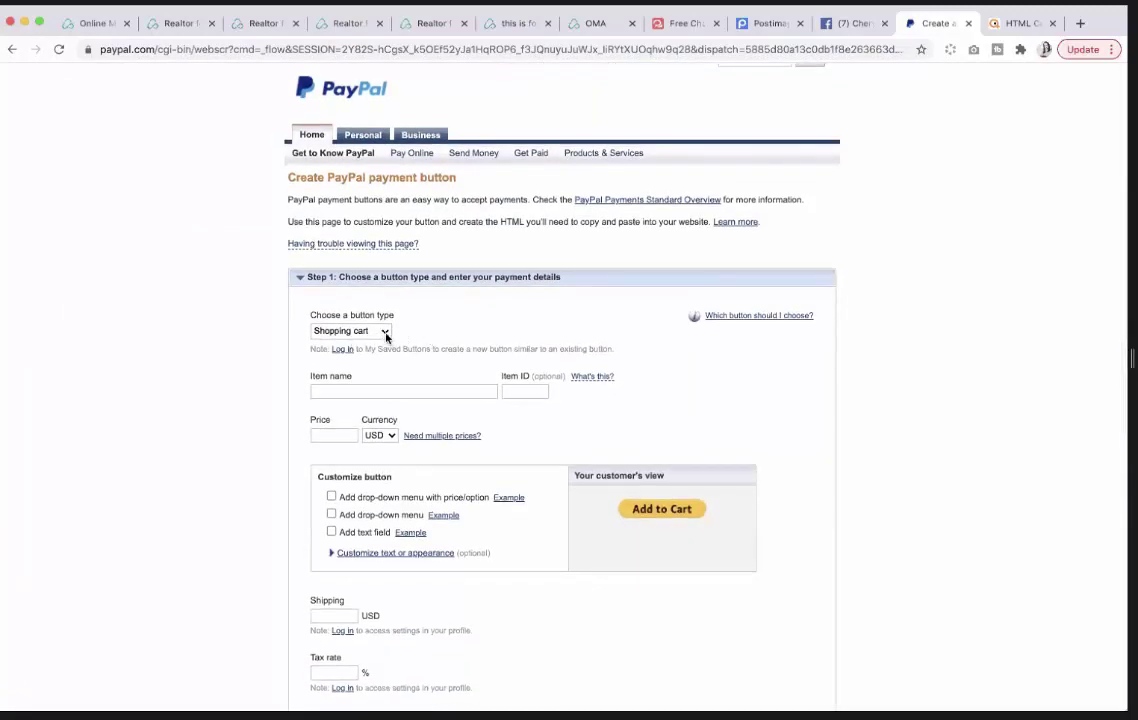
{"action": "scroll", "coordinate": [388, 340], "scroll_direction": "down", "scroll_amount": 2}
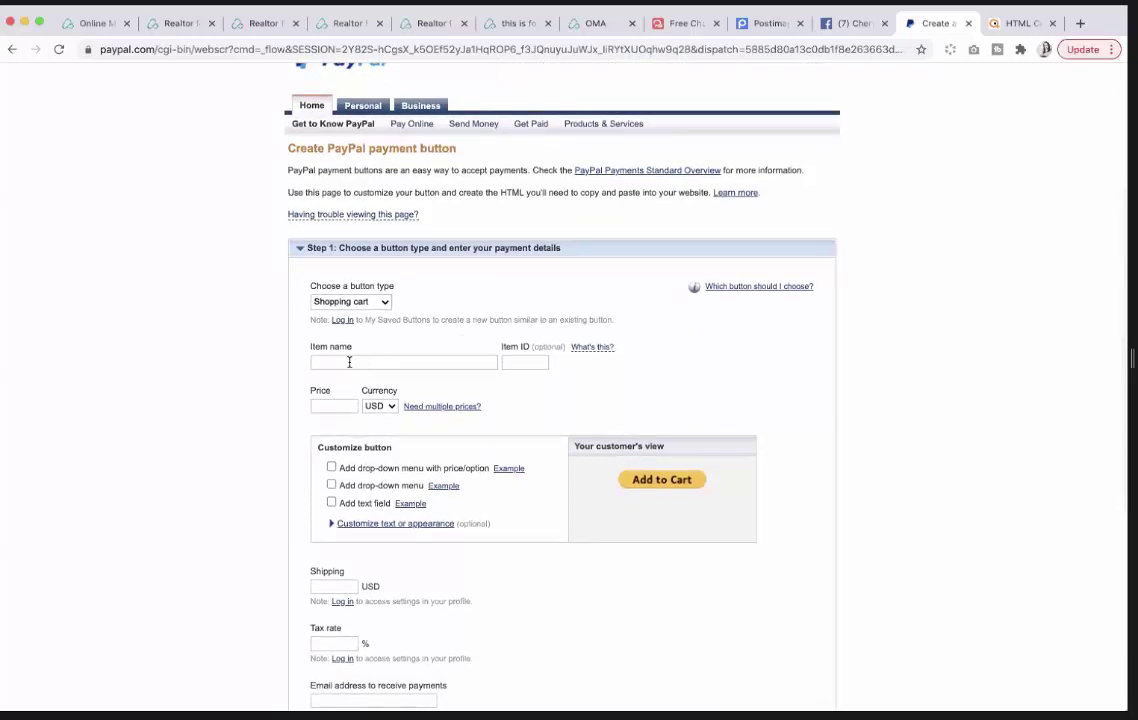
{"action": "left_click", "coordinate": [349, 362]}
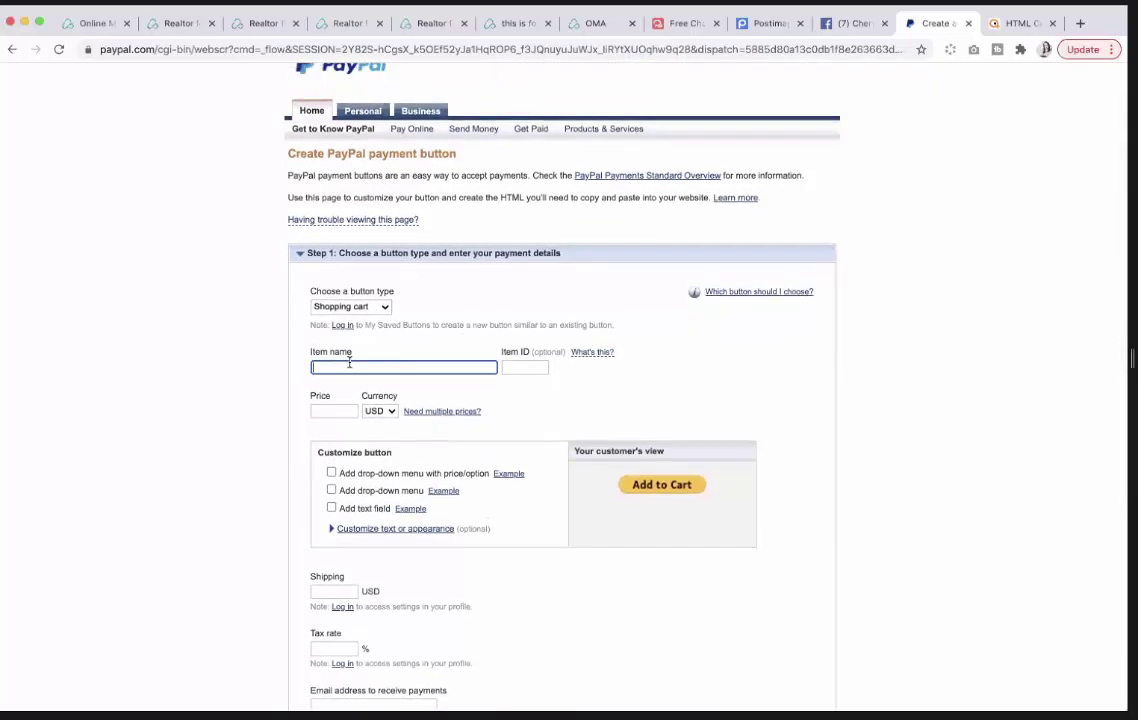
{"action": "type", "text": "Lotion"}
{"action": "left_click", "coordinate": [318, 410]}
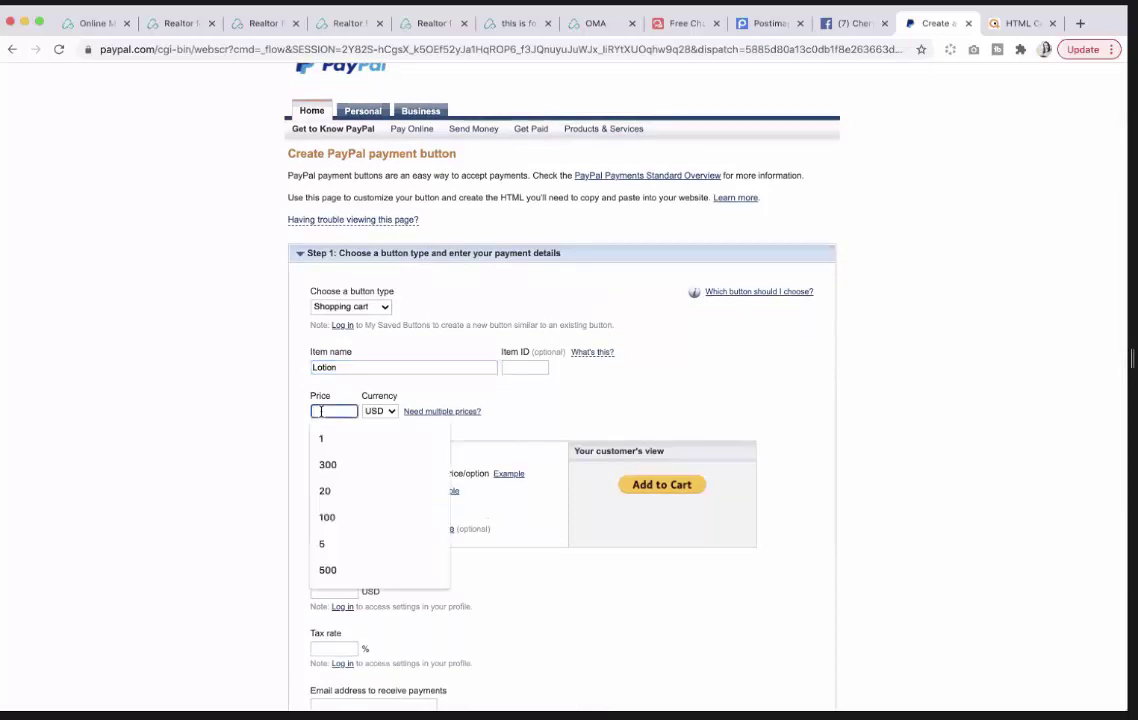
{"action": "type", "text": "50"}
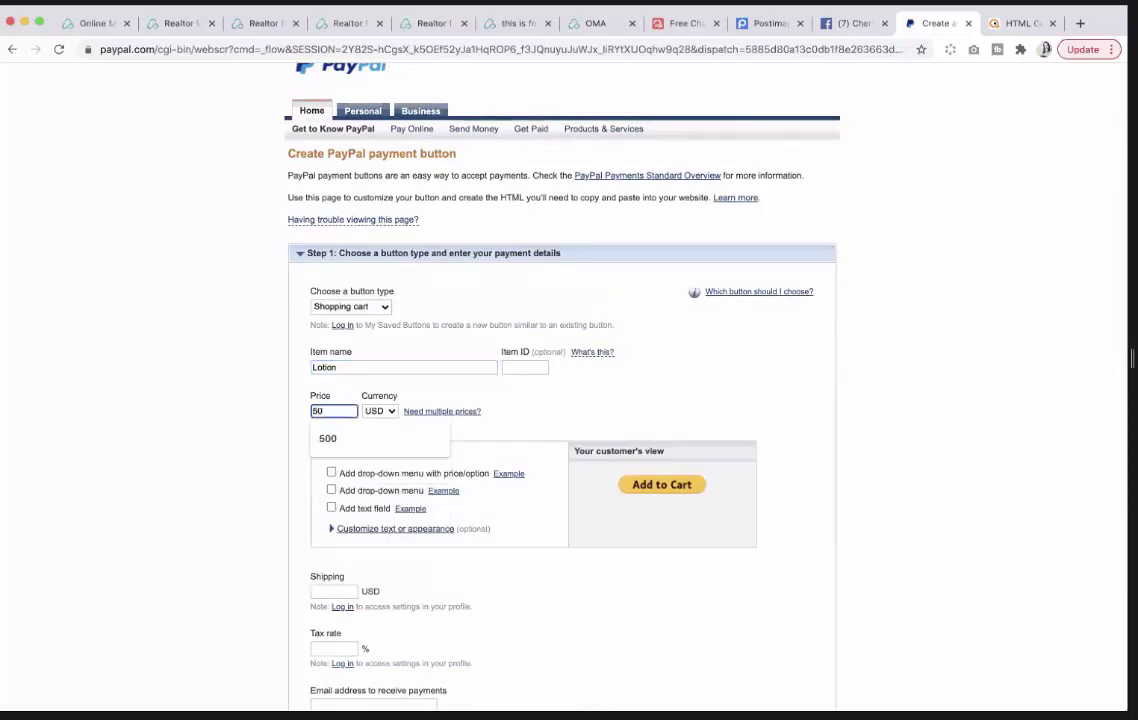
{"action": "left_click", "coordinate": [310, 426]}
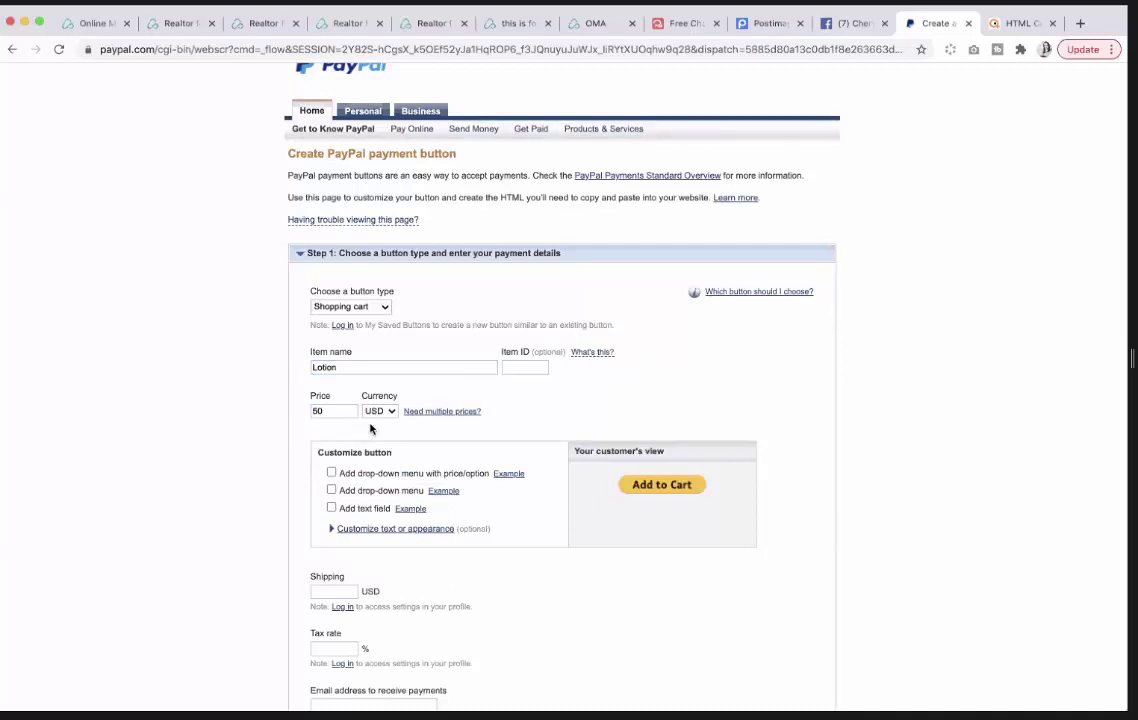
{"action": "scroll", "coordinate": [345, 420], "scroll_direction": "down", "scroll_amount": 4}
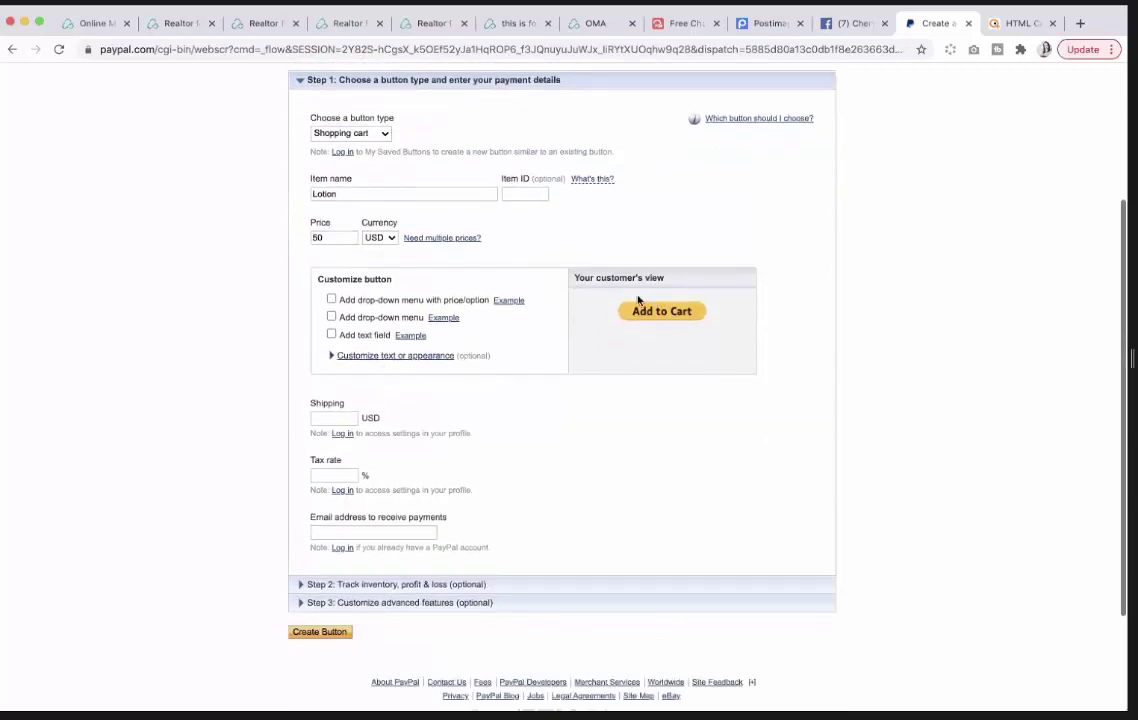
Fill in the payment-receiving e-mail and create the Lotion Add to Cart button.
{"action": "left_click", "coordinate": [361, 359]}
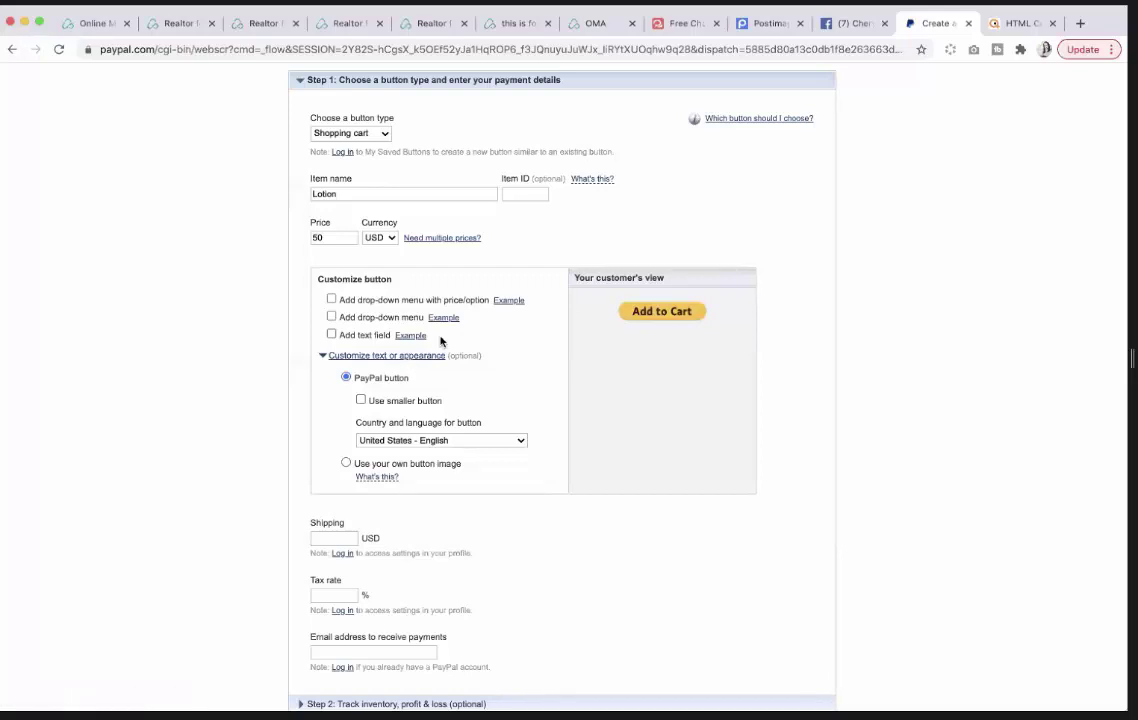
{"action": "scroll", "coordinate": [458, 366], "scroll_direction": "down", "scroll_amount": 2}
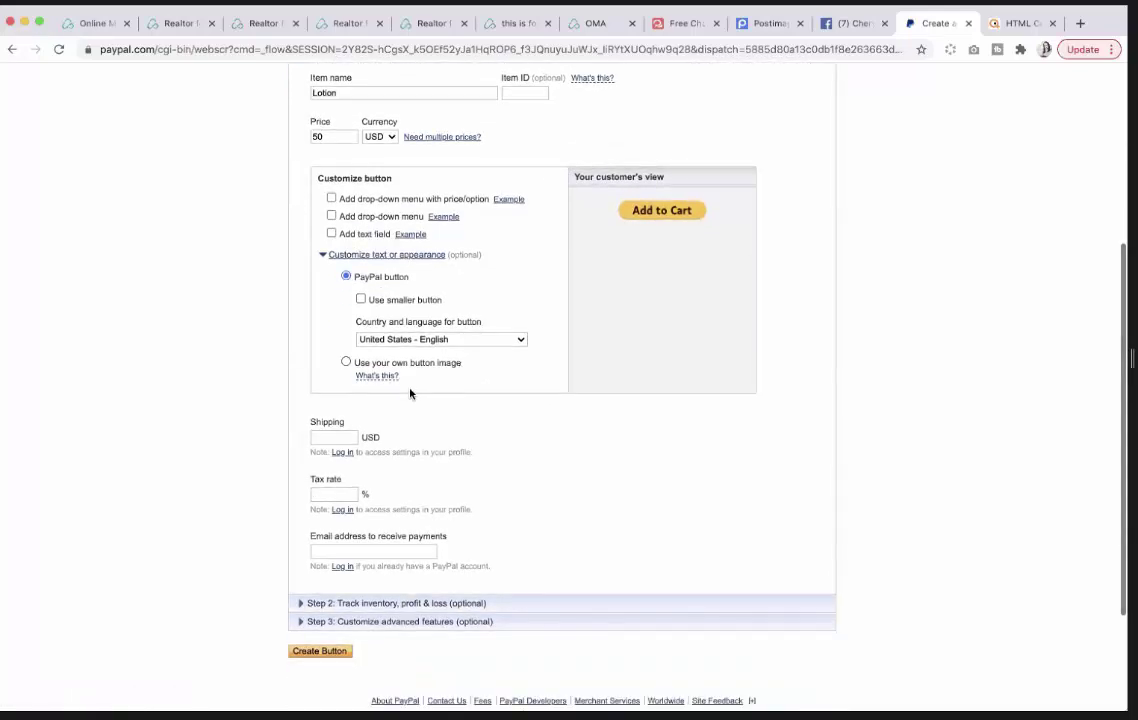
{"action": "scroll", "coordinate": [430, 465], "scroll_direction": "down", "scroll_amount": 2}
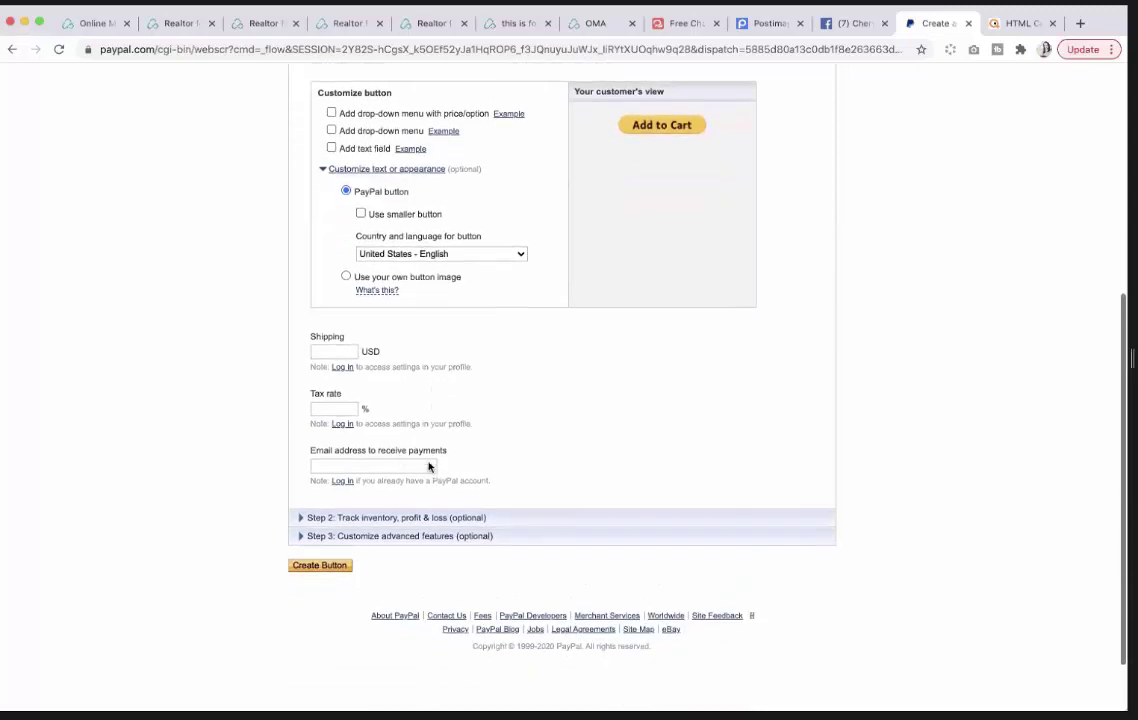
{"action": "left_click", "coordinate": [366, 461]}
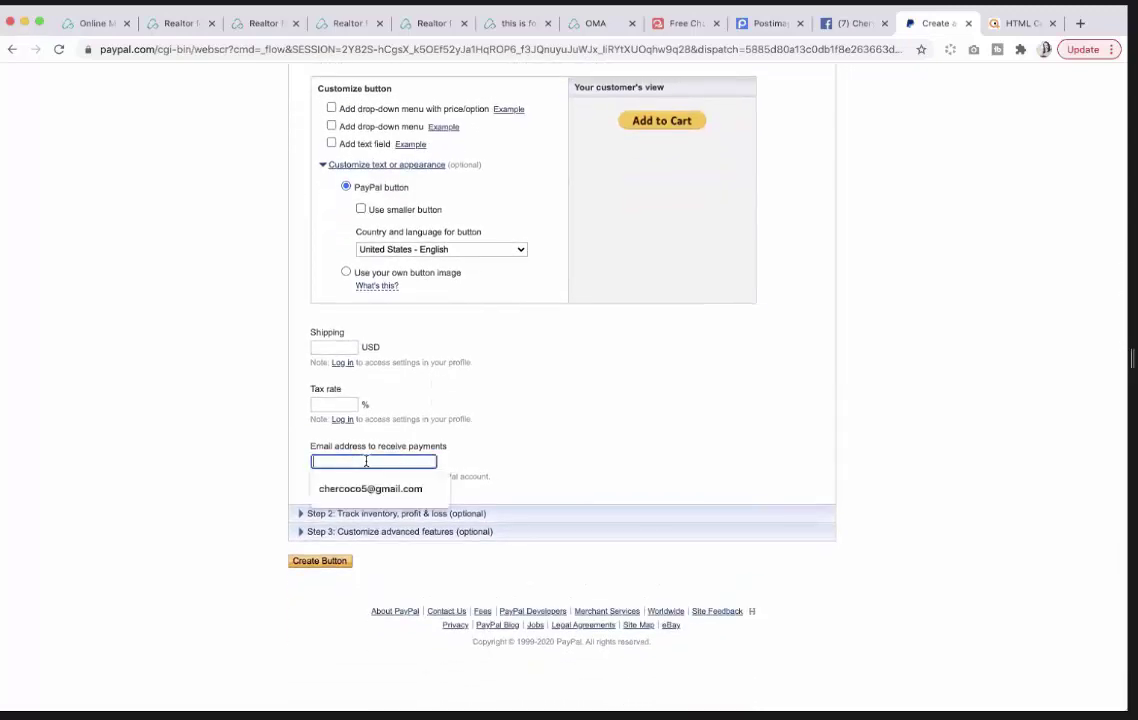
{"action": "left_click", "coordinate": [368, 488]}
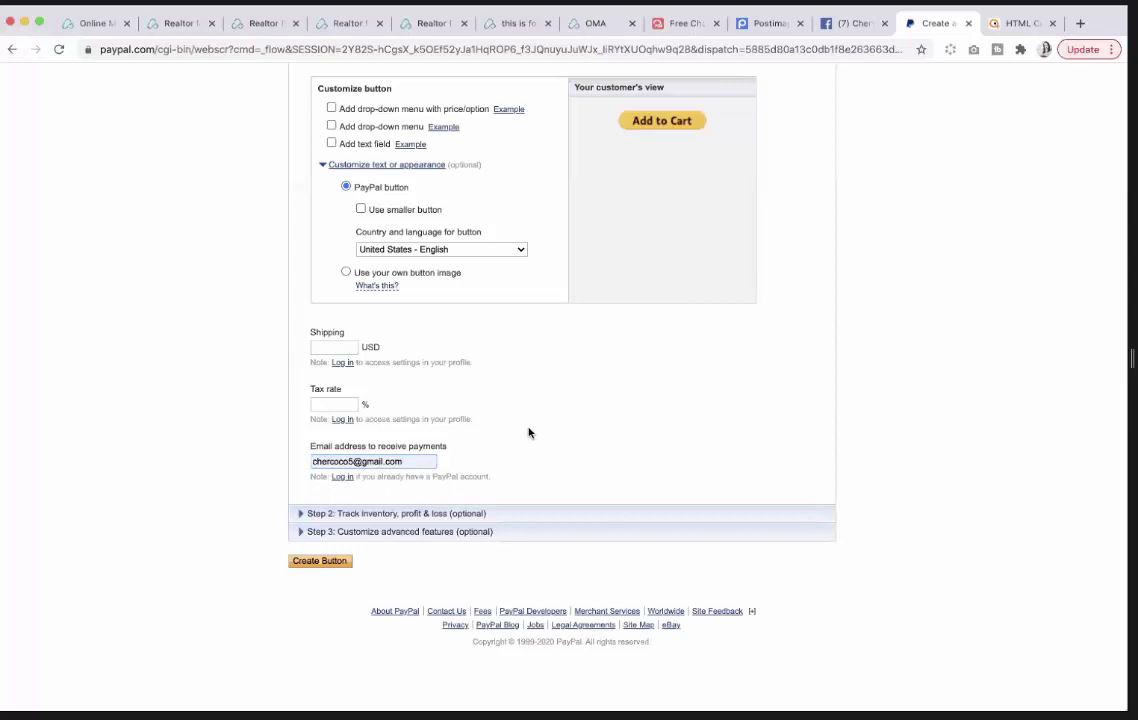
{"action": "left_click", "coordinate": [341, 561]}
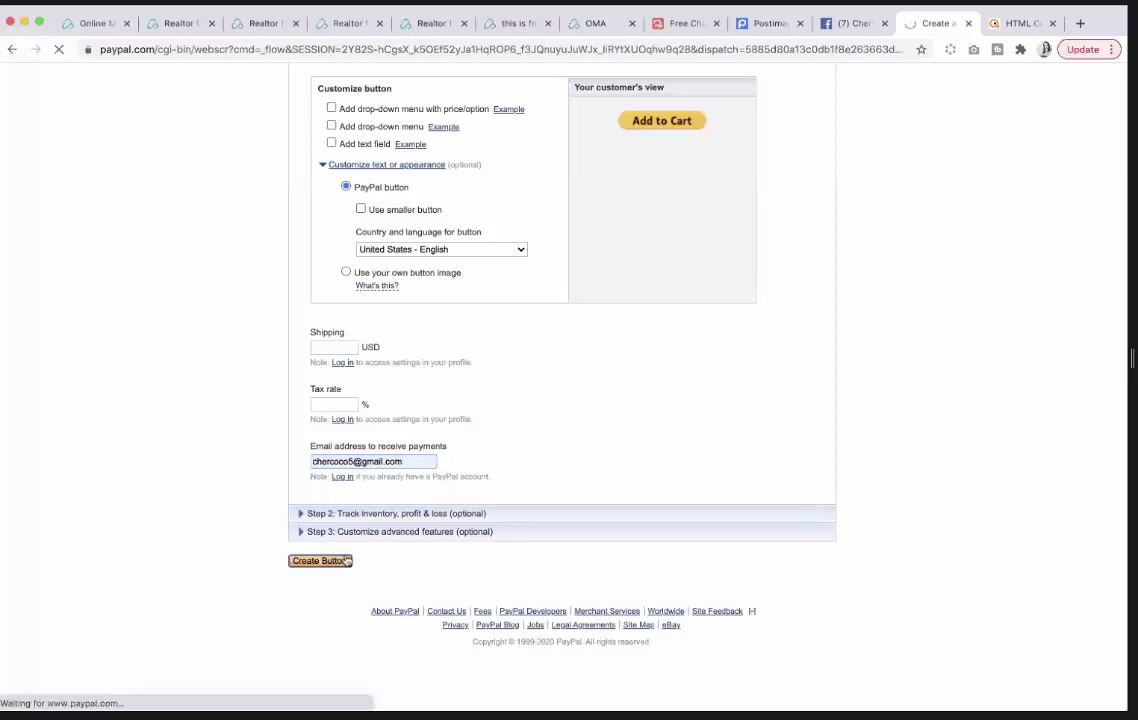
Select and copy the generated button HTML, then return to the website builder.
{"action": "scroll", "coordinate": [537, 504], "scroll_direction": "down", "scroll_amount": 5}
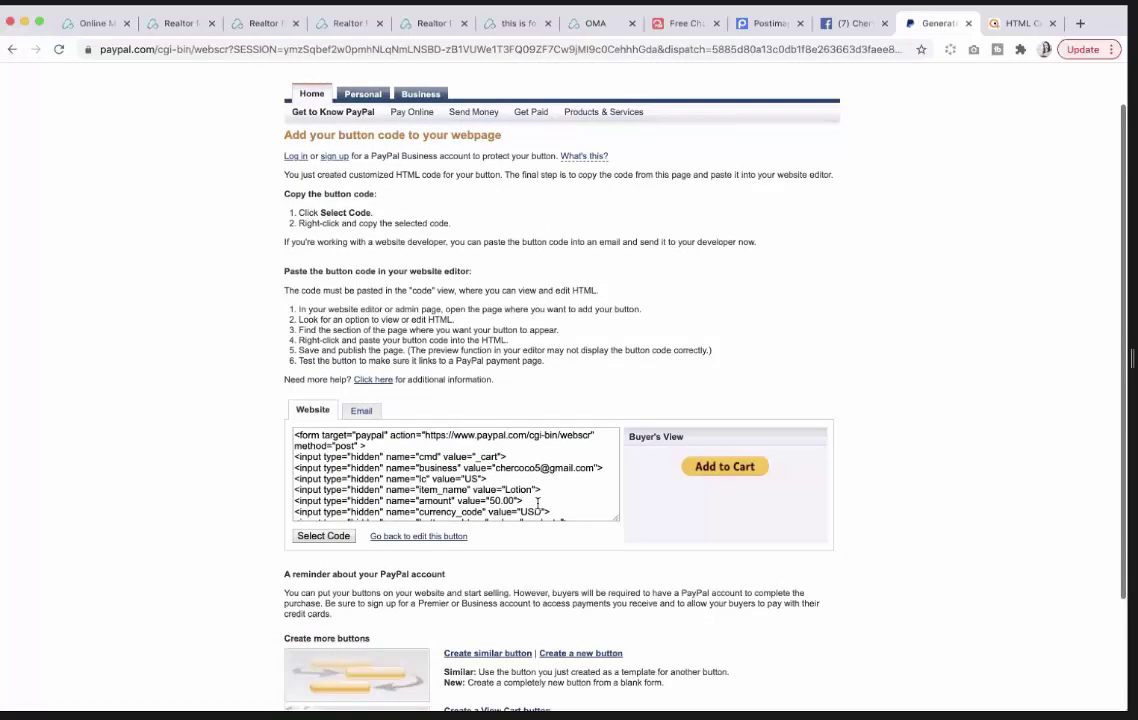
{"action": "scroll", "coordinate": [537, 504], "scroll_direction": "down", "scroll_amount": 5}
{"action": "scroll", "coordinate": [536, 500], "scroll_direction": "up", "scroll_amount": 6}
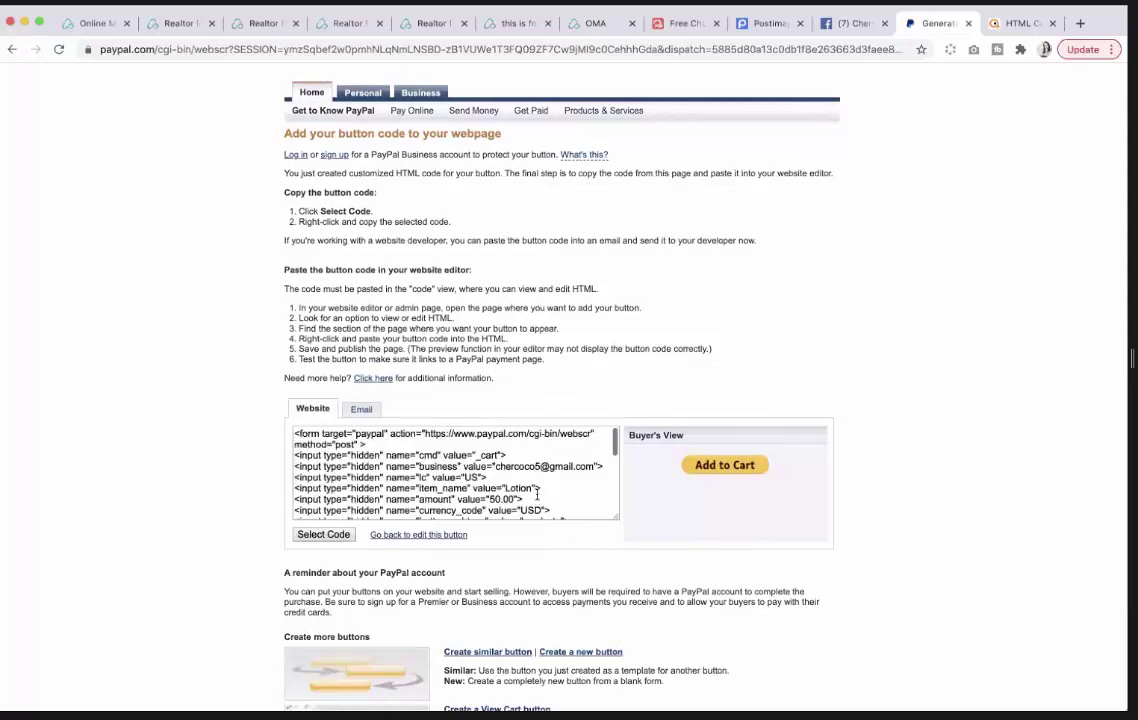
{"action": "scroll", "coordinate": [533, 490], "scroll_direction": "down", "scroll_amount": 6}
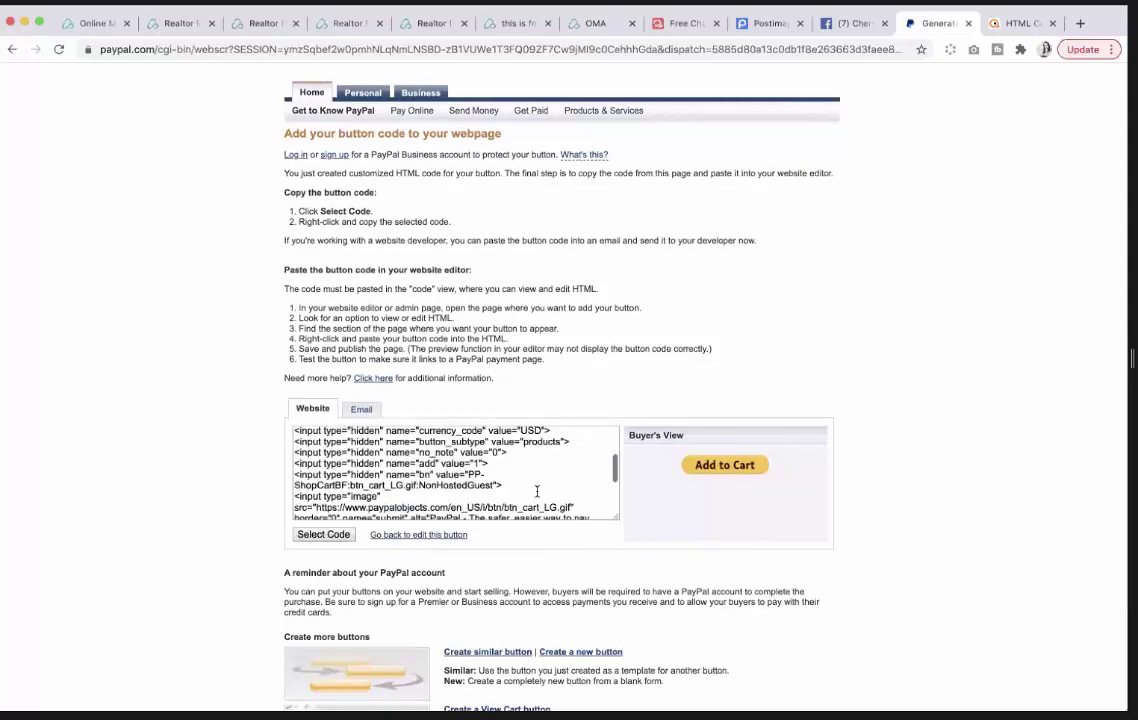
{"action": "left_click", "coordinate": [332, 536]}
{"action": "right_click", "coordinate": [351, 467]}
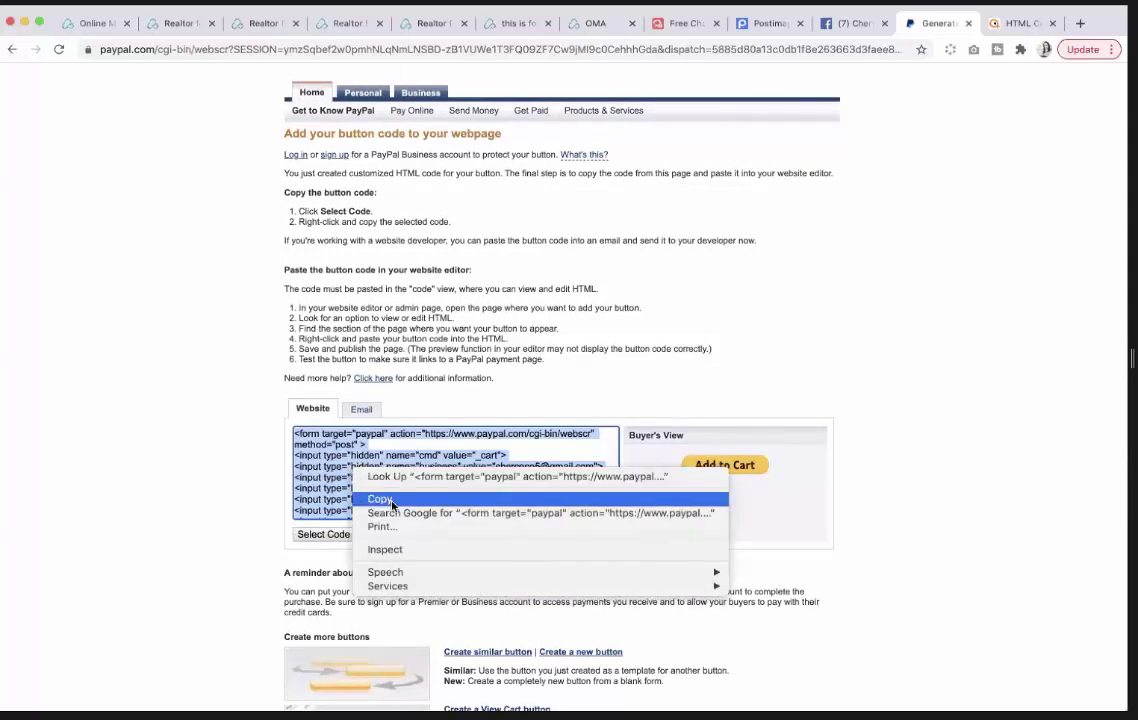
{"action": "left_click", "coordinate": [378, 498]}
{"action": "left_click", "coordinate": [108, 26]}
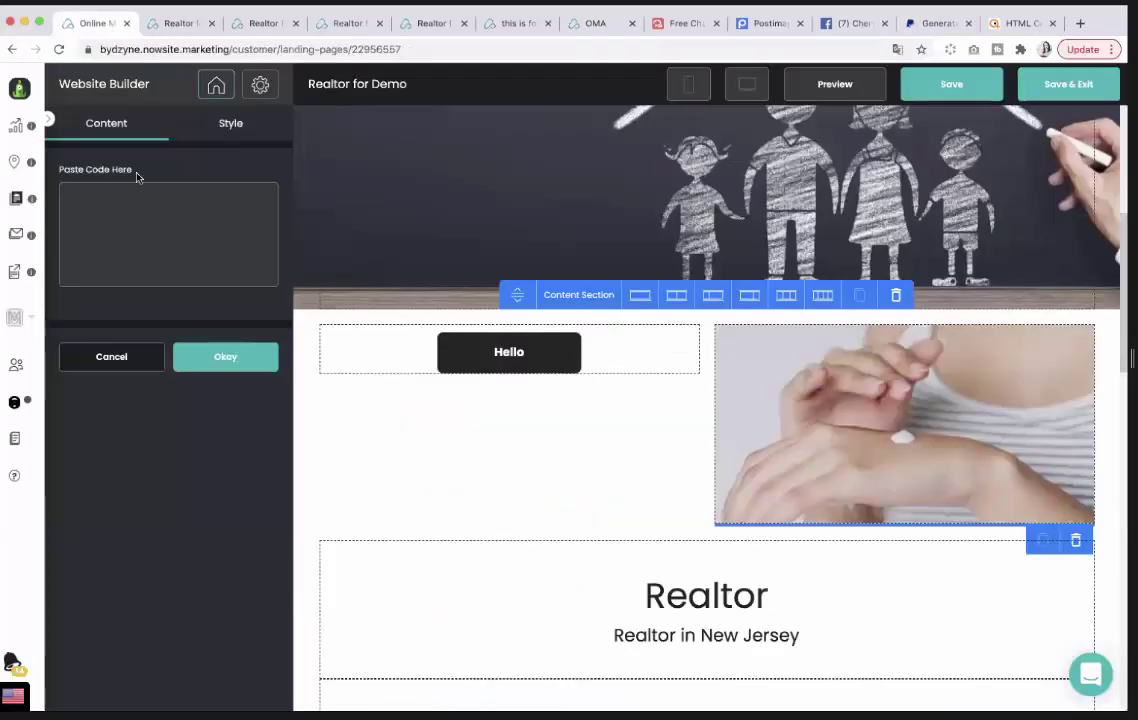
Paste the PayPal button code into the snippet block, confirm, save, and preview the site.
{"action": "right_click", "coordinate": [90, 204]}
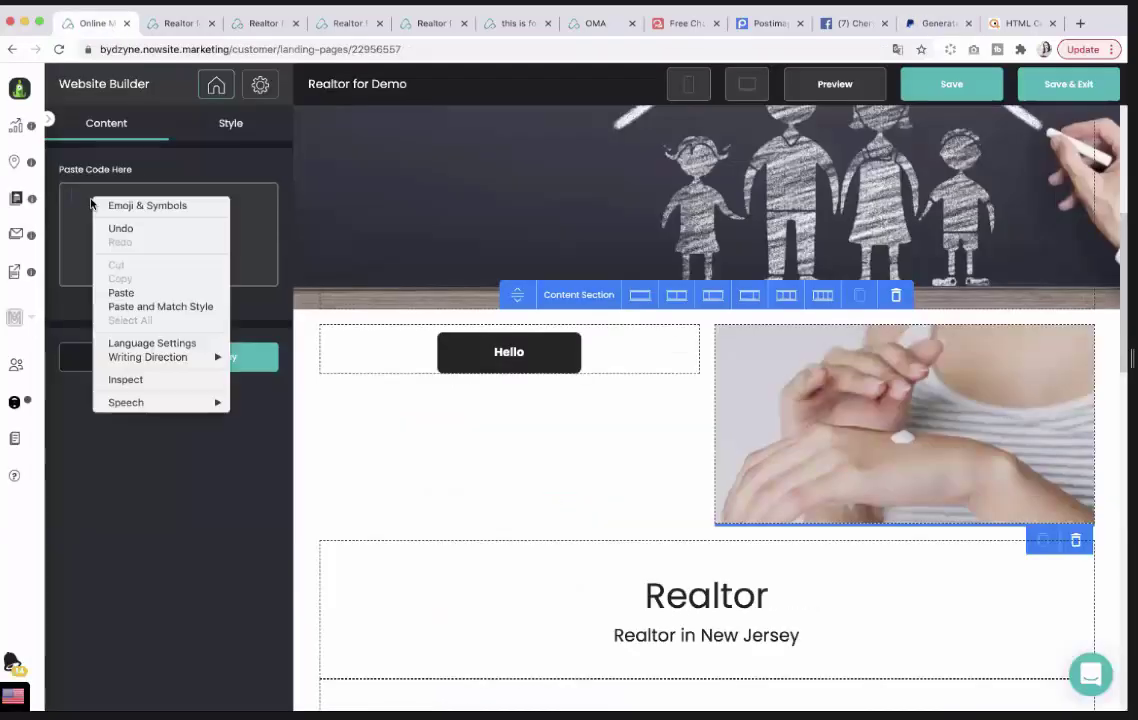
{"action": "left_click", "coordinate": [121, 292]}
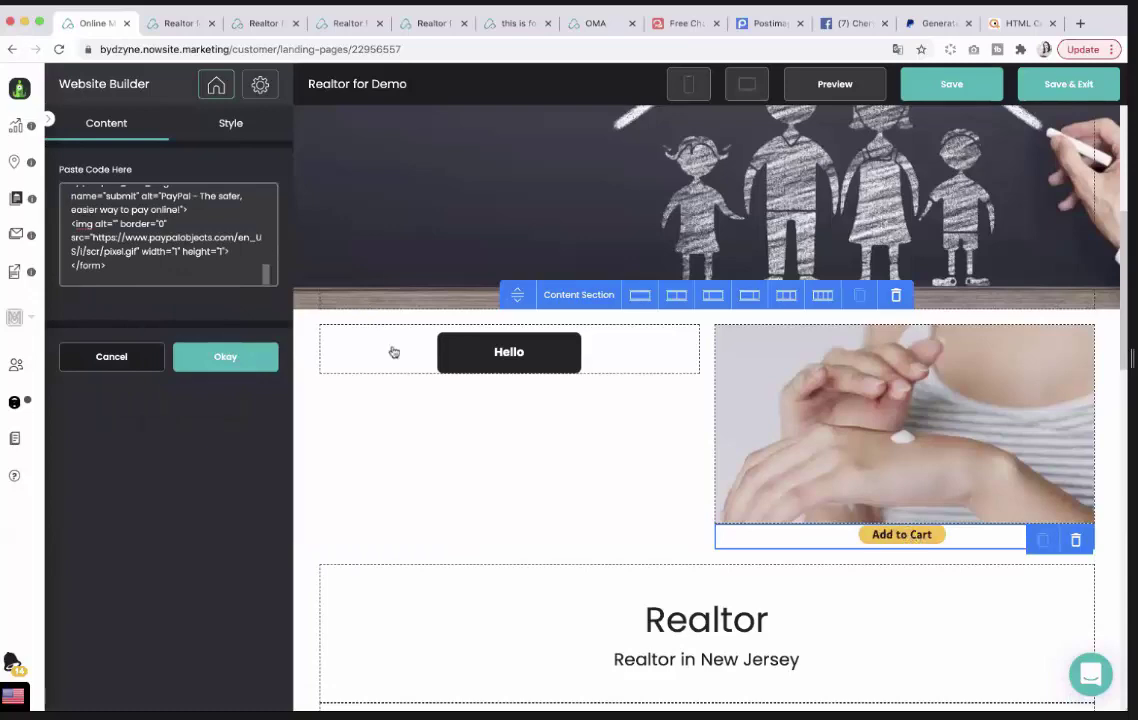
{"action": "left_click", "coordinate": [229, 357]}
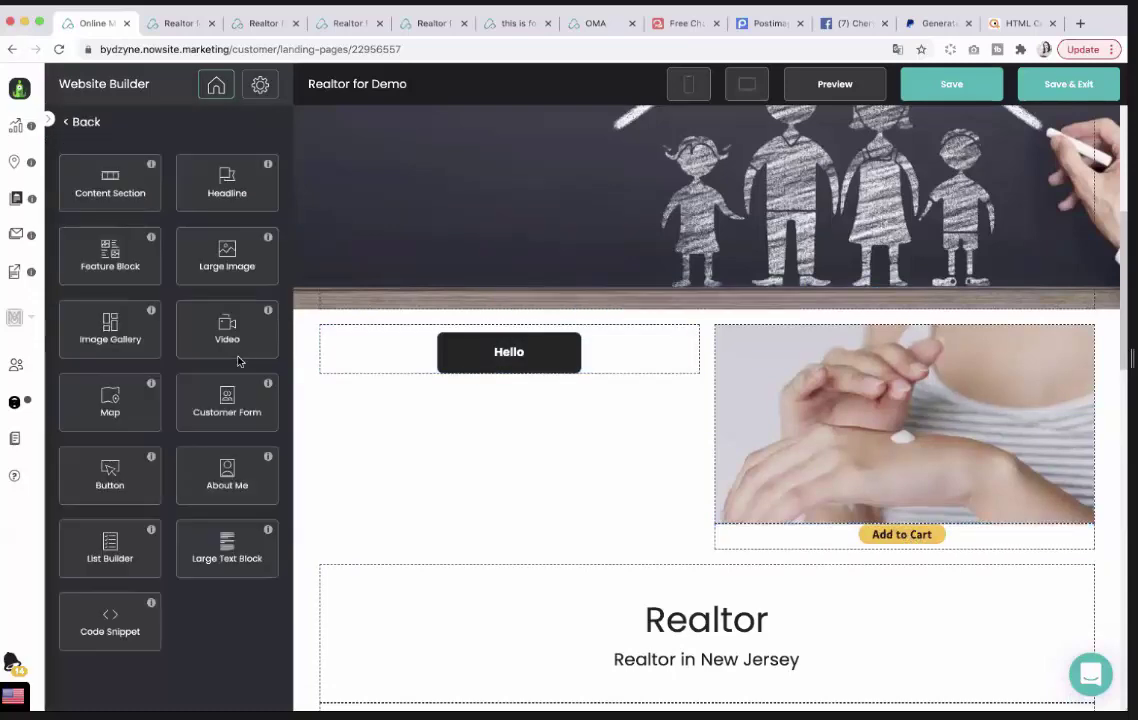
{"action": "left_click", "coordinate": [950, 83]}
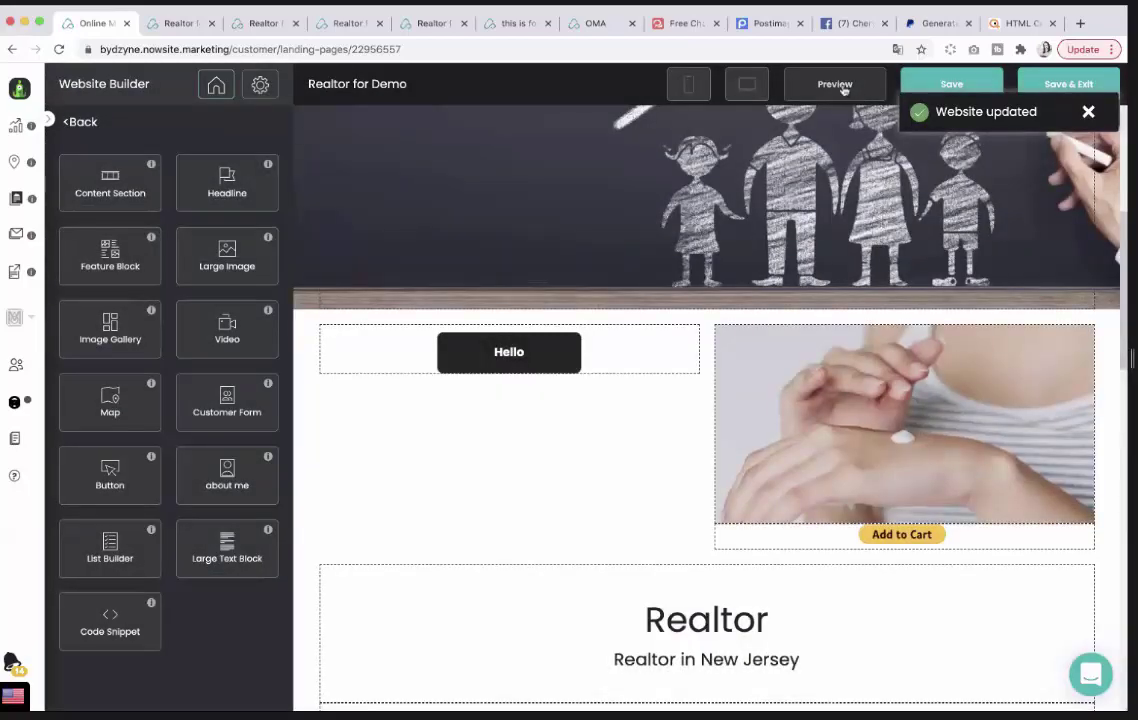
{"action": "left_click", "coordinate": [843, 88]}
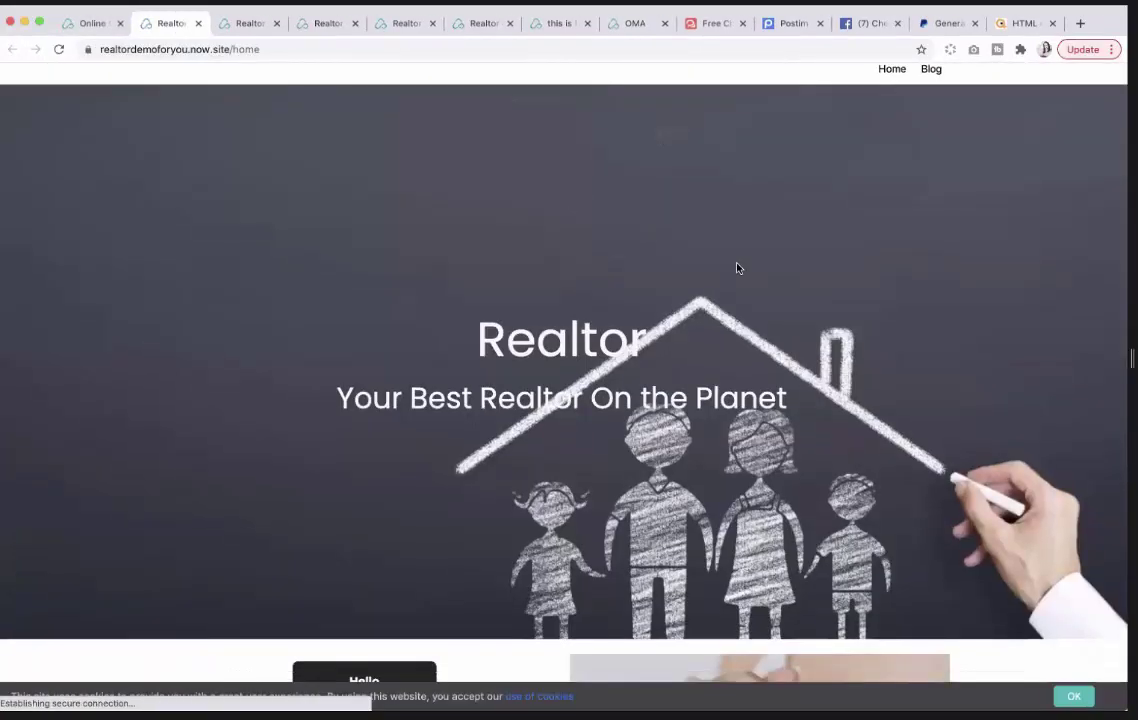
Test the live site's Add to Cart button, opening PayPal's cart with Lotion at $50.00.
{"action": "scroll", "coordinate": [740, 270], "scroll_direction": "down", "scroll_amount": 6}
{"action": "left_click", "coordinate": [763, 278]}
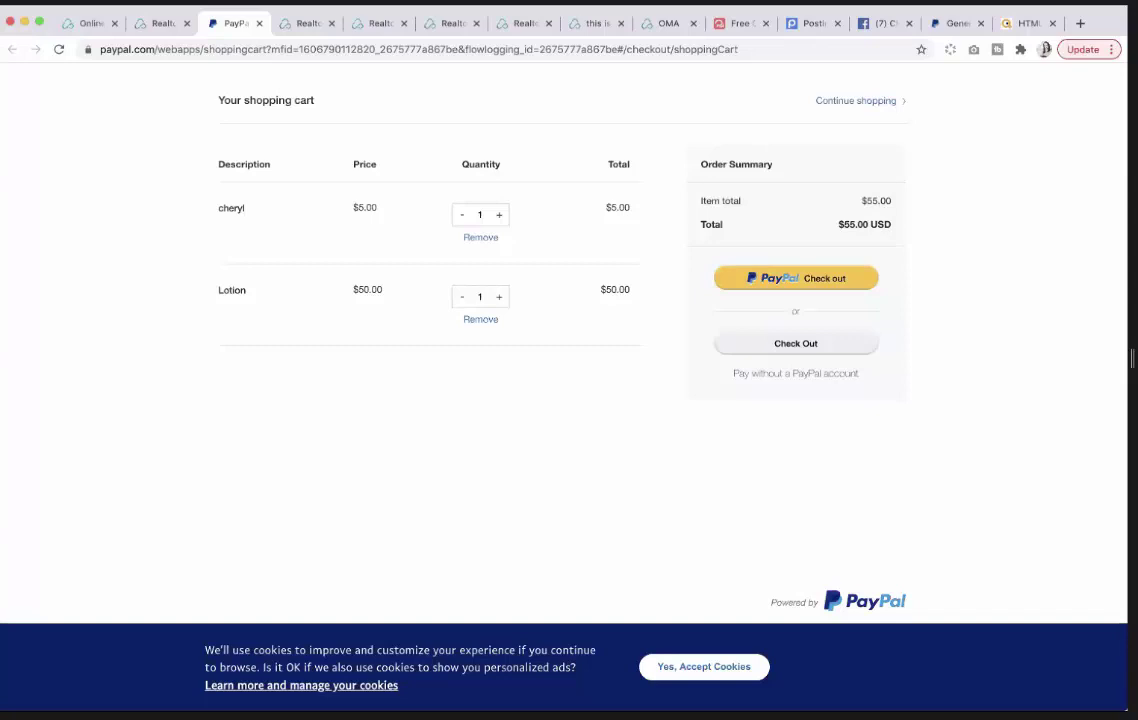
Switch browser tabs to bring up PayPal's Make a PayPal Button page.
{"action": "left_click", "coordinate": [90, 23]}
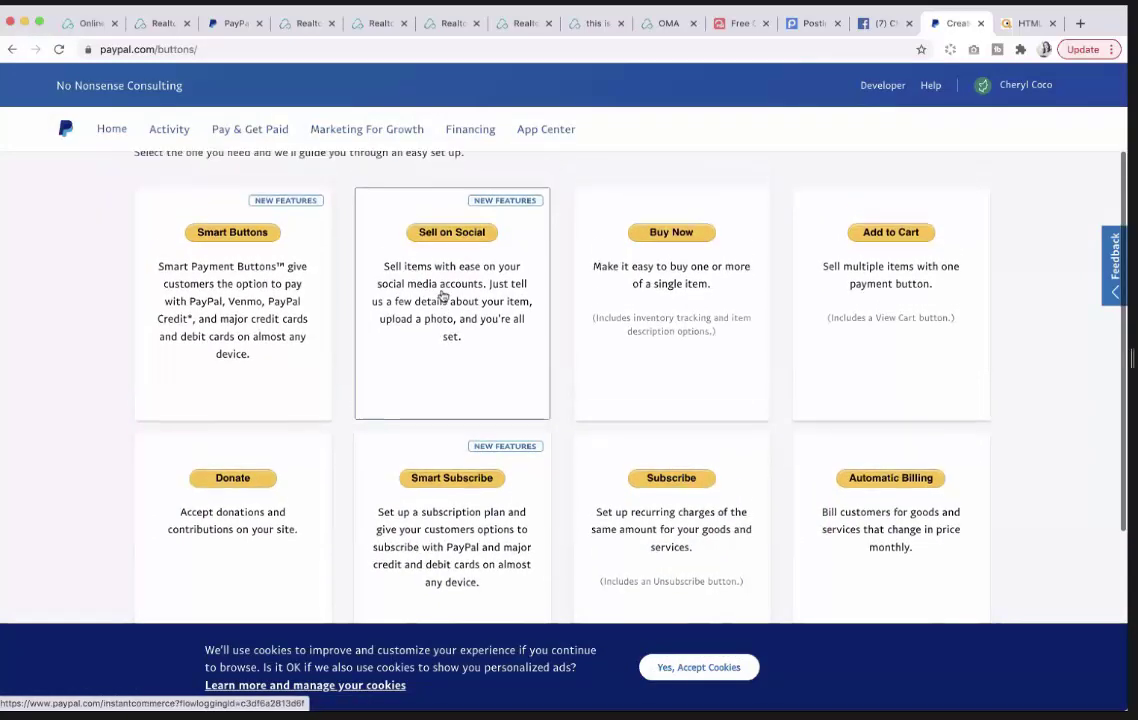
Scroll up on PayPal's button maker page listing Smart Buttons, Donate and Subscribe.
{"action": "scroll", "coordinate": [440, 295], "scroll_direction": "up", "scroll_amount": 1}
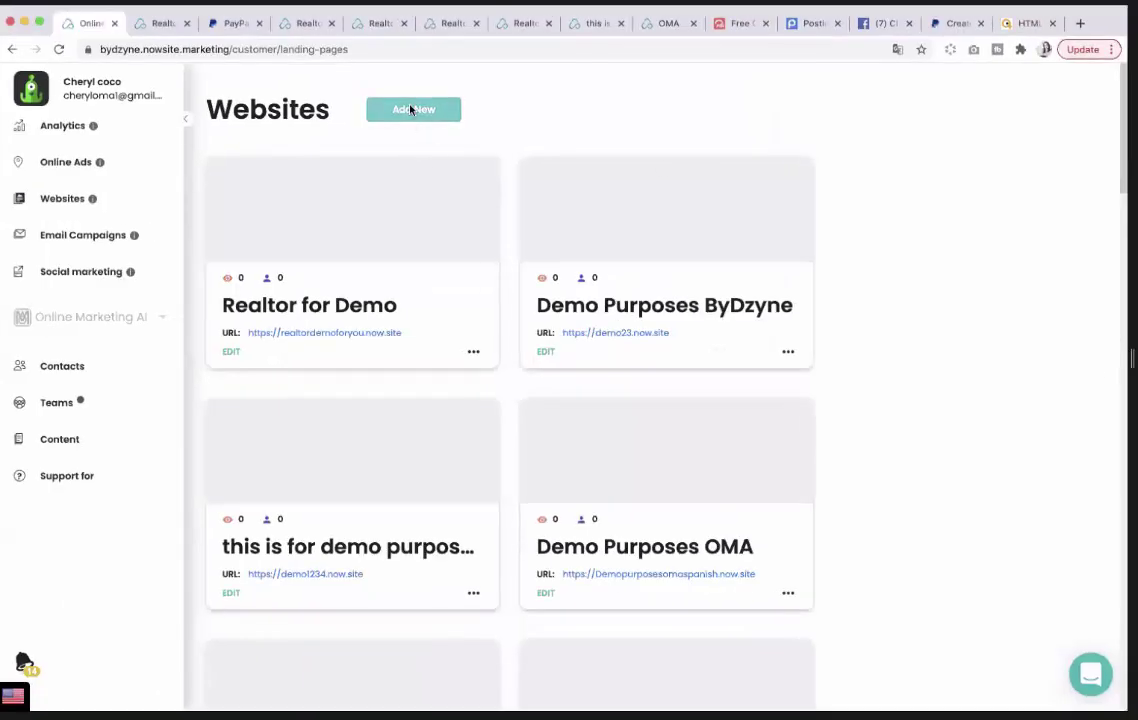
Start a new website with business name Salon, site name Salon by Coco, URL salonbycoco.
{"action": "left_click", "coordinate": [410, 109]}
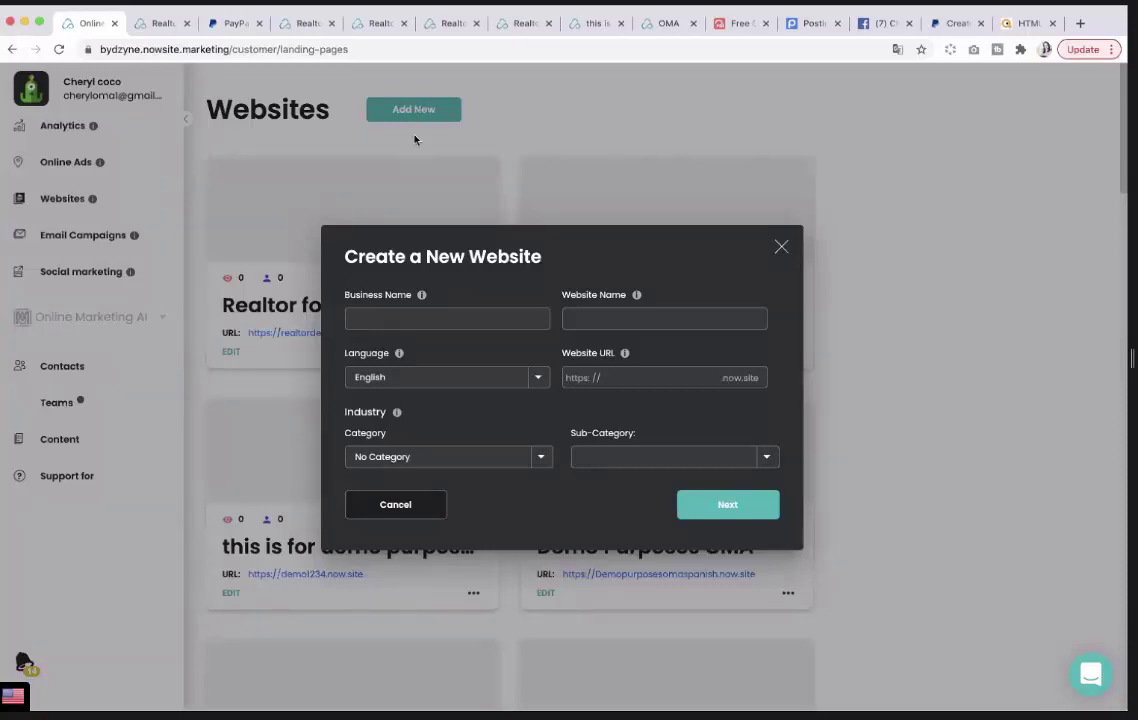
{"action": "left_click", "coordinate": [384, 316]}
{"action": "left_click", "coordinate": [616, 320]}
{"action": "type", "text": "Salon by Coco"}
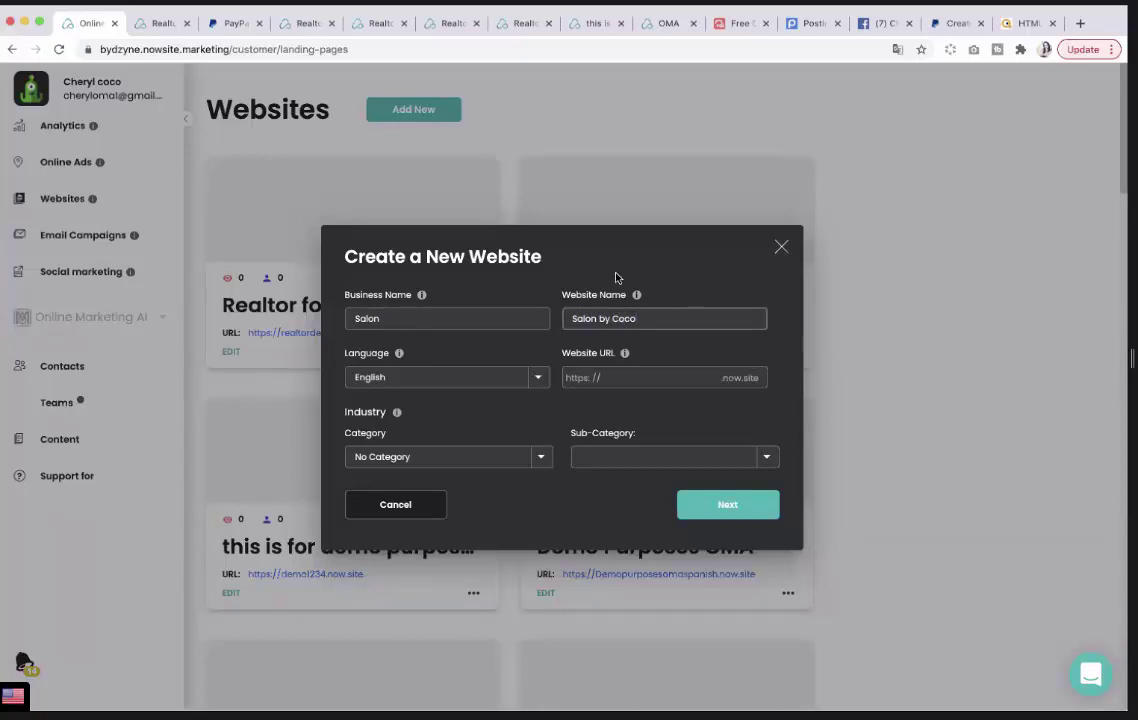
{"action": "left_click", "coordinate": [618, 379]}
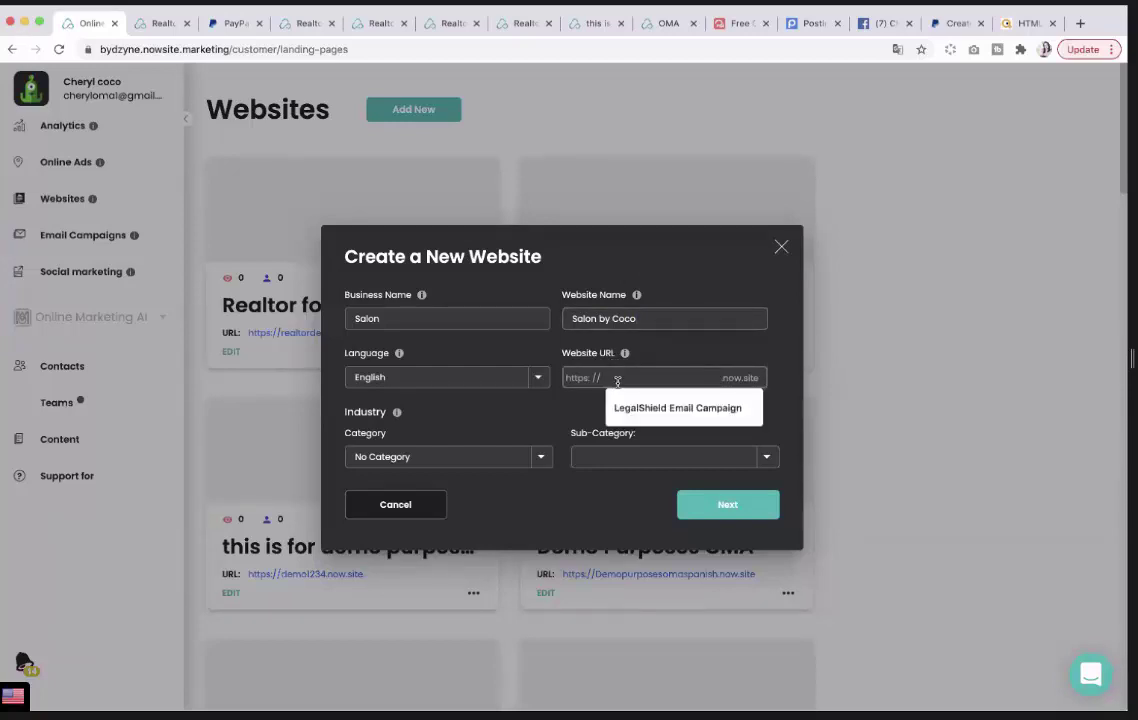
{"action": "type", "text": "salonbycoco"}
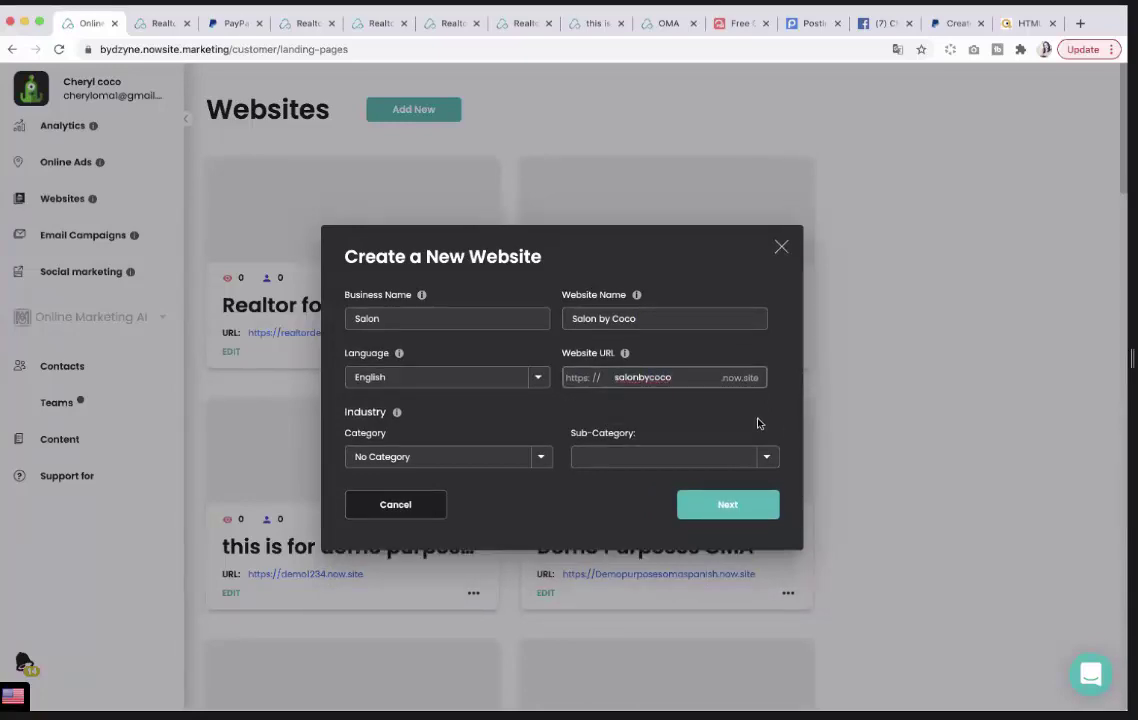
Set the website category to Cosmetics and sub-category to Hair Care.
{"action": "left_click", "coordinate": [540, 458]}
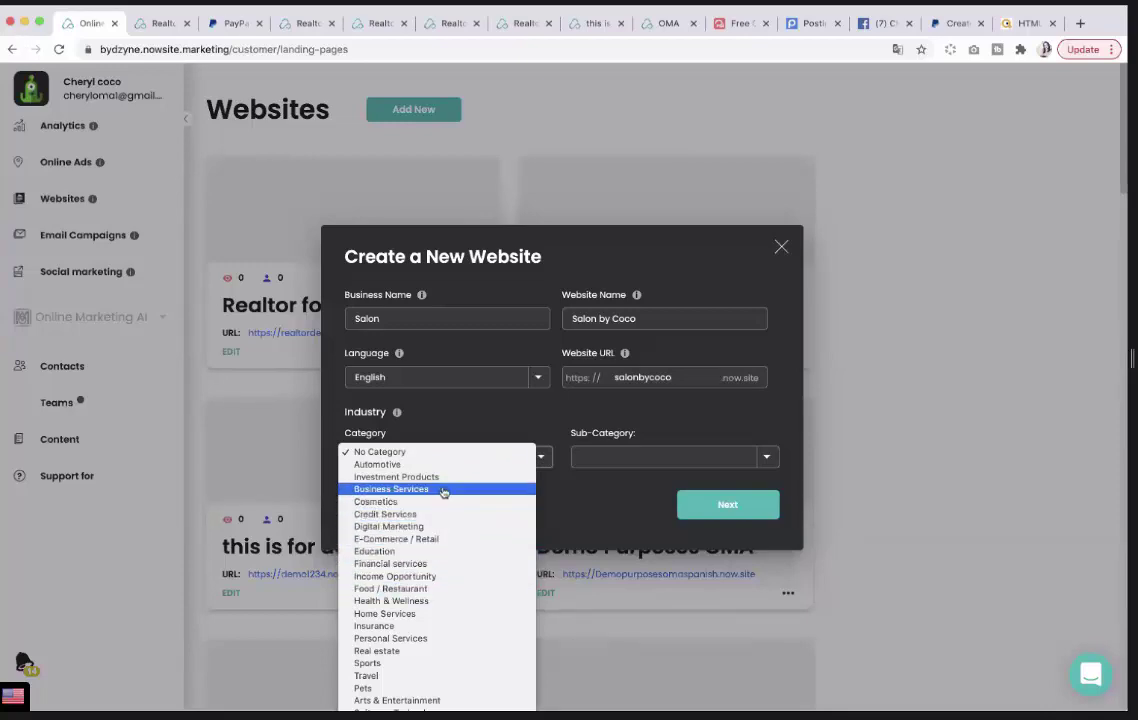
{"action": "scroll", "coordinate": [467, 600], "scroll_direction": "down", "scroll_amount": 1}
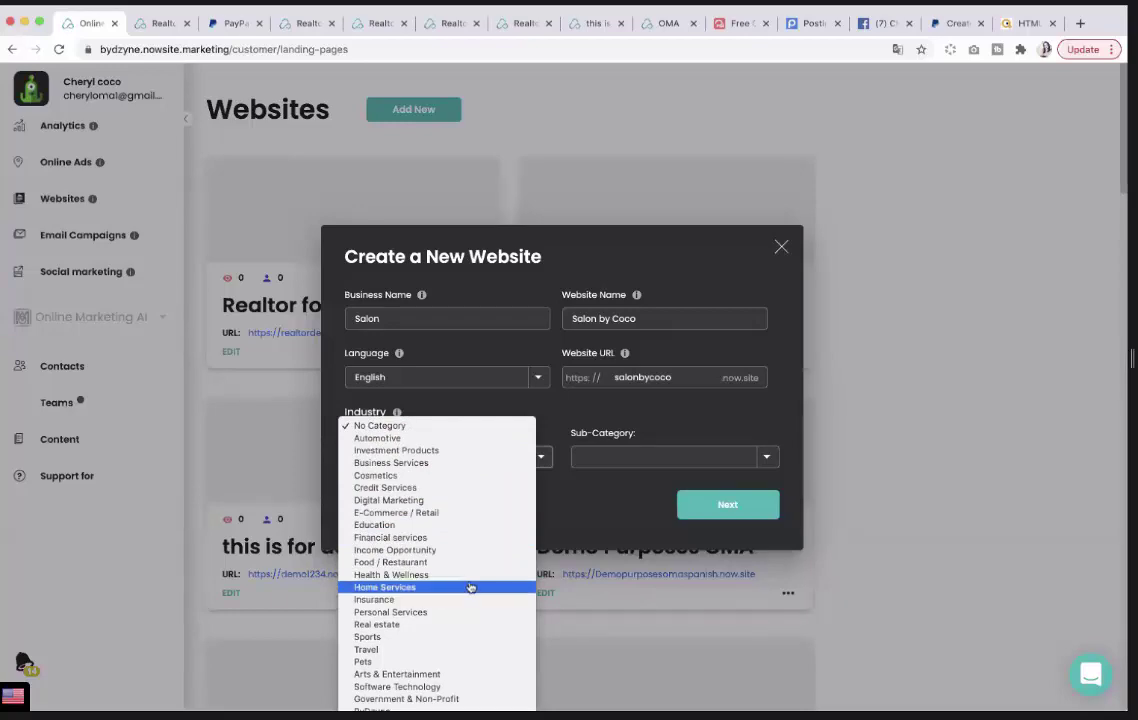
{"action": "left_click", "coordinate": [451, 476]}
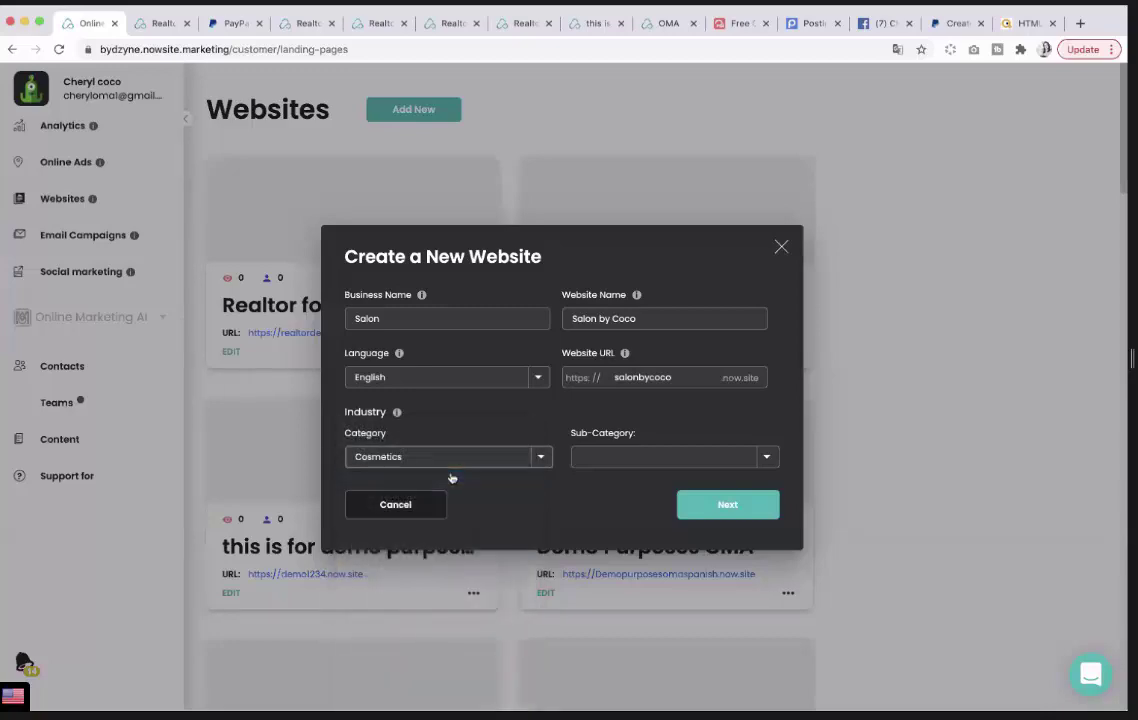
{"action": "left_click", "coordinate": [715, 464]}
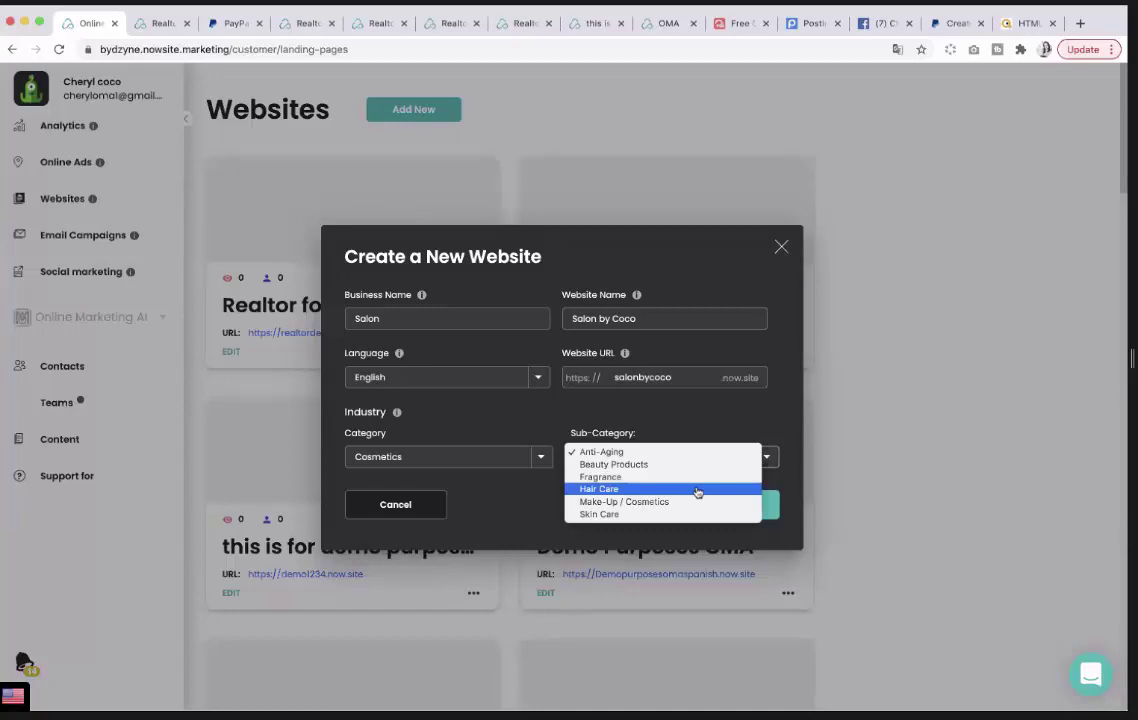
{"action": "left_click", "coordinate": [697, 490]}
{"action": "left_click", "coordinate": [720, 506]}
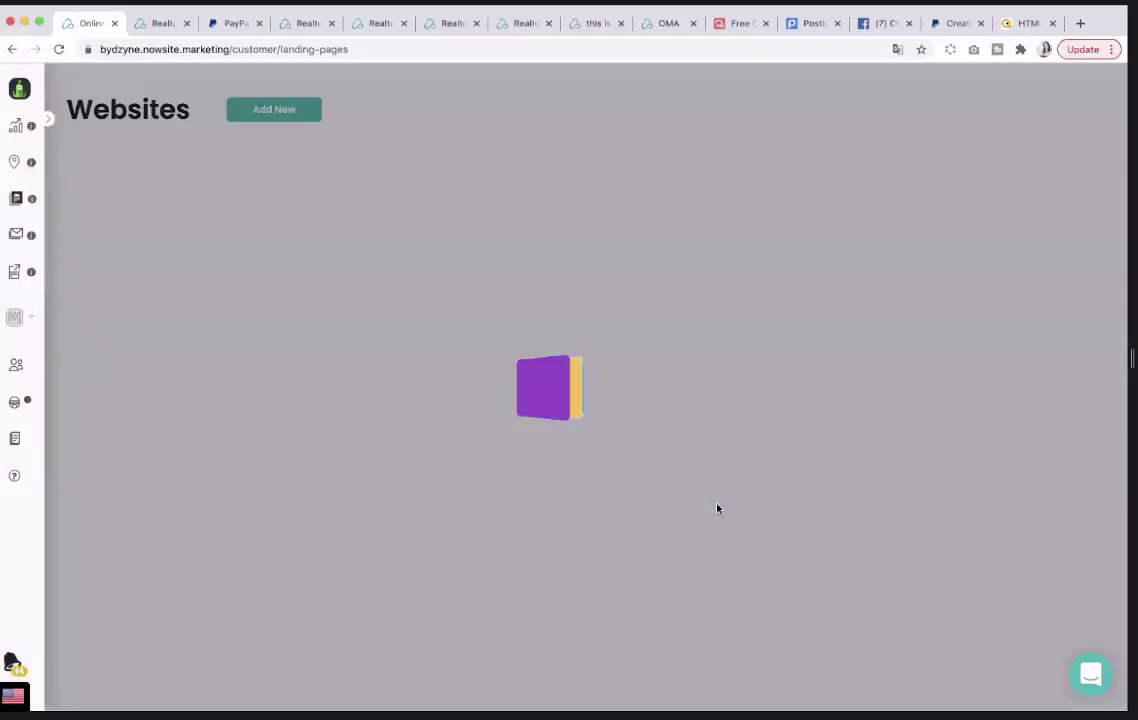
{"action": "scroll", "coordinate": [771, 509], "scroll_direction": "down", "scroll_amount": 3}
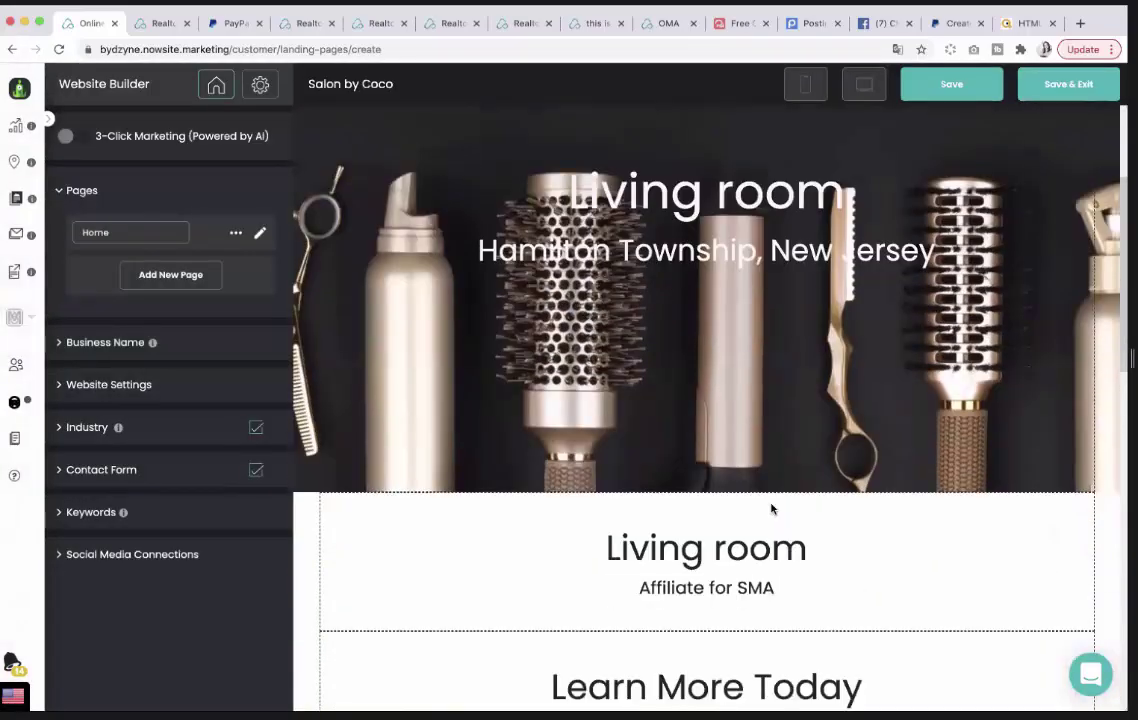
{"action": "scroll", "coordinate": [771, 509], "scroll_direction": "down", "scroll_amount": 1}
{"action": "scroll", "coordinate": [771, 509], "scroll_direction": "up", "scroll_amount": 3}
{"action": "scroll", "coordinate": [771, 509], "scroll_direction": "down", "scroll_amount": 9}
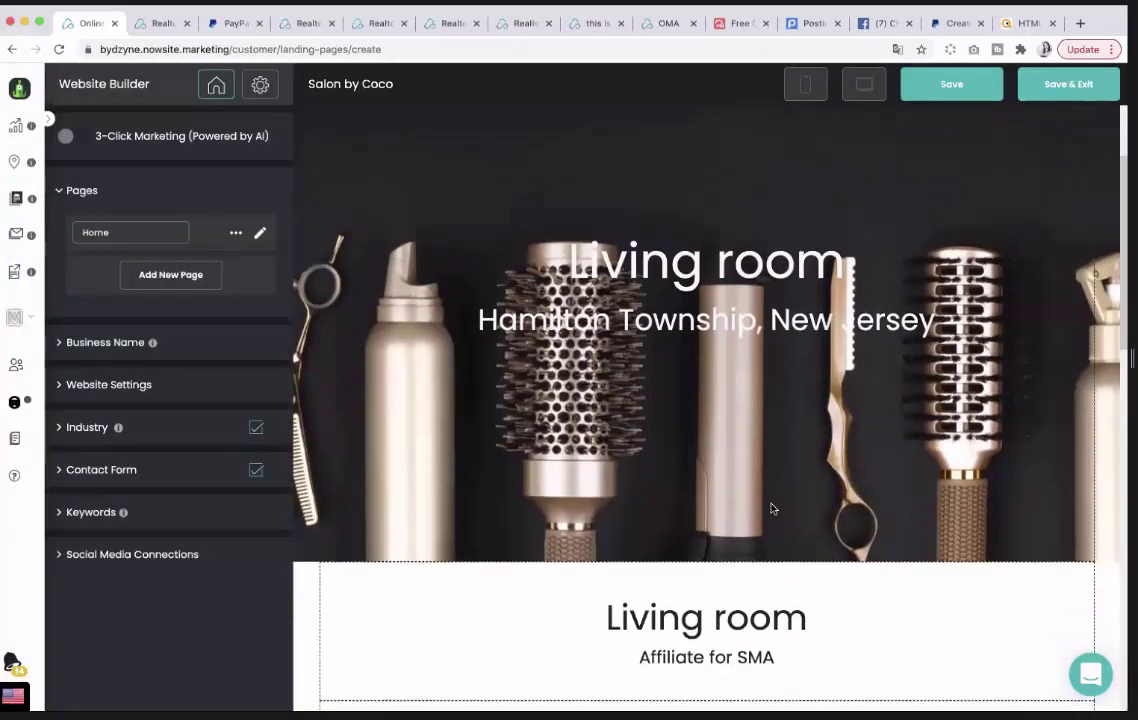
{"action": "scroll", "coordinate": [771, 509], "scroll_direction": "down", "scroll_amount": 3}
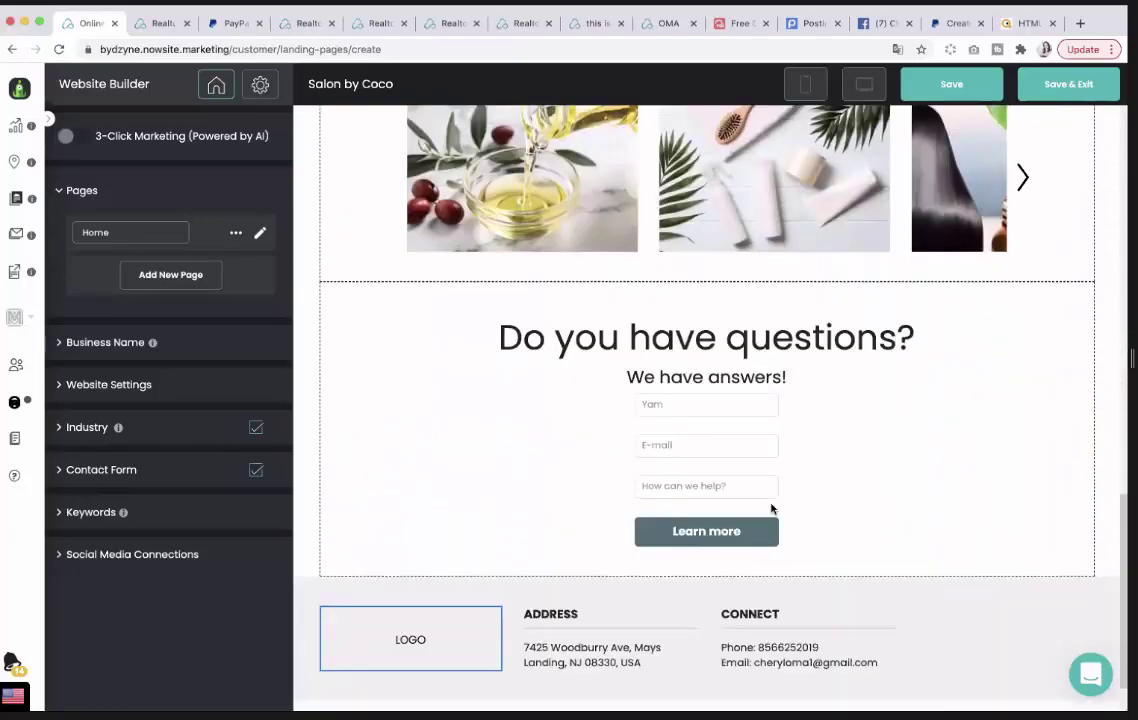
{"action": "scroll", "coordinate": [771, 509], "scroll_direction": "up", "scroll_amount": 6}
{"action": "scroll", "coordinate": [771, 509], "scroll_direction": "up", "scroll_amount": 6}
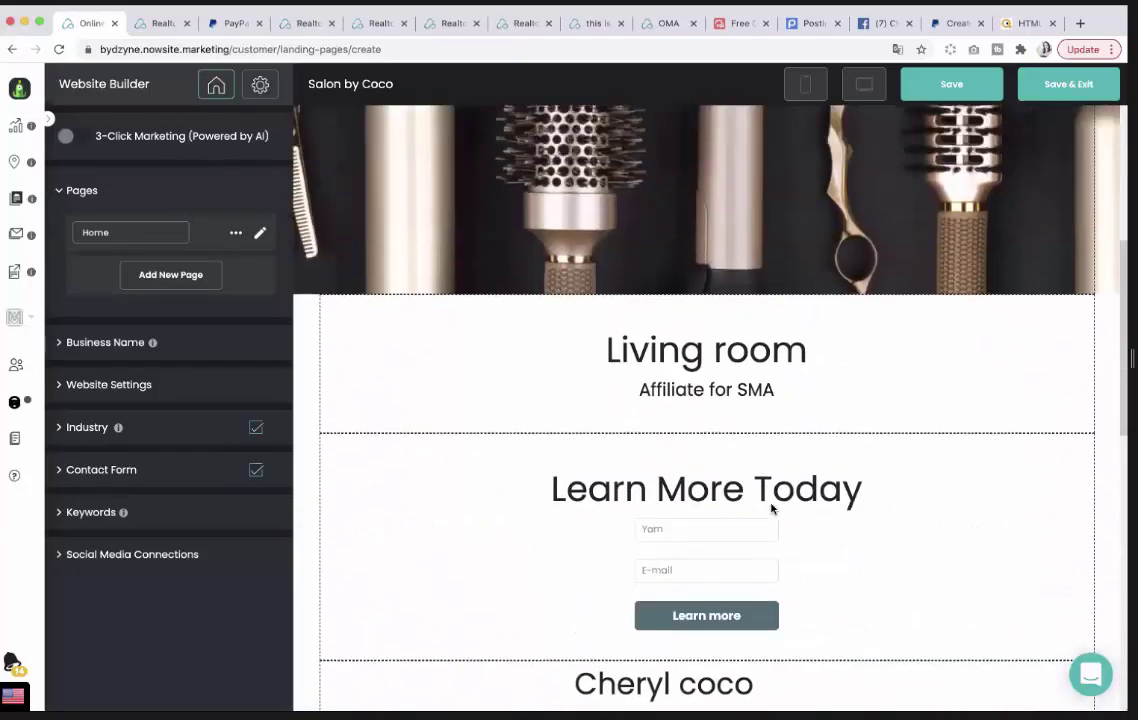
{"action": "scroll", "coordinate": [771, 509], "scroll_direction": "up", "scroll_amount": 1}
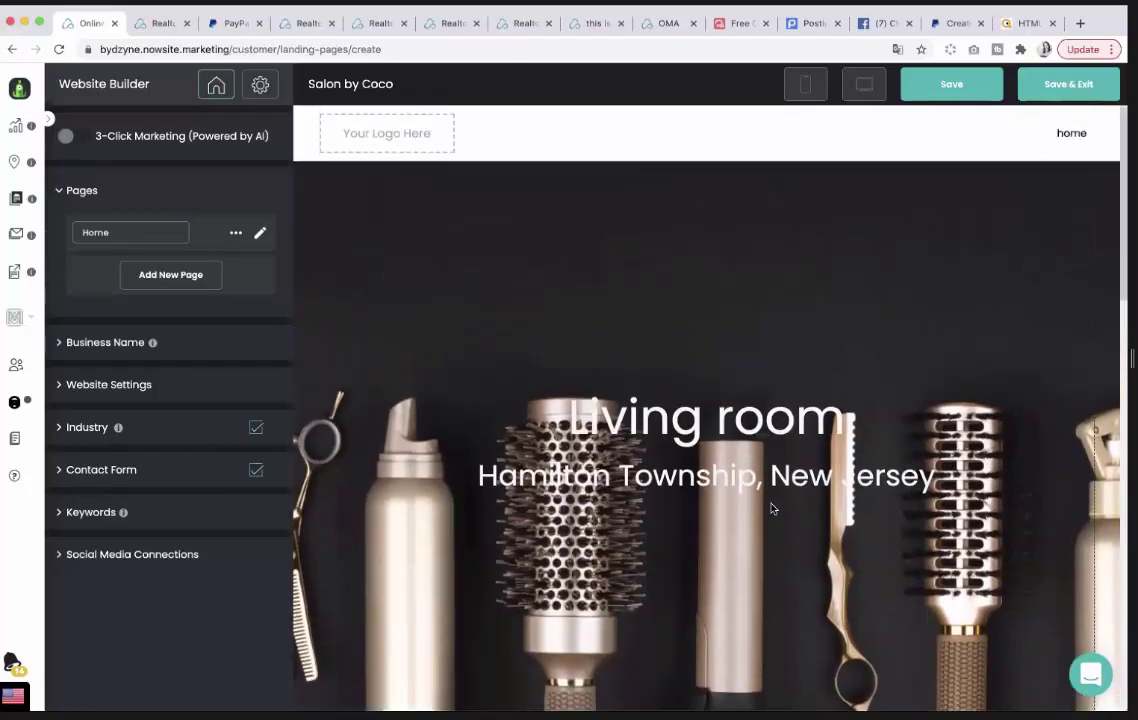
{"action": "scroll", "coordinate": [771, 509], "scroll_direction": "down", "scroll_amount": 1}
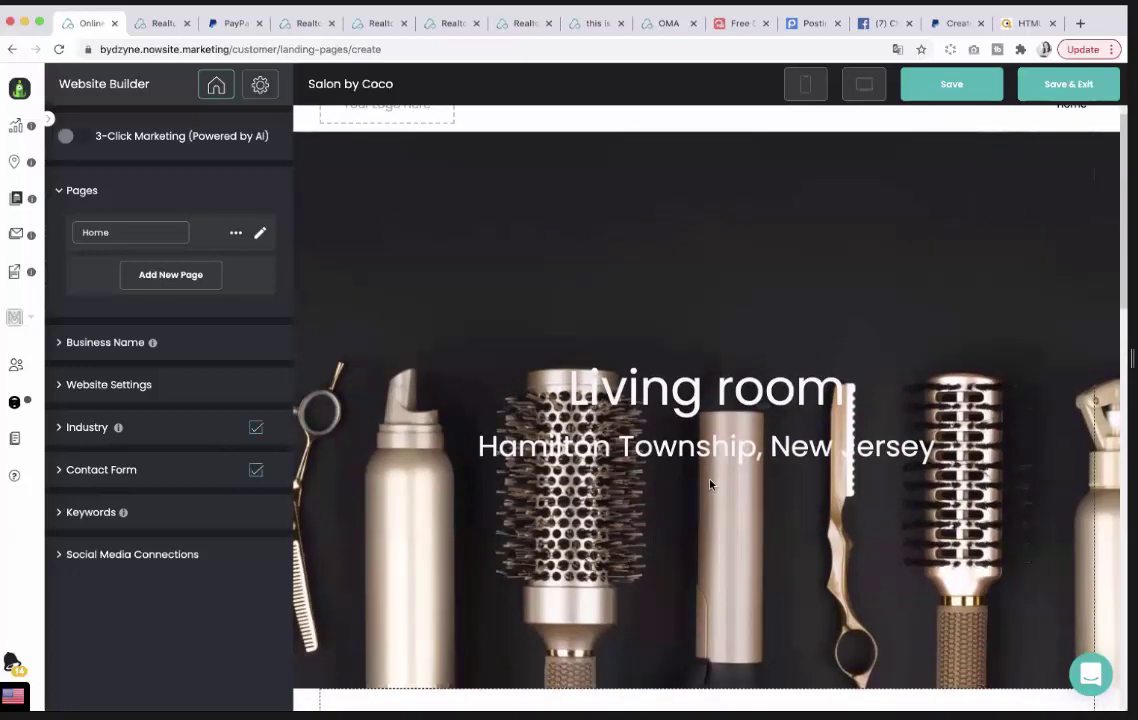
{"action": "scroll", "coordinate": [470, 368], "scroll_direction": "down", "scroll_amount": 6}
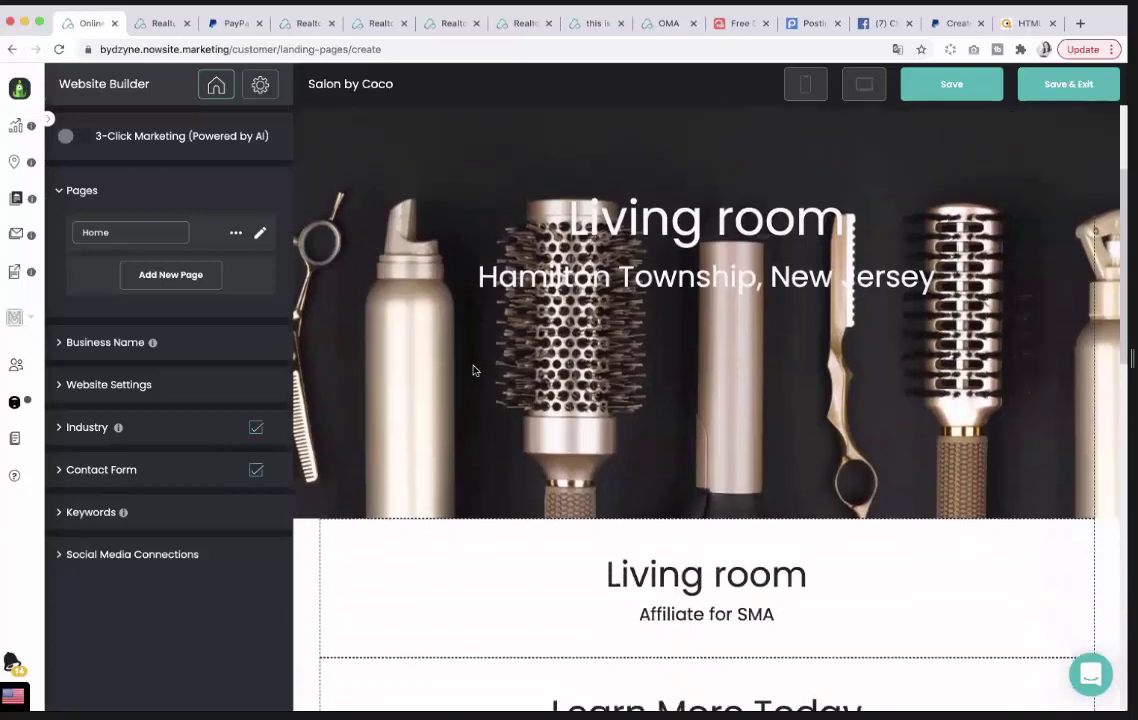
{"action": "scroll", "coordinate": [326, 143], "scroll_direction": "up", "scroll_amount": 7}
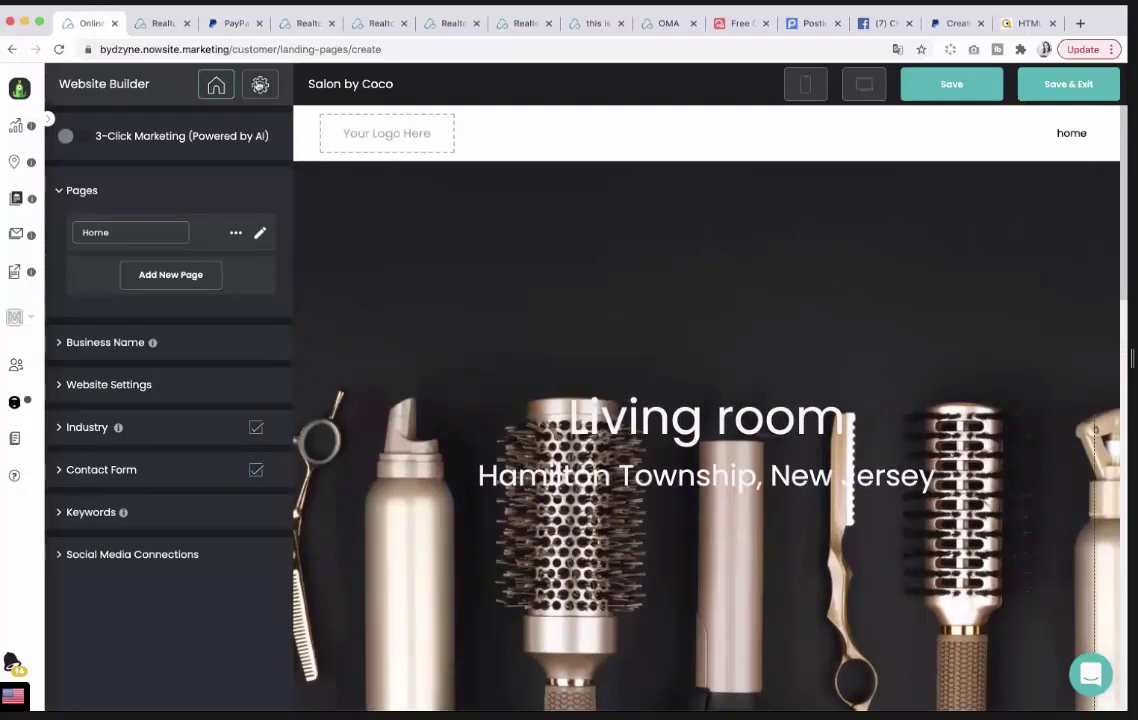
Add a new custom code entry from the website settings' Add Custom Code section.
{"action": "left_click", "coordinate": [259, 86]}
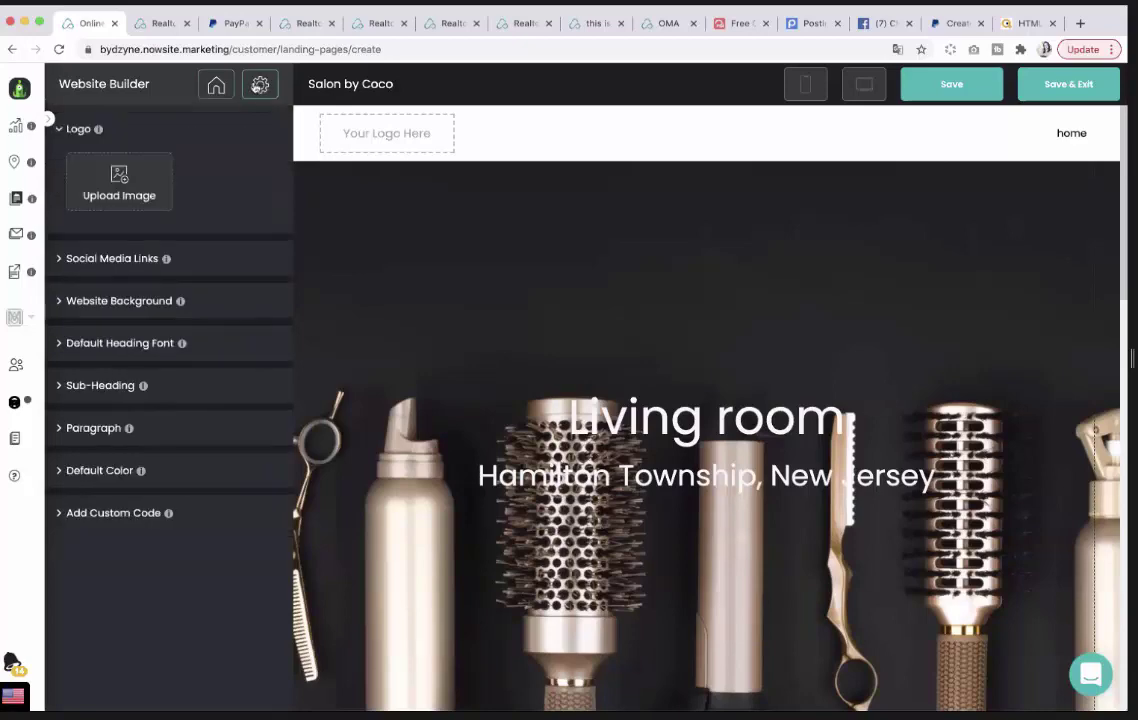
{"action": "left_click", "coordinate": [120, 514]}
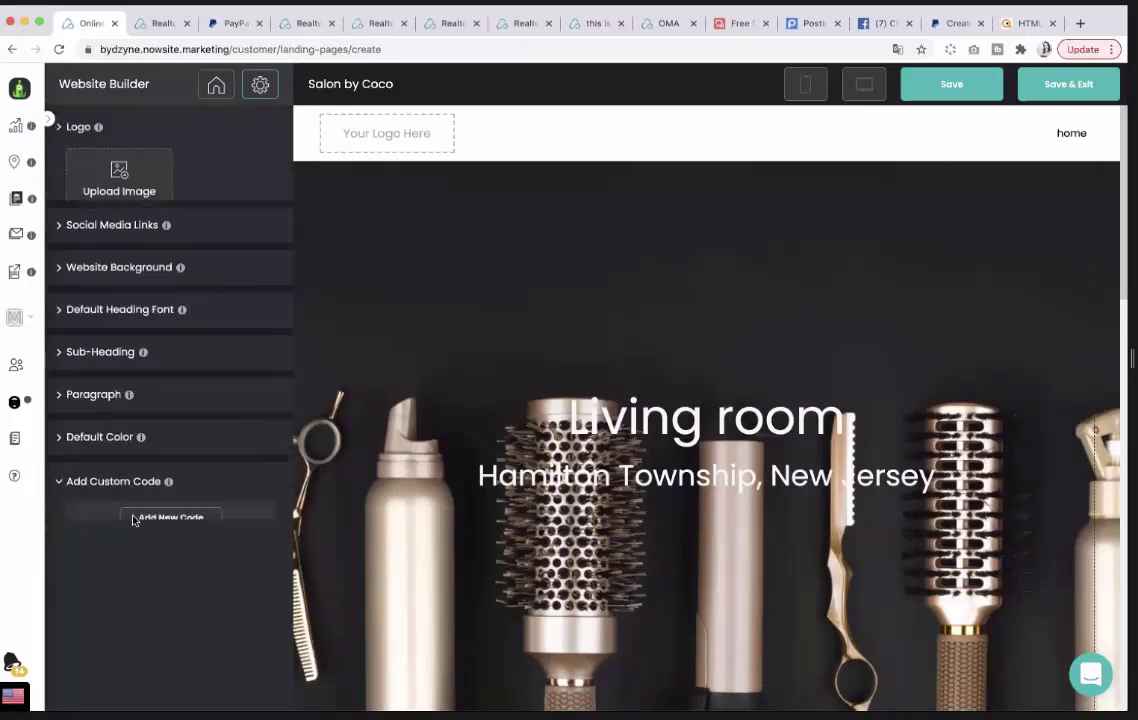
{"action": "left_click", "coordinate": [169, 466]}
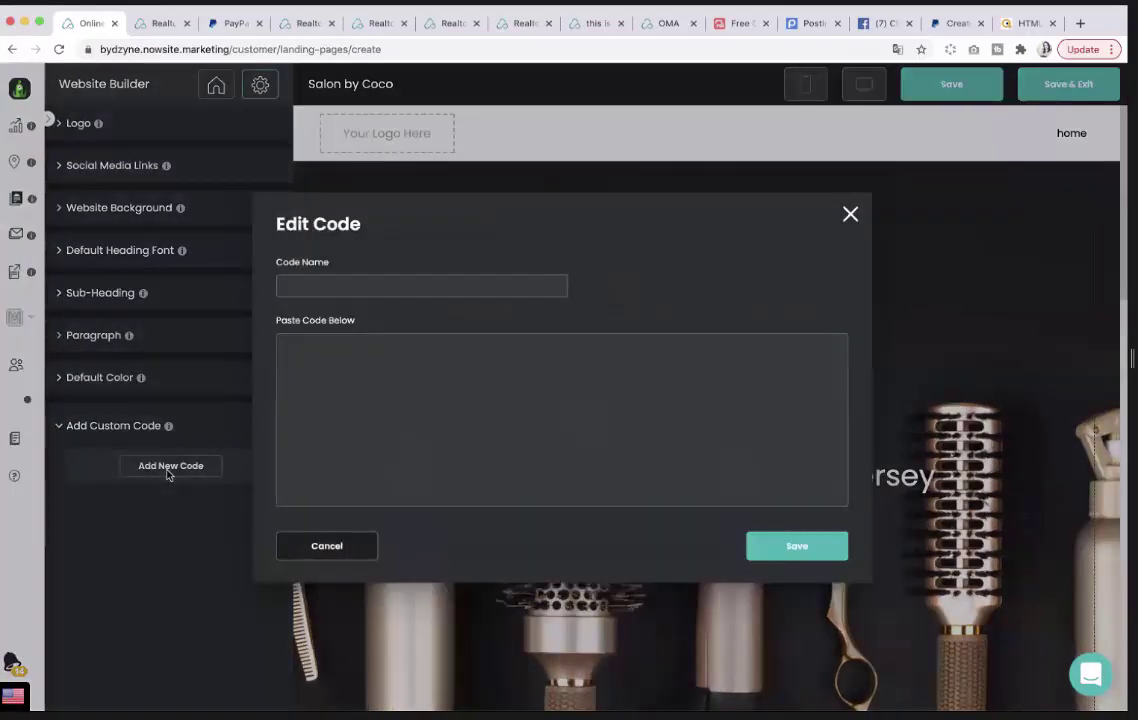
Select and copy the GetButton chat widget code from getbutton.io, then return to the builder.
{"action": "left_click", "coordinate": [749, 24]}
{"action": "right_click", "coordinate": [306, 553]}
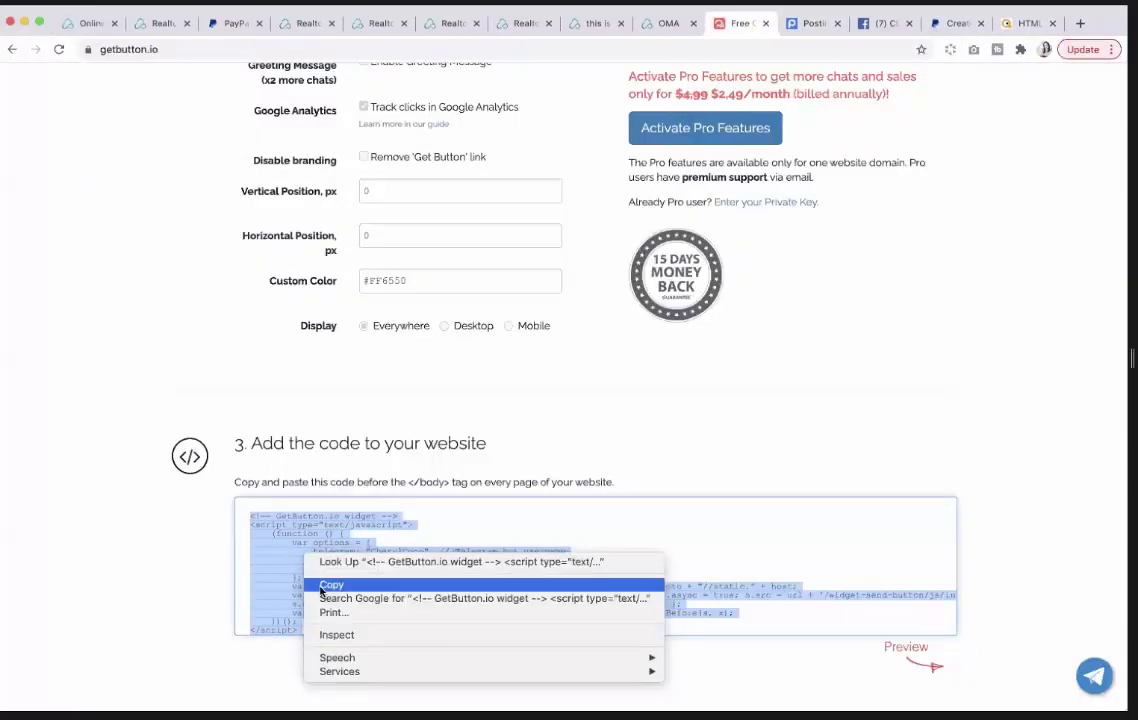
{"action": "left_click", "coordinate": [328, 585]}
{"action": "left_click", "coordinate": [450, 528]}
{"action": "scroll", "coordinate": [341, 617], "scroll_direction": "down", "scroll_amount": 1}
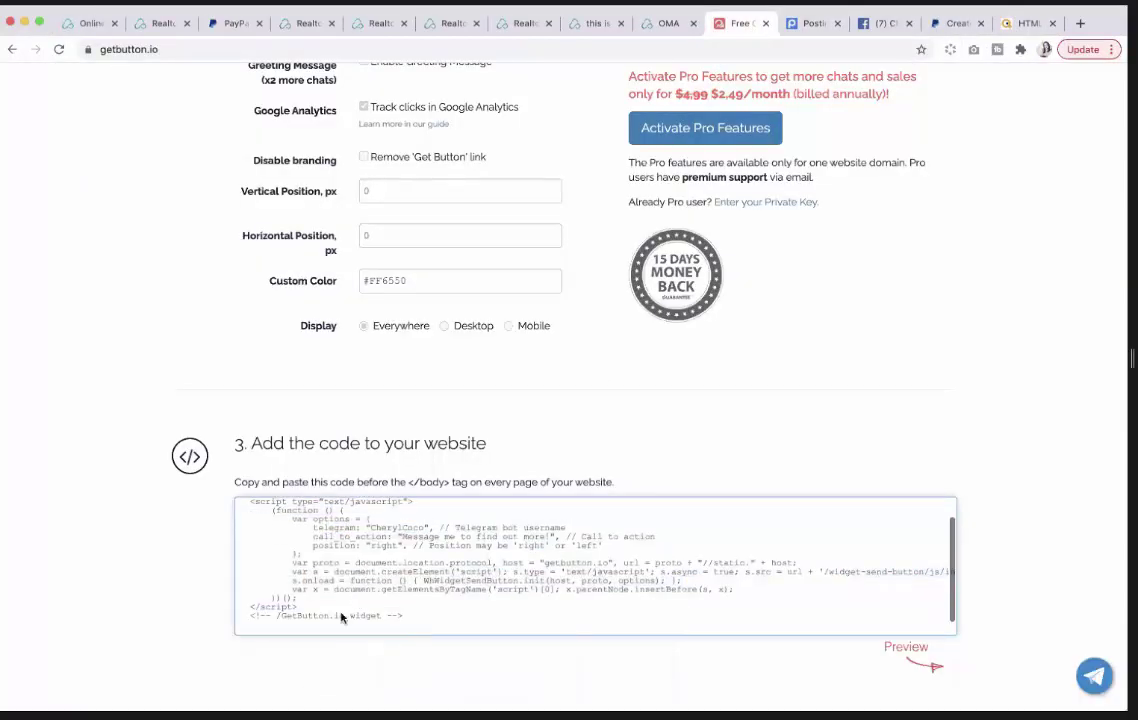
{"action": "left_click_drag", "start_coordinate": [406, 622], "coordinate": [246, 498]}
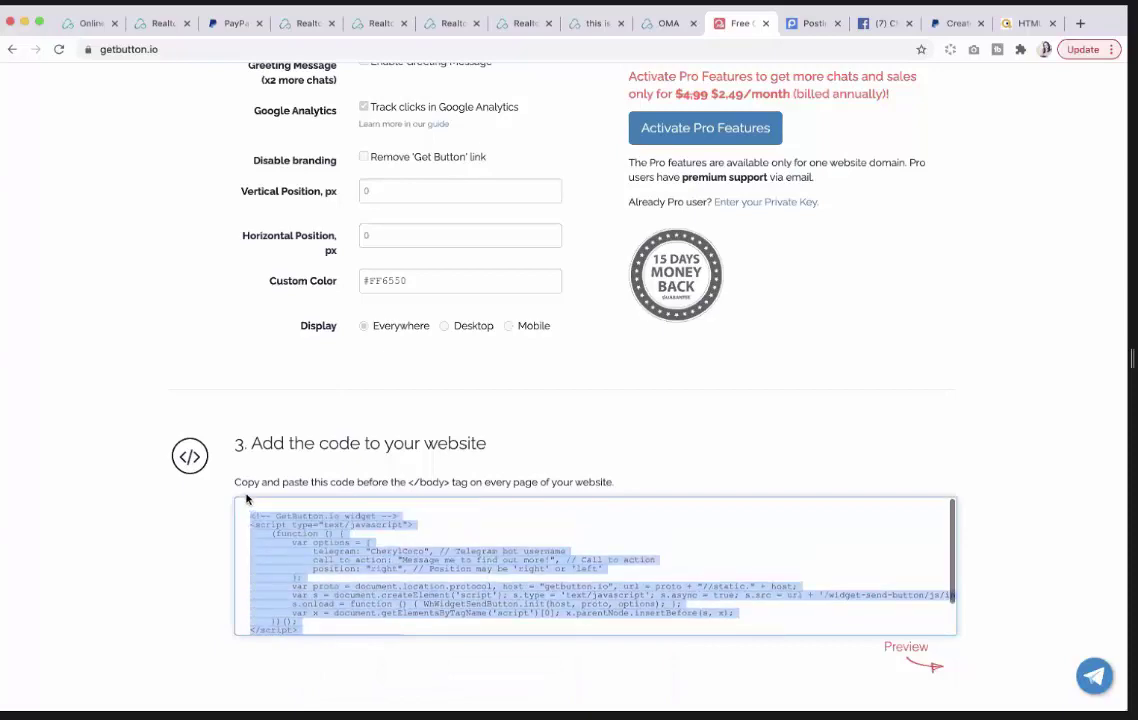
{"action": "right_click", "coordinate": [276, 560]}
{"action": "left_click", "coordinate": [302, 587]}
{"action": "left_click", "coordinate": [88, 24]}
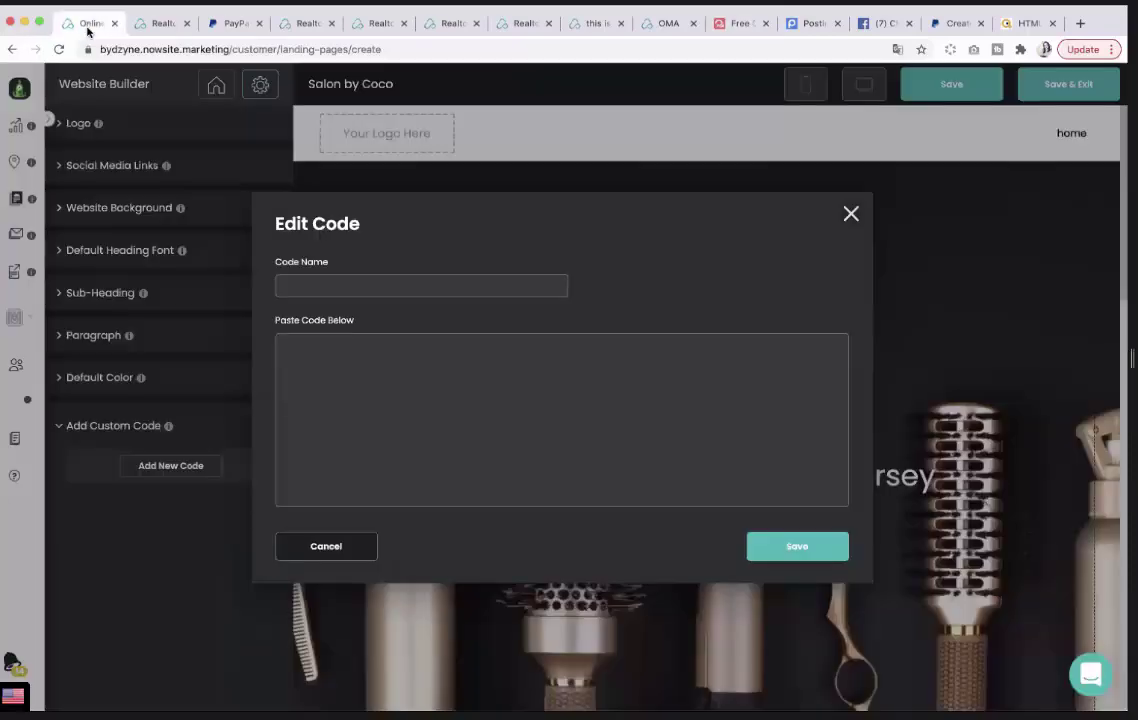
Paste the GetButton chat widget code as a custom code entry named 'Telegram' and save the website.
{"action": "right_click", "coordinate": [302, 351]}
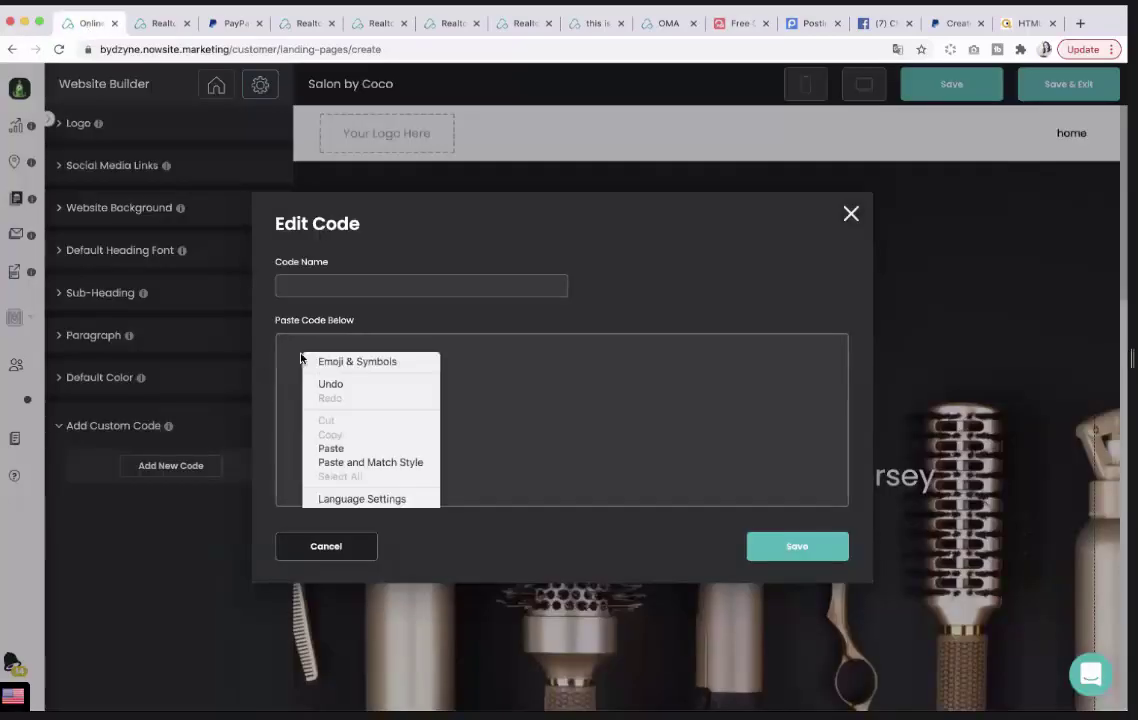
{"action": "left_click", "coordinate": [333, 449]}
{"action": "left_click", "coordinate": [311, 284]}
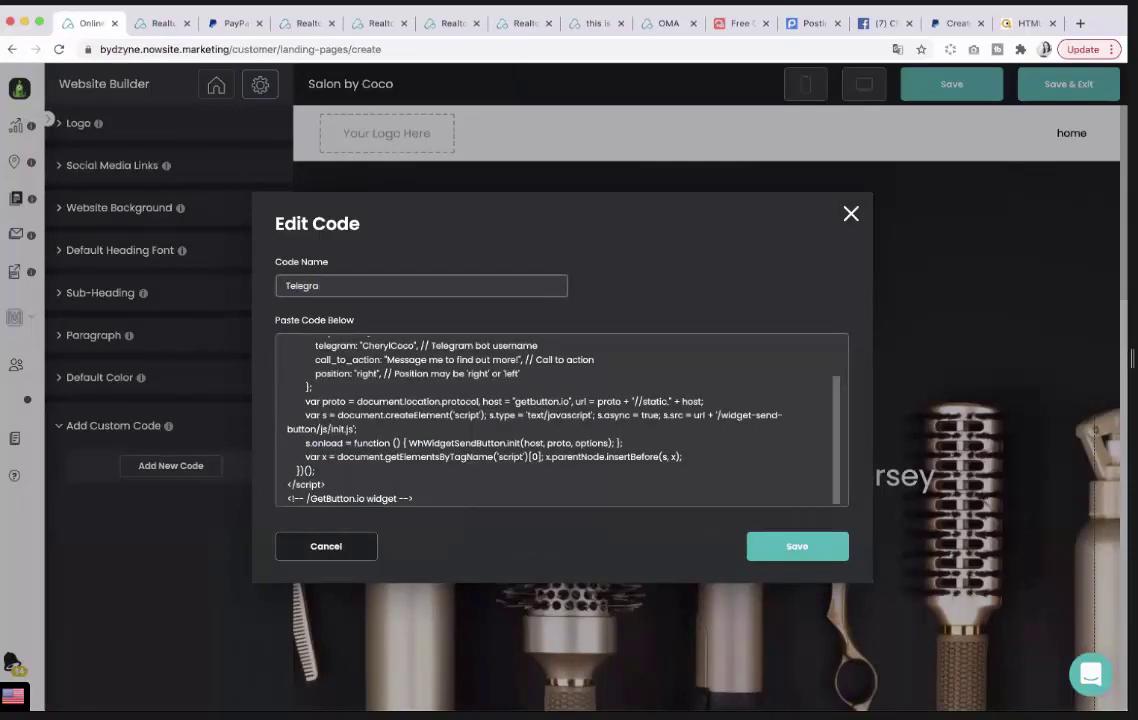
{"action": "left_click", "coordinate": [803, 551]}
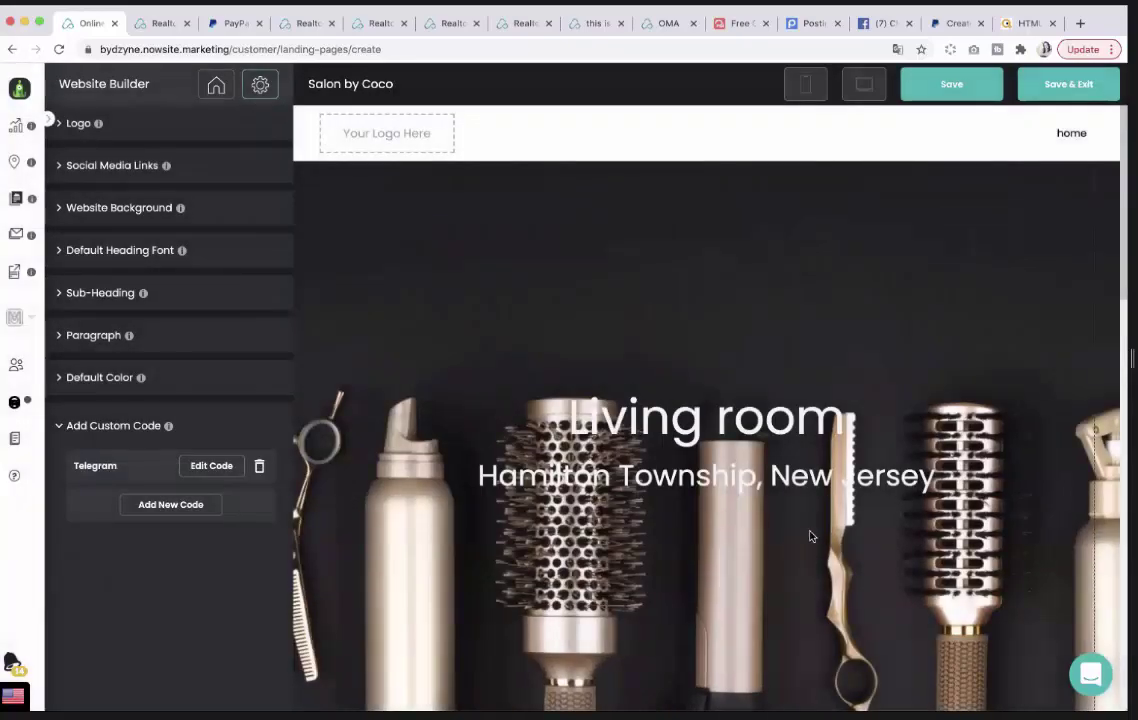
{"action": "left_click", "coordinate": [960, 99]}
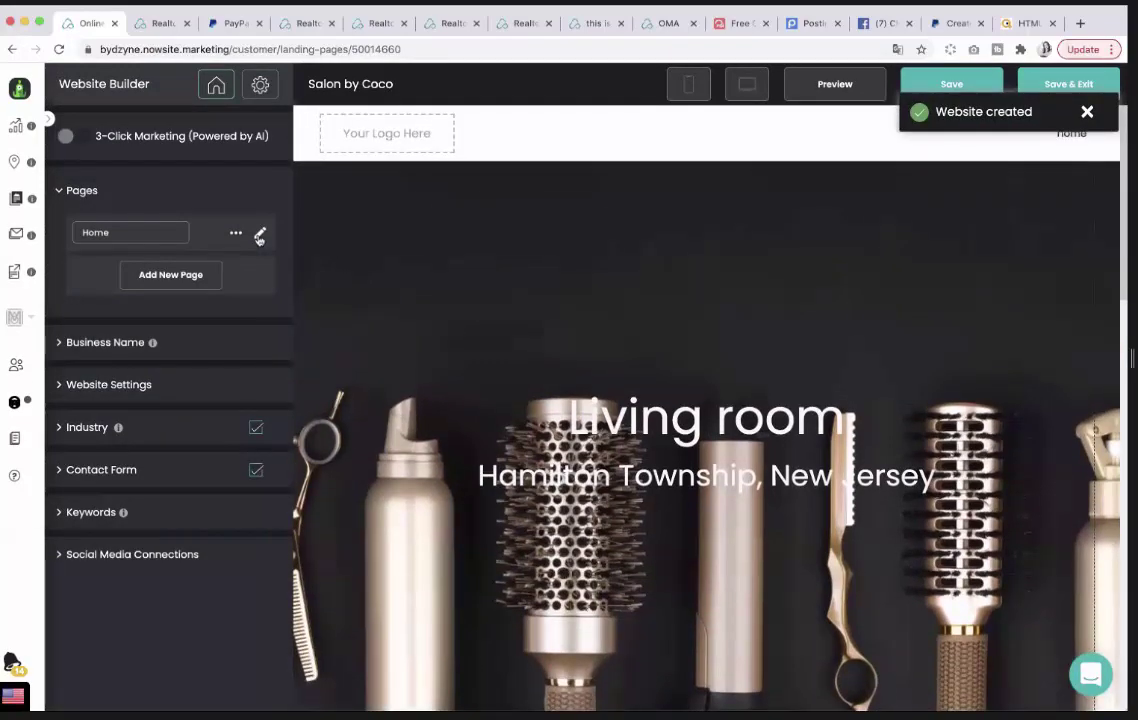
Place an empty Code Snippet block from the Home page's element palette at the top of the page.
{"action": "left_click", "coordinate": [259, 234]}
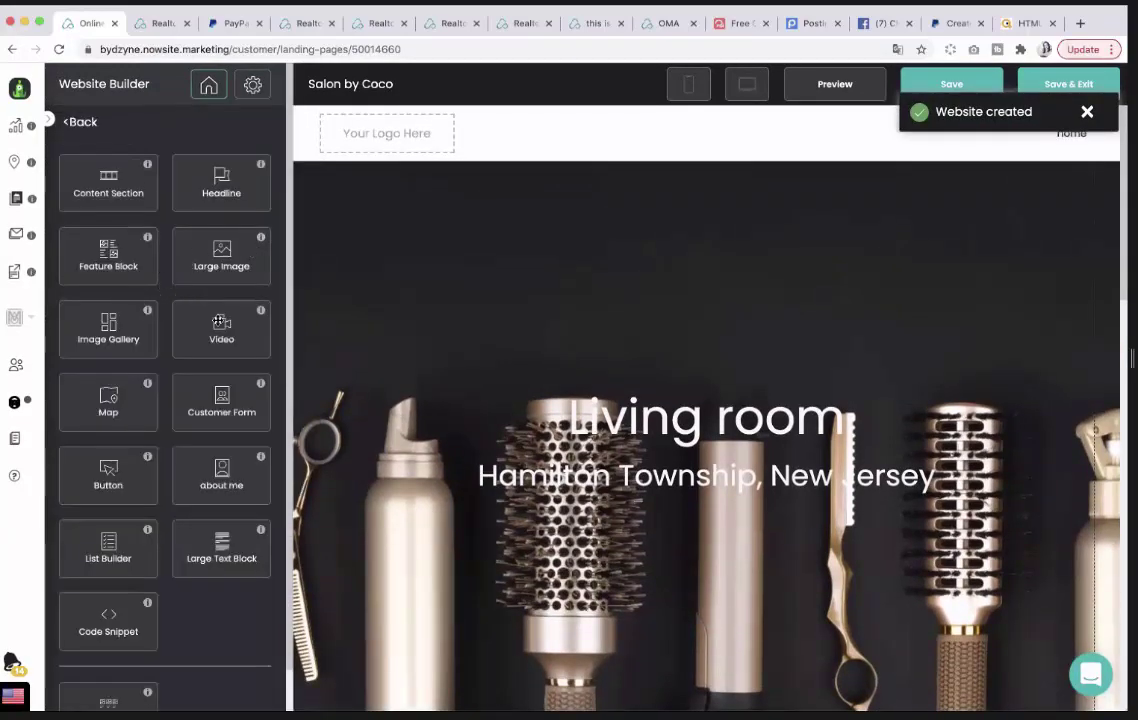
{"action": "scroll", "coordinate": [197, 288], "scroll_direction": "down", "scroll_amount": 1}
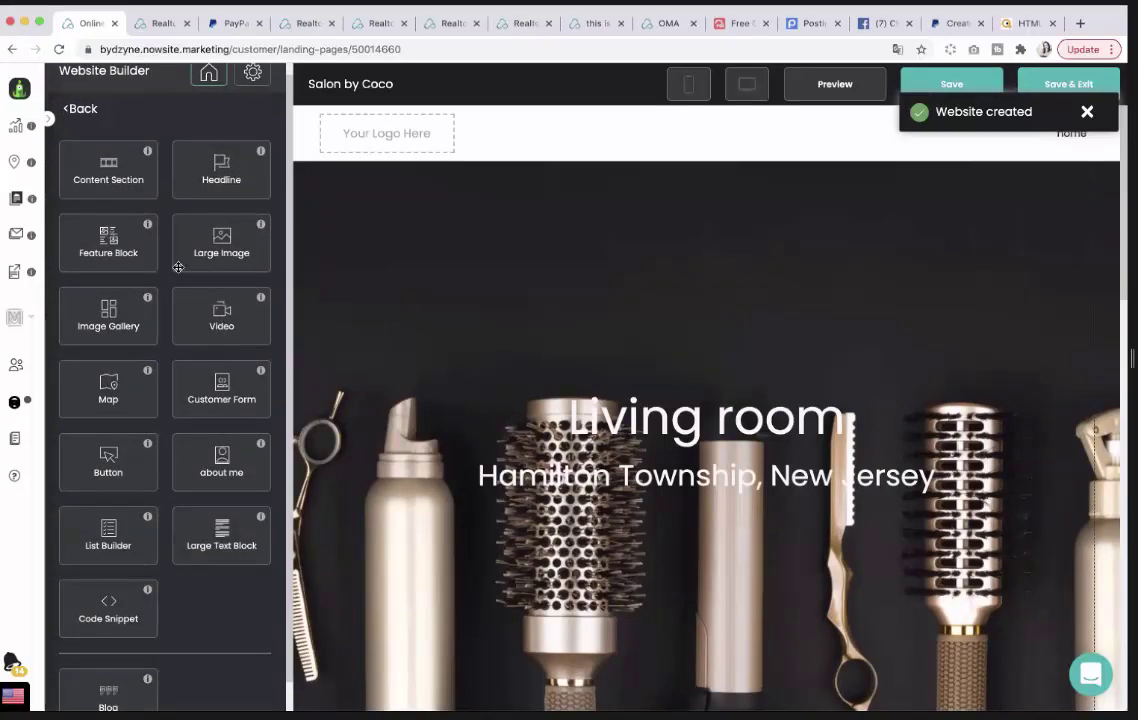
{"action": "scroll", "coordinate": [523, 377], "scroll_direction": "down", "scroll_amount": 15}
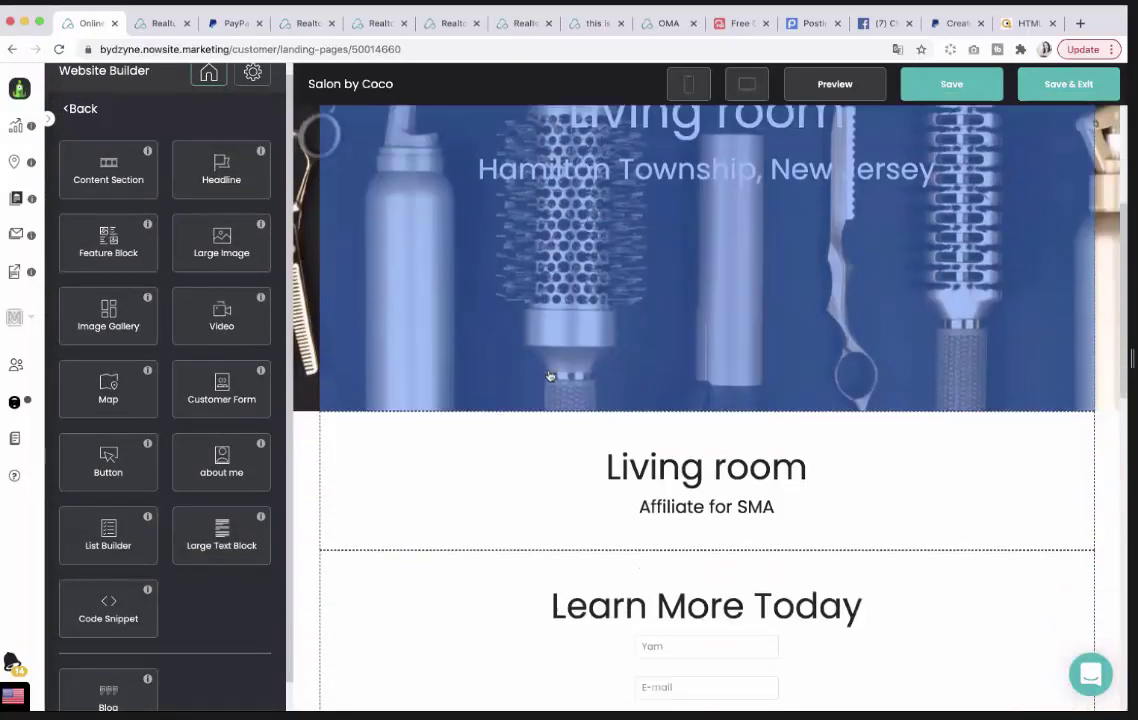
{"action": "scroll", "coordinate": [549, 376], "scroll_direction": "up", "scroll_amount": 15}
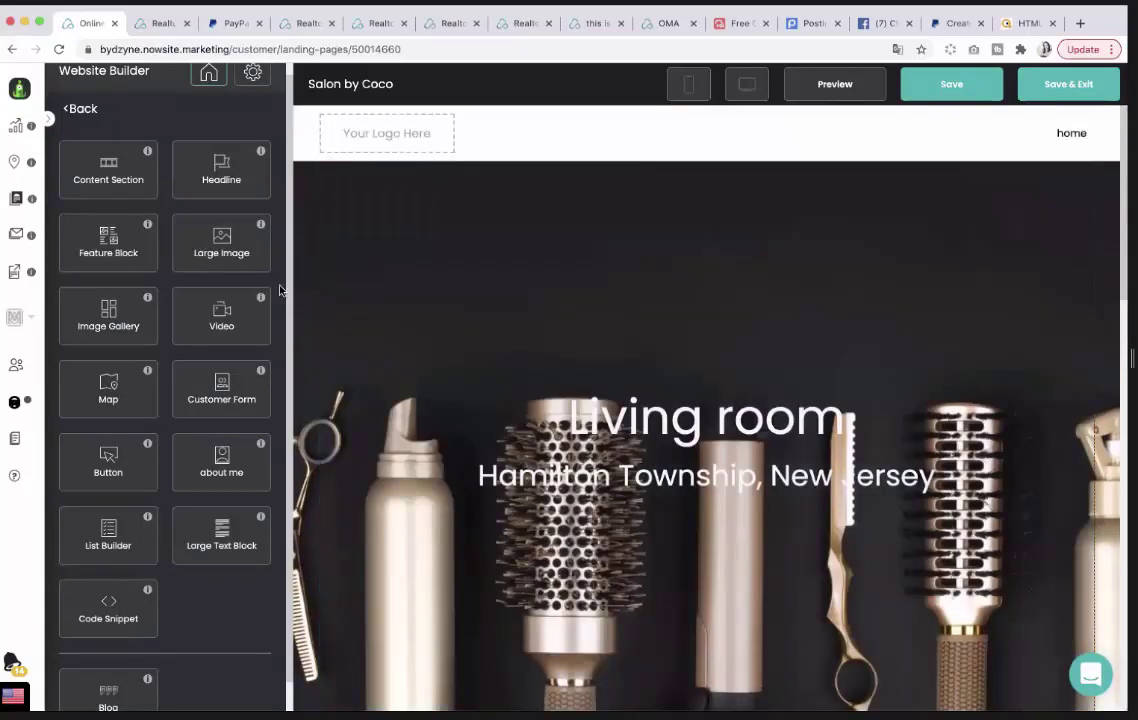
{"action": "scroll", "coordinate": [490, 305], "scroll_direction": "down", "scroll_amount": 2}
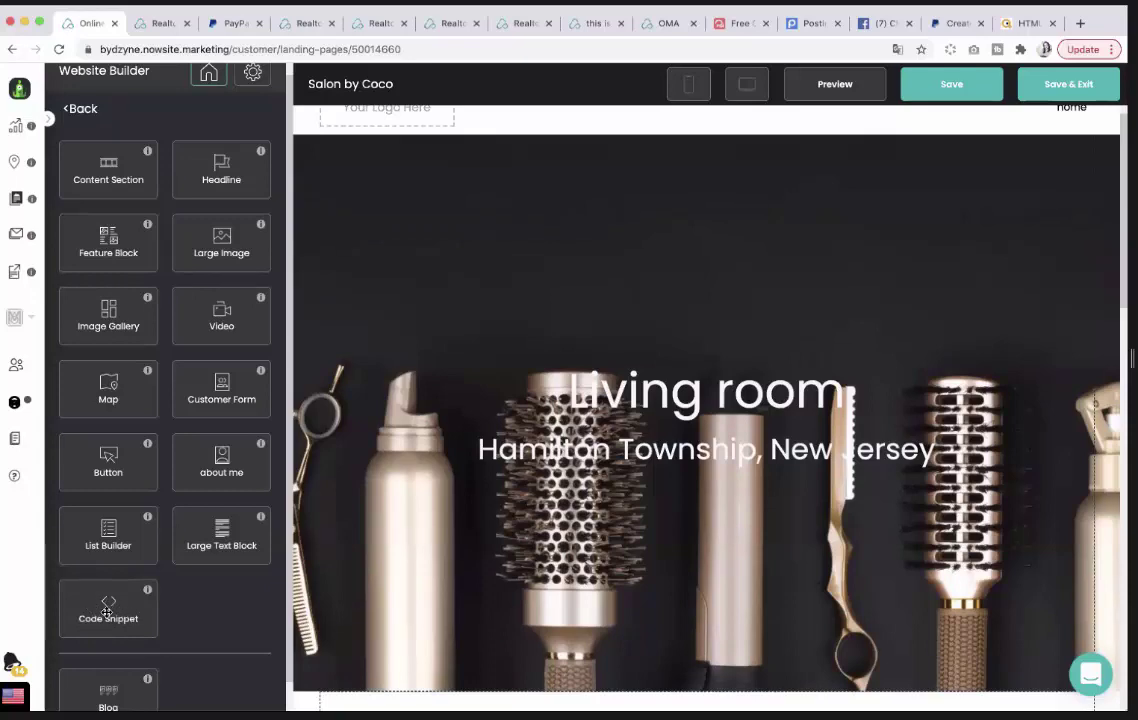
{"action": "left_click_drag", "start_coordinate": [107, 612], "coordinate": [641, 153]}
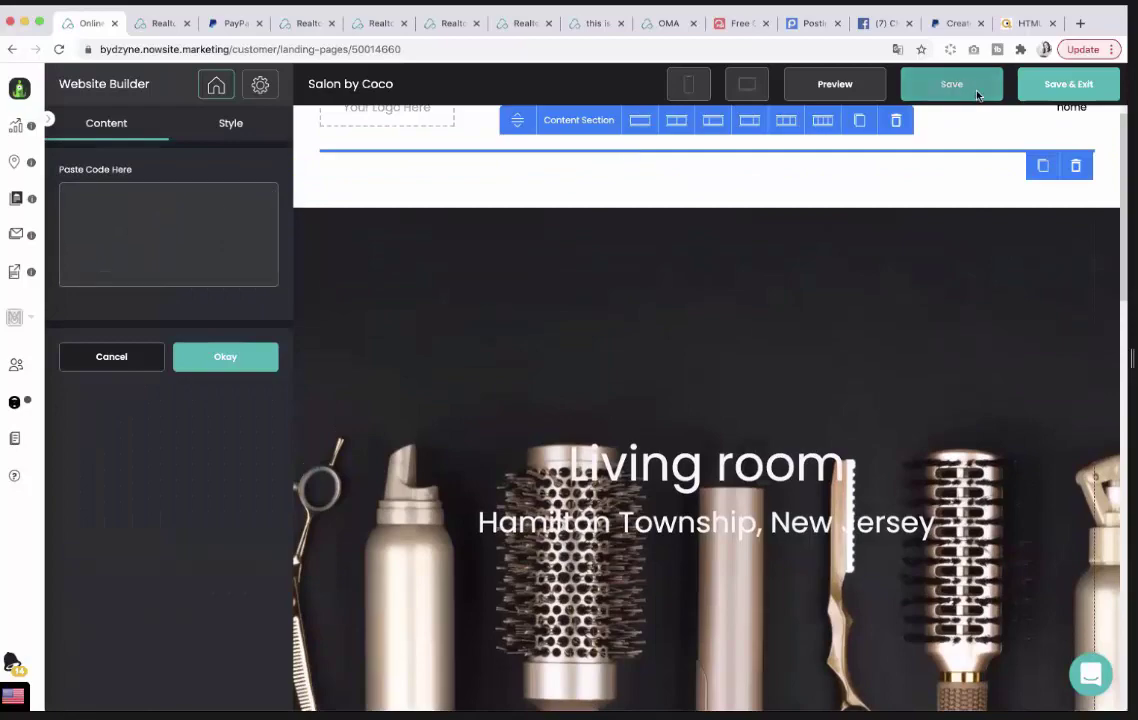
Switch to Quackit's HTML Codes page and scroll down to the Marquees section.
{"action": "left_click", "coordinate": [1030, 23]}
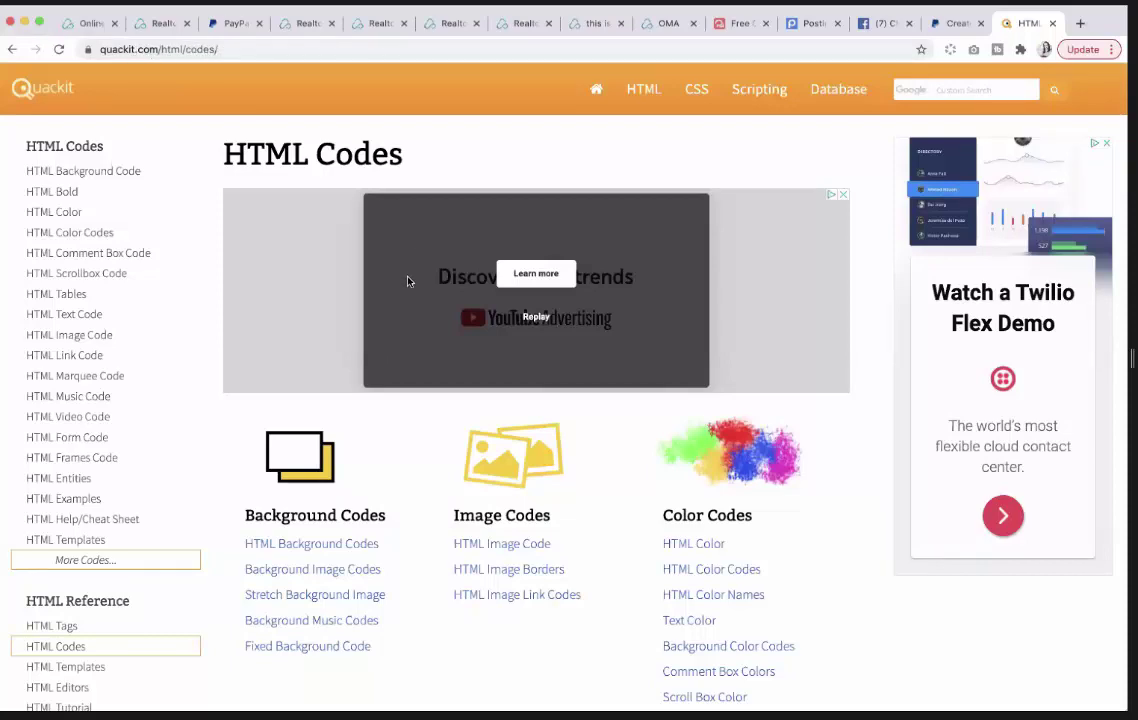
{"action": "scroll", "coordinate": [421, 306], "scroll_direction": "down", "scroll_amount": 7}
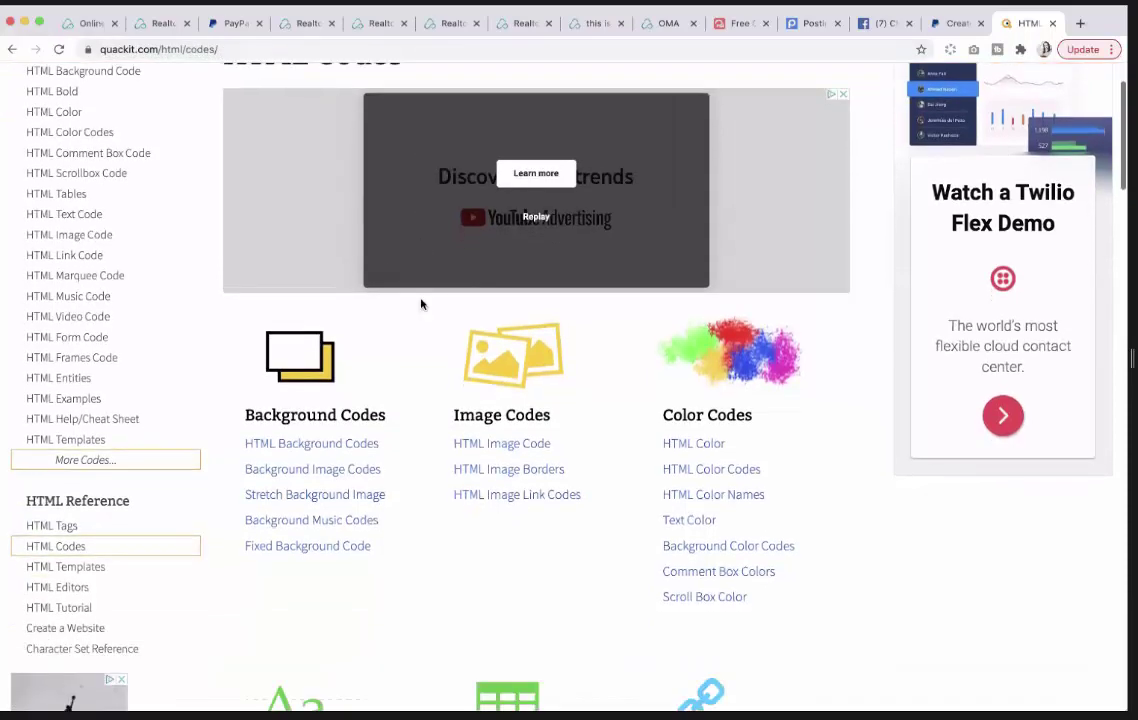
{"action": "scroll", "coordinate": [421, 304], "scroll_direction": "down", "scroll_amount": 8}
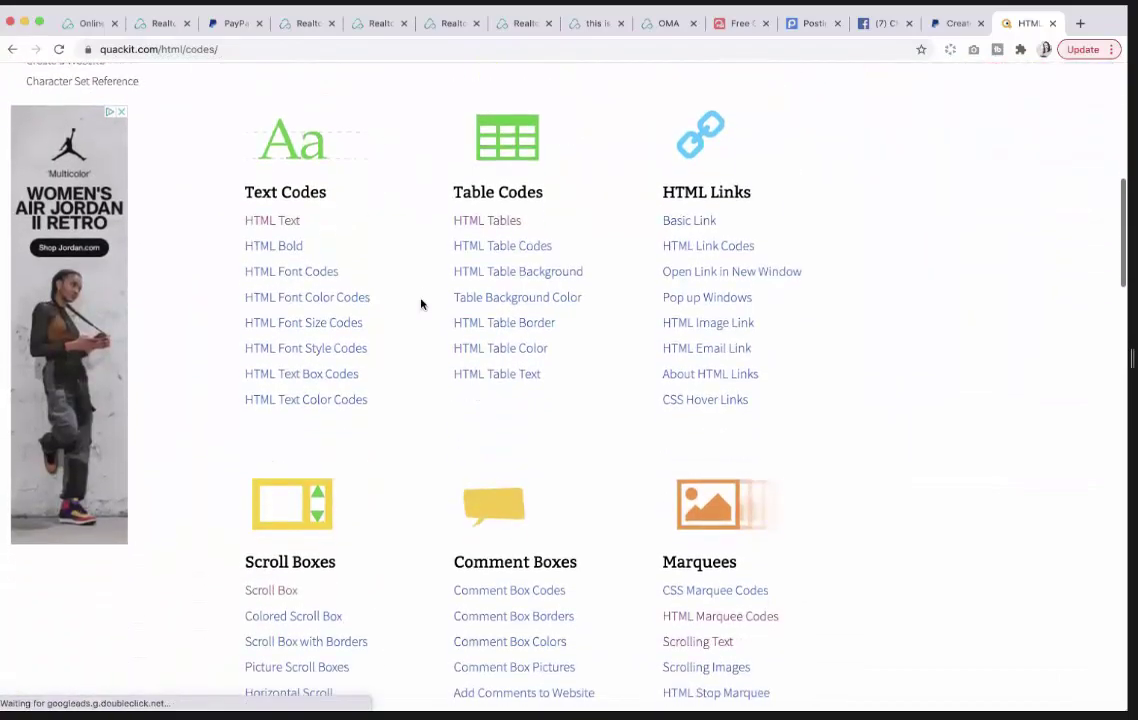
{"action": "scroll", "coordinate": [421, 304], "scroll_direction": "up", "scroll_amount": 1}
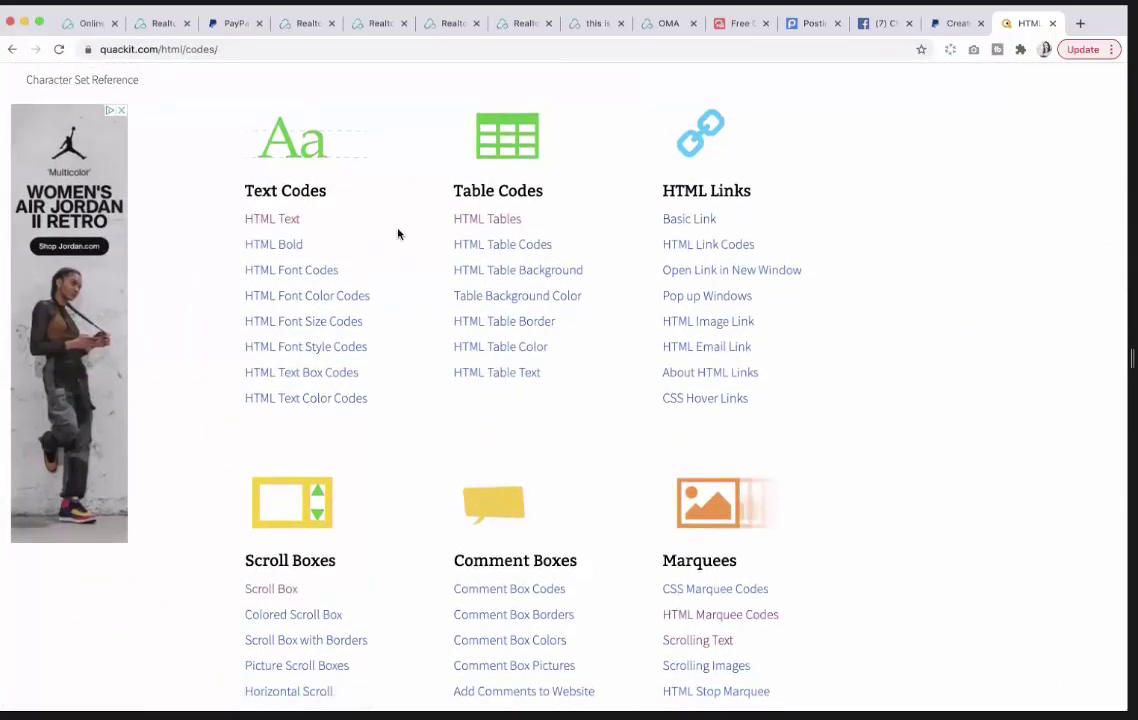
{"action": "scroll", "coordinate": [621, 299], "scroll_direction": "down", "scroll_amount": 5}
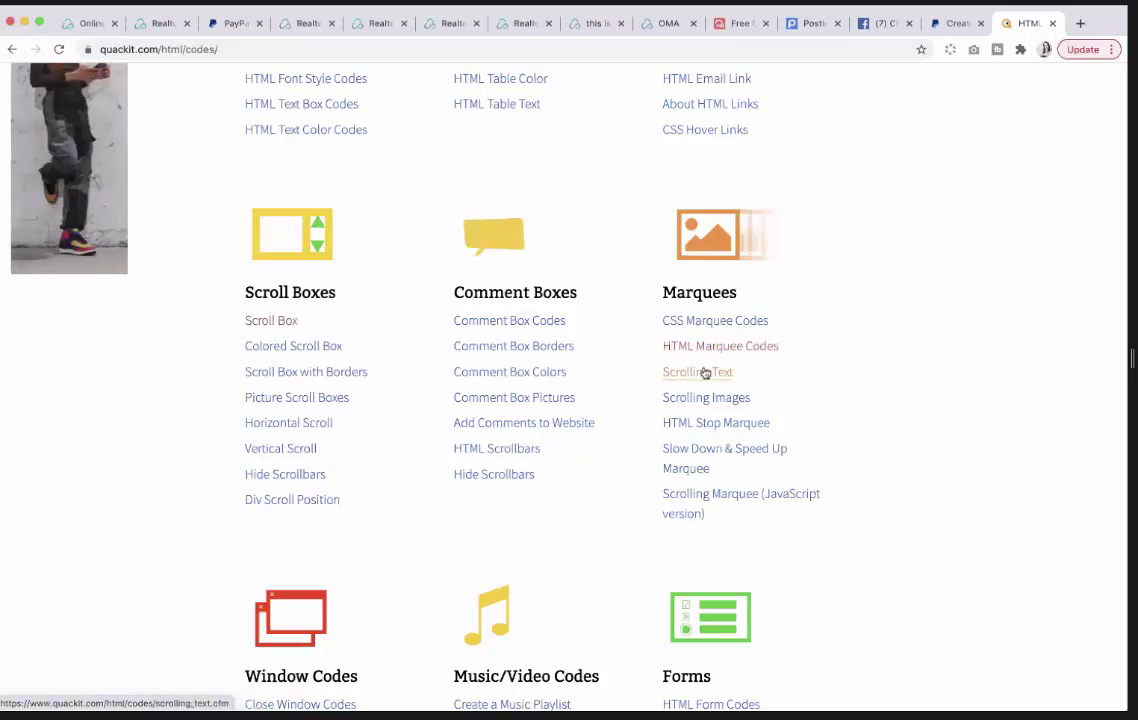
Open Quackit's Scrolling Text page and look through the 'Scrolling Text using CSS' example code.
{"action": "left_click", "coordinate": [705, 373]}
{"action": "scroll", "coordinate": [613, 420], "scroll_direction": "down", "scroll_amount": 3}
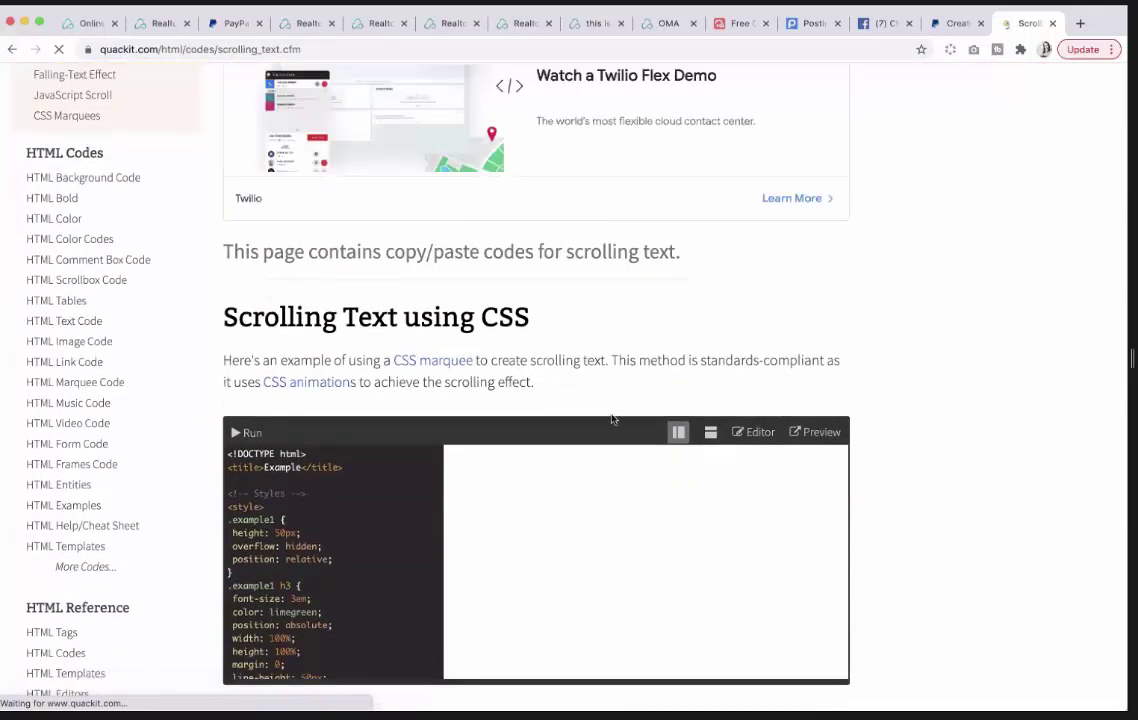
{"action": "scroll", "coordinate": [566, 526], "scroll_direction": "down", "scroll_amount": 1}
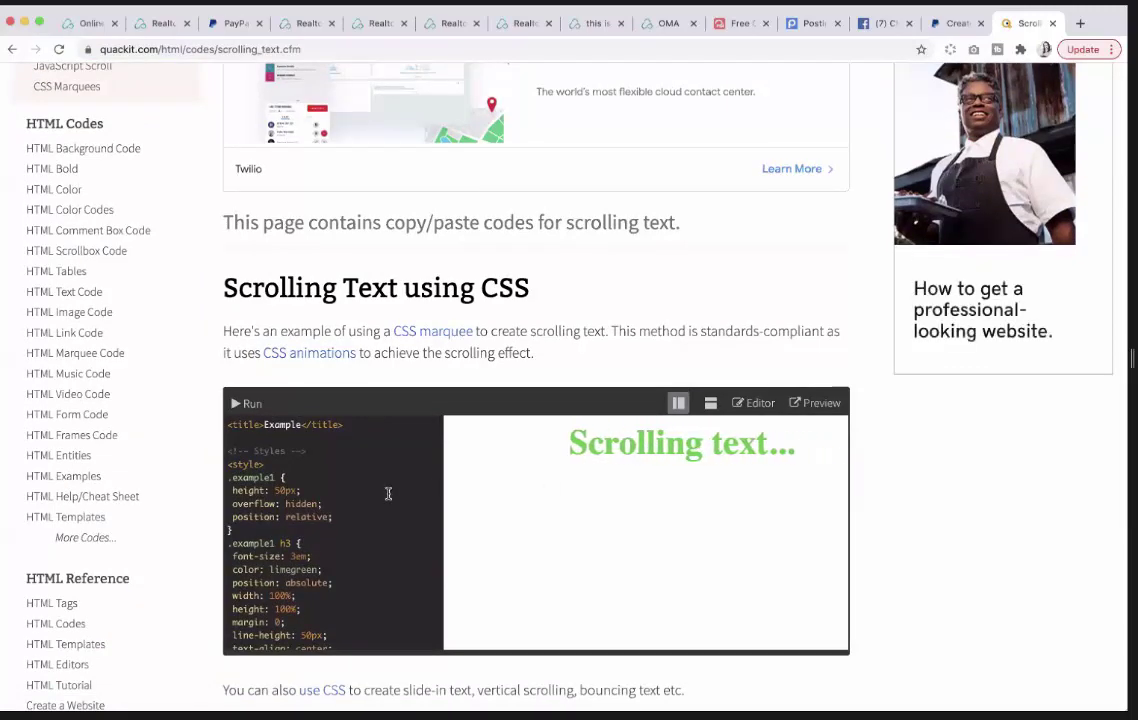
{"action": "scroll", "coordinate": [388, 493], "scroll_direction": "down", "scroll_amount": 3}
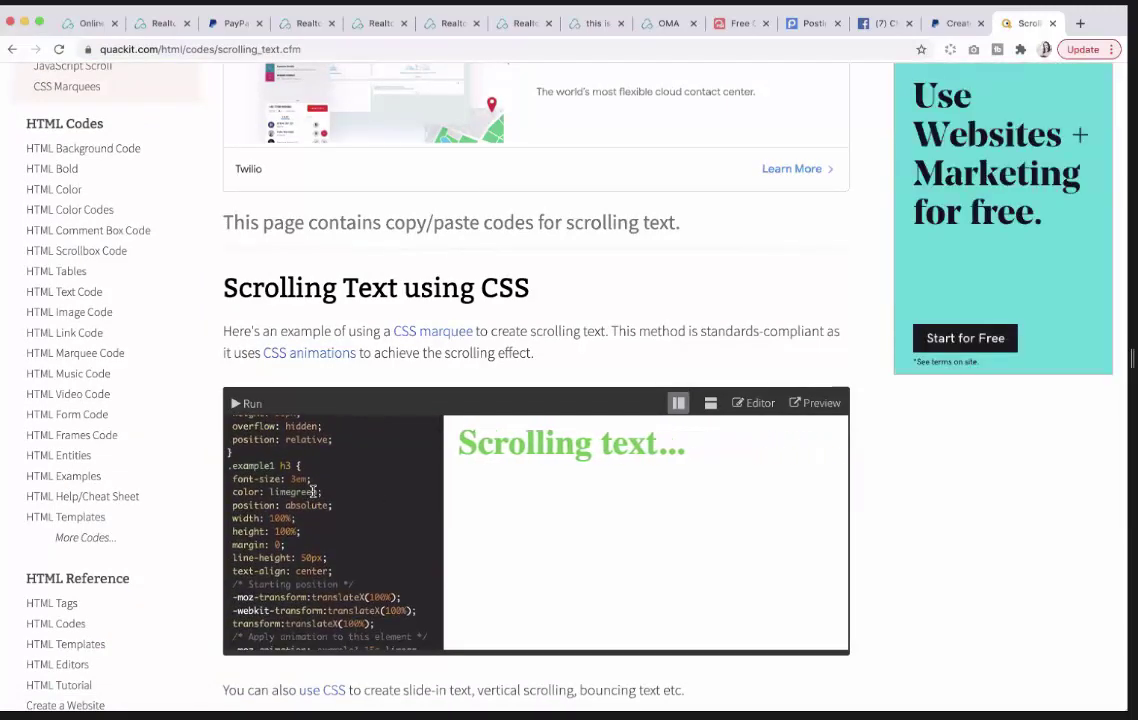
{"action": "scroll", "coordinate": [300, 489], "scroll_direction": "up", "scroll_amount": 3}
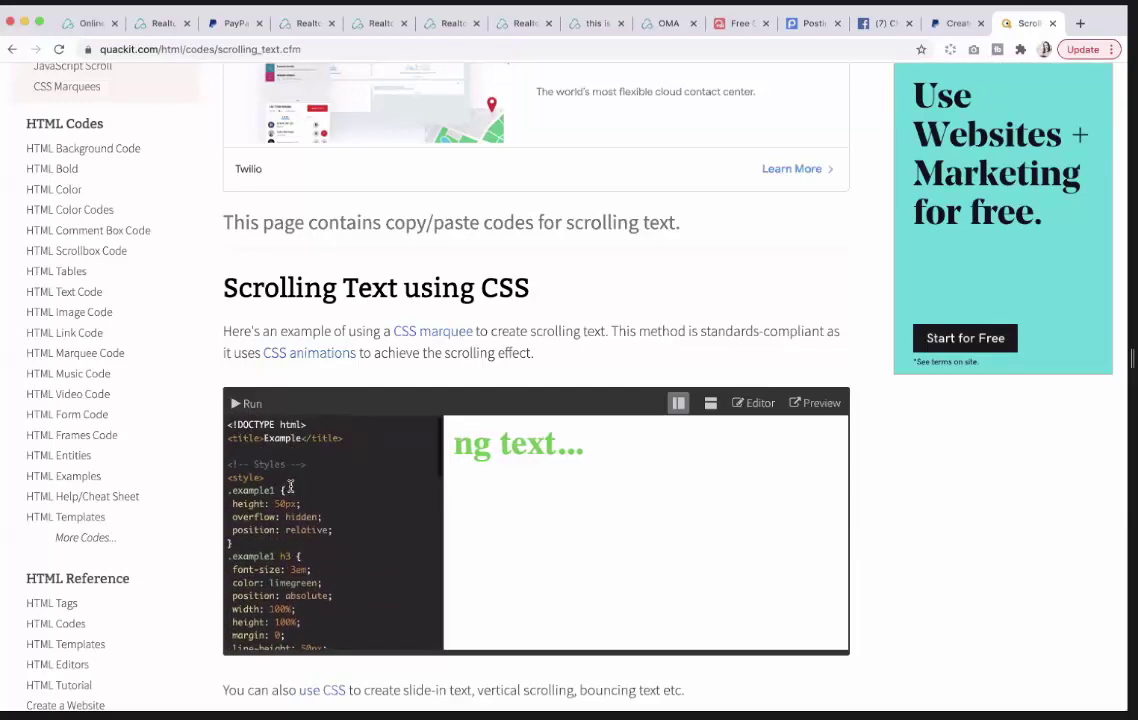
{"action": "scroll", "coordinate": [290, 487], "scroll_direction": "down", "scroll_amount": 10}
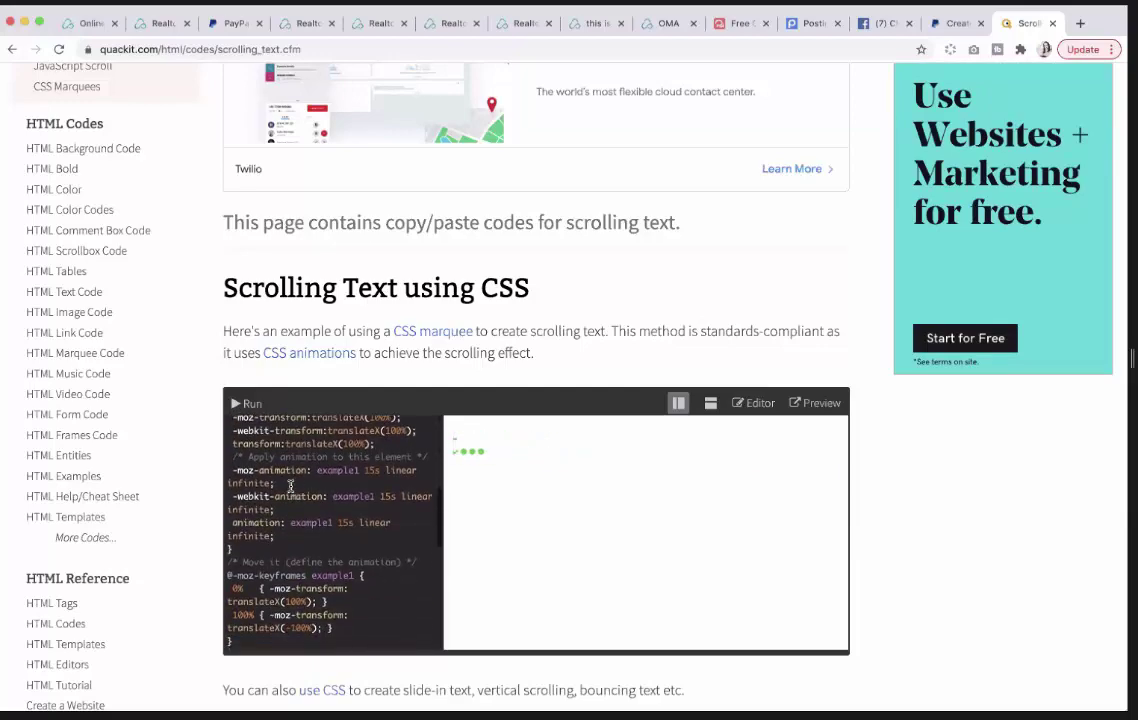
{"action": "scroll", "coordinate": [290, 486], "scroll_direction": "down", "scroll_amount": 10}
{"action": "scroll", "coordinate": [293, 489], "scroll_direction": "up", "scroll_amount": 3}
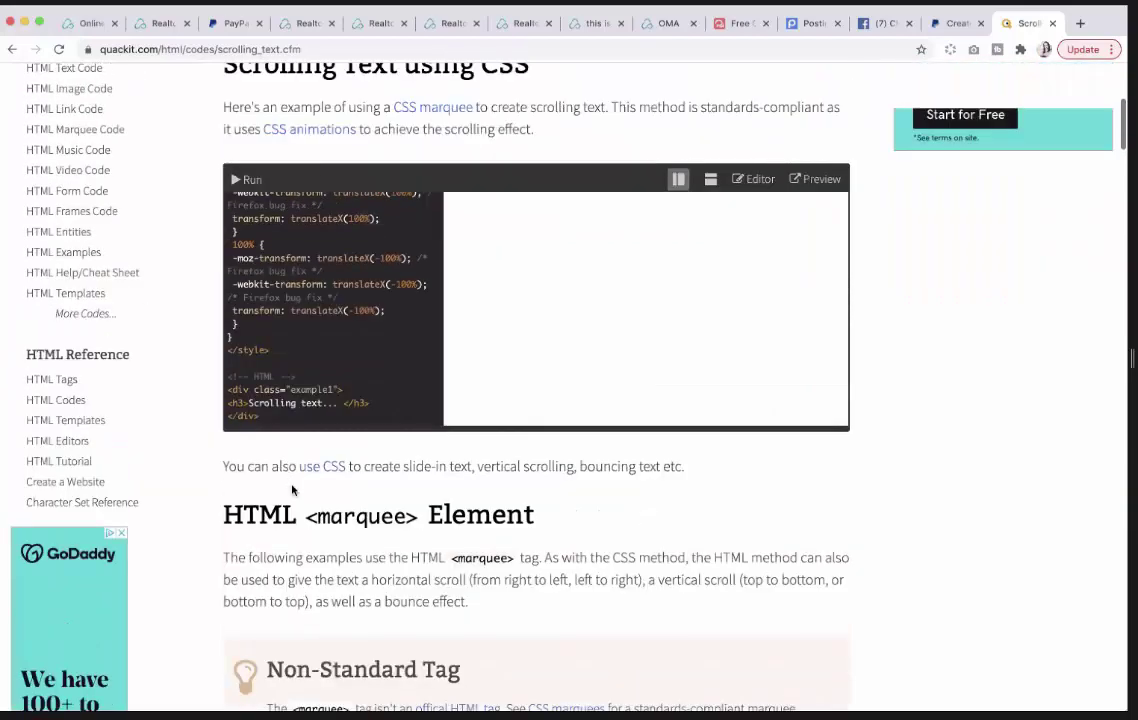
{"action": "scroll", "coordinate": [293, 489], "scroll_direction": "up", "scroll_amount": 4}
{"action": "scroll", "coordinate": [293, 495], "scroll_direction": "up", "scroll_amount": 3}
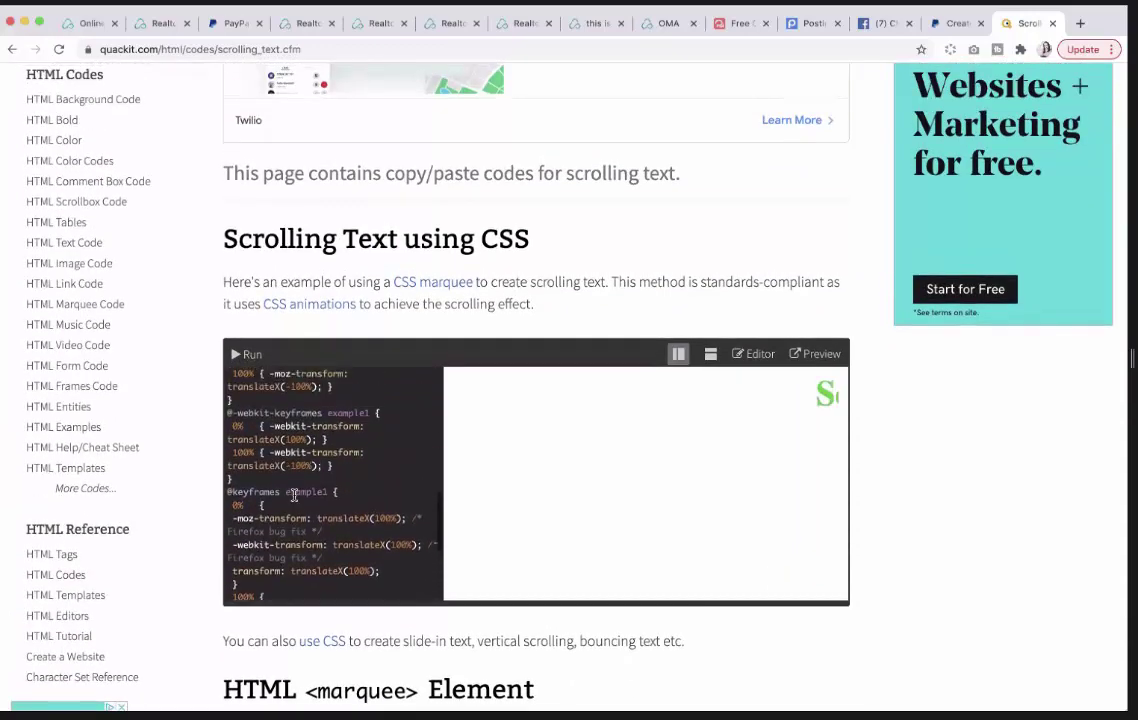